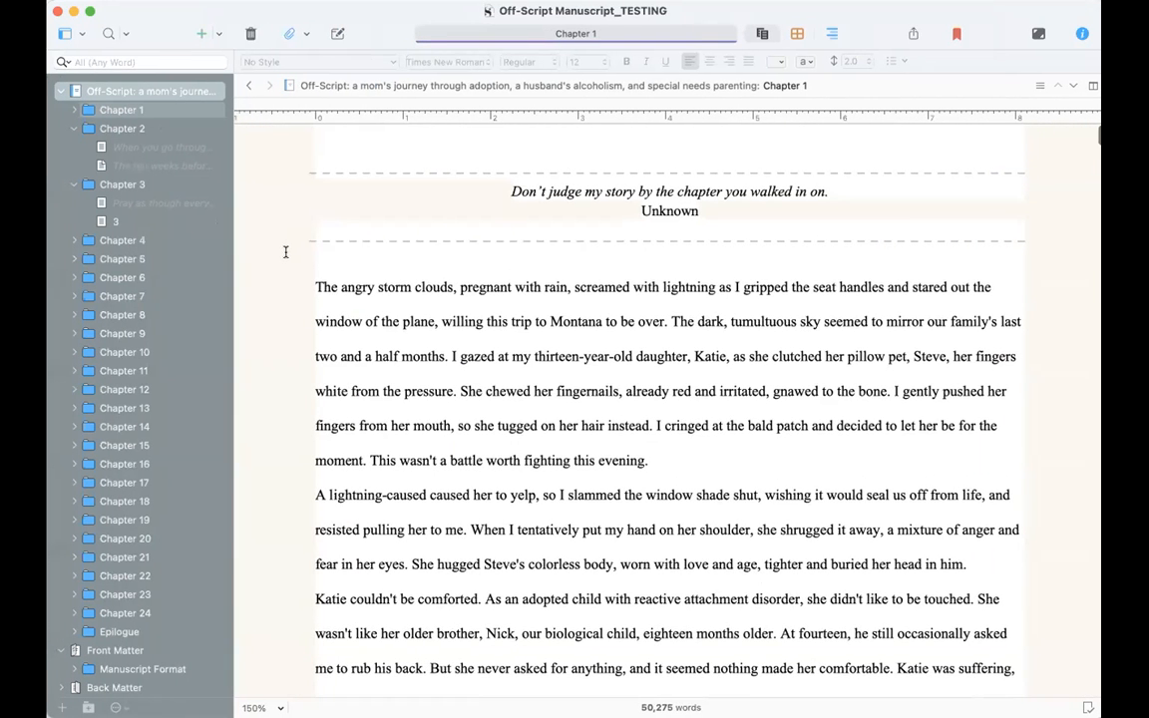
# Expand Chapter 1 in the manuscript and examine its epigraph document and its body text document
pyautogui.click(58, 90)
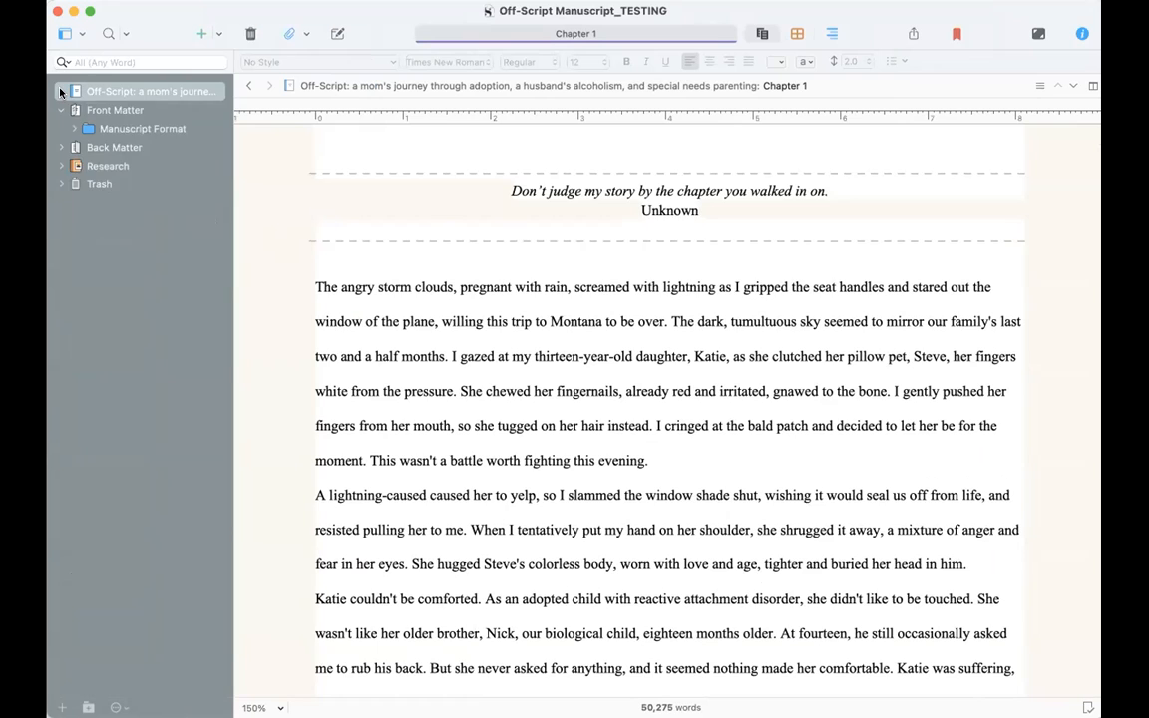
pyautogui.click(61, 91)
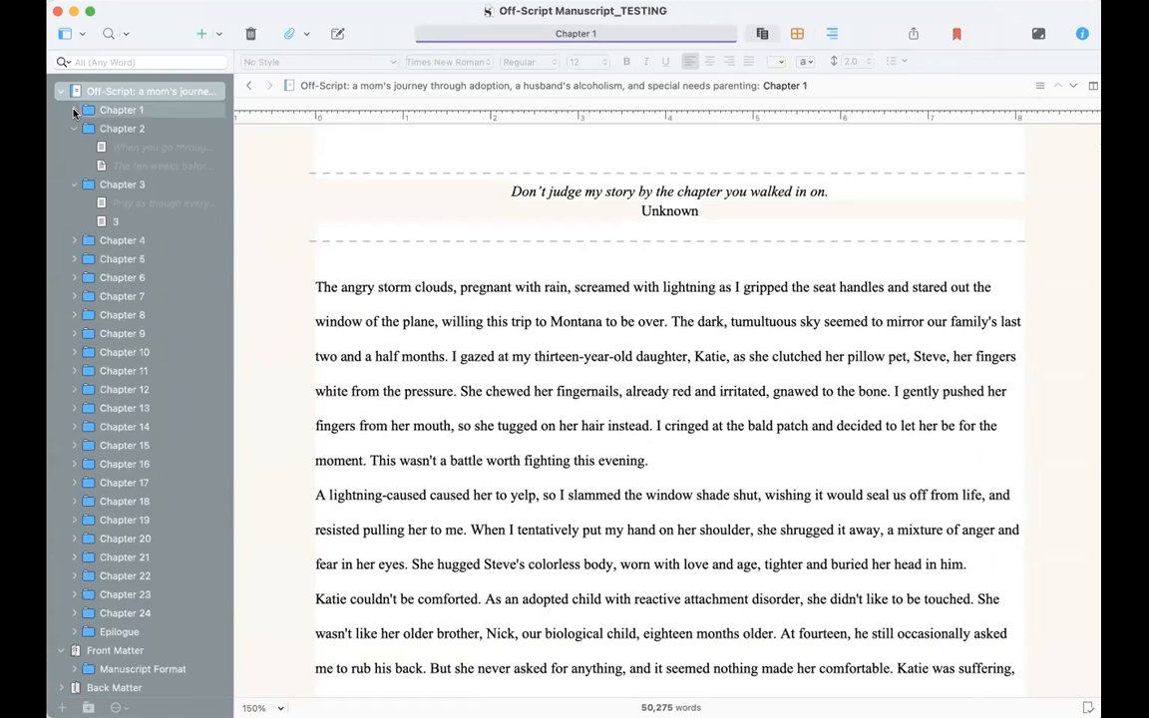
pyautogui.click(74, 111)
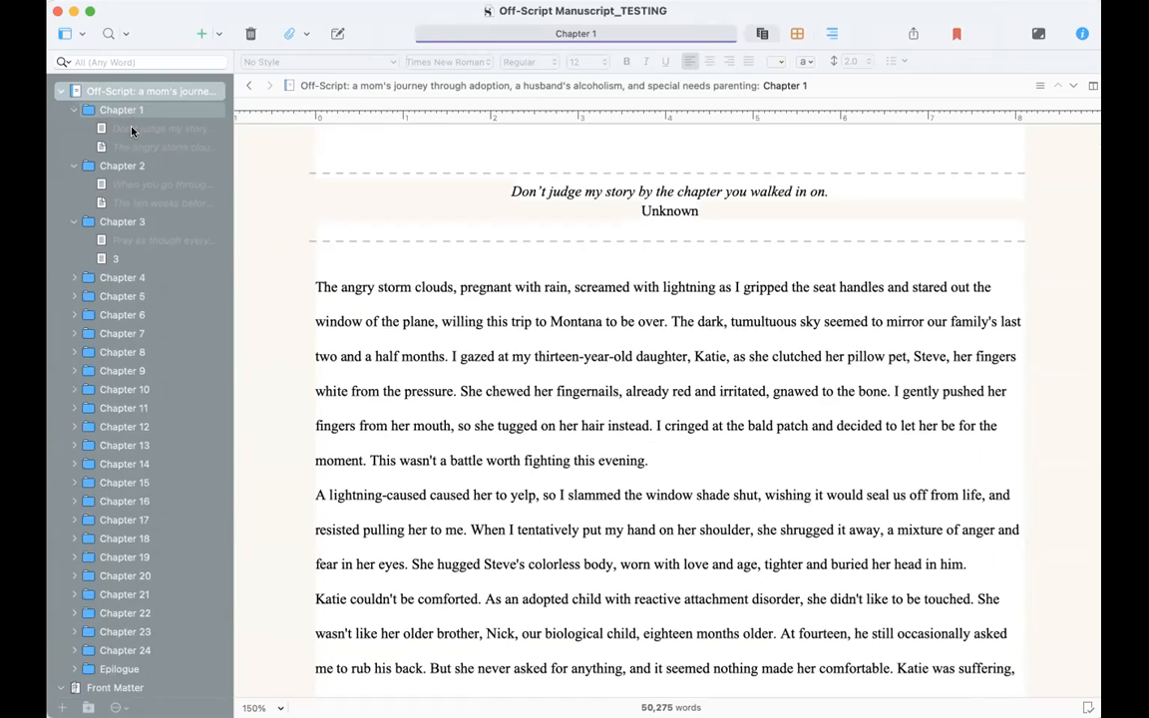
pyautogui.click(132, 131)
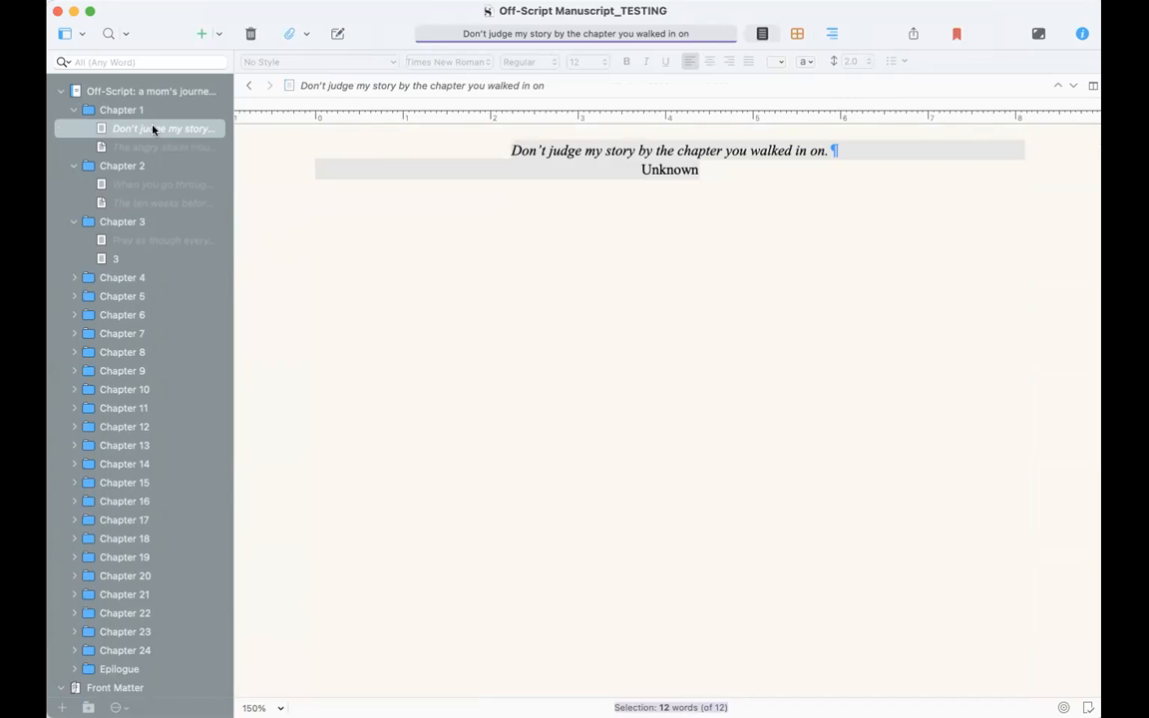
pyautogui.click(151, 148)
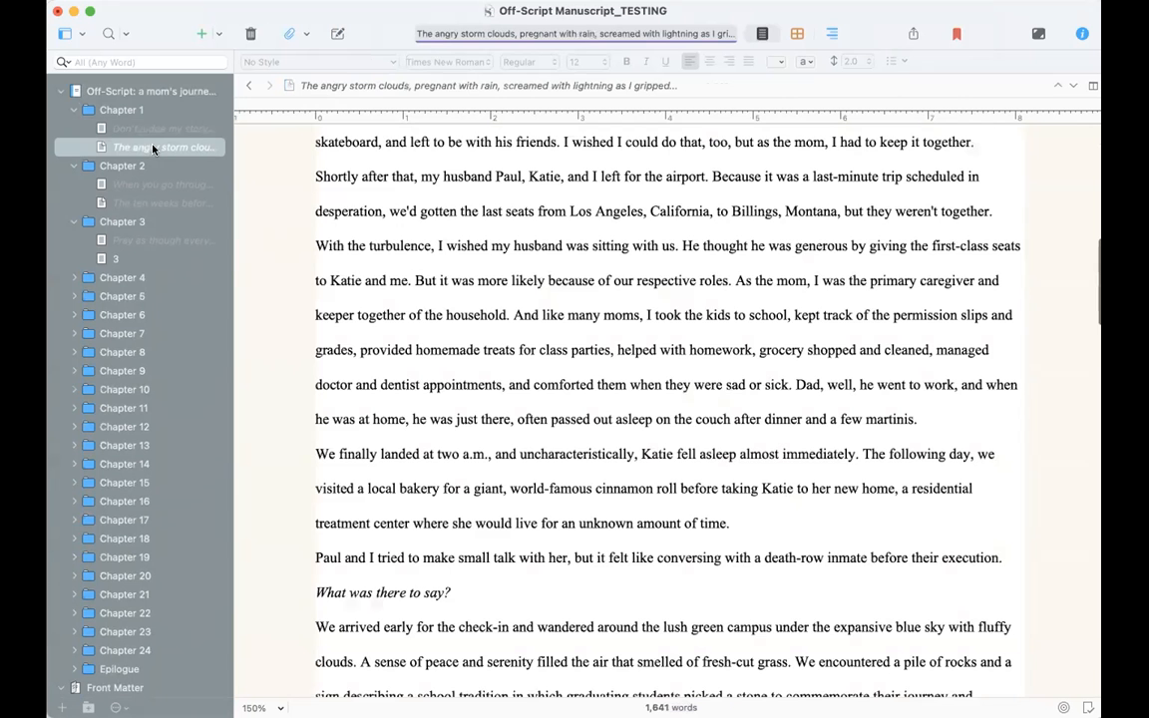
pyautogui.scroll(-10, 450, 268)
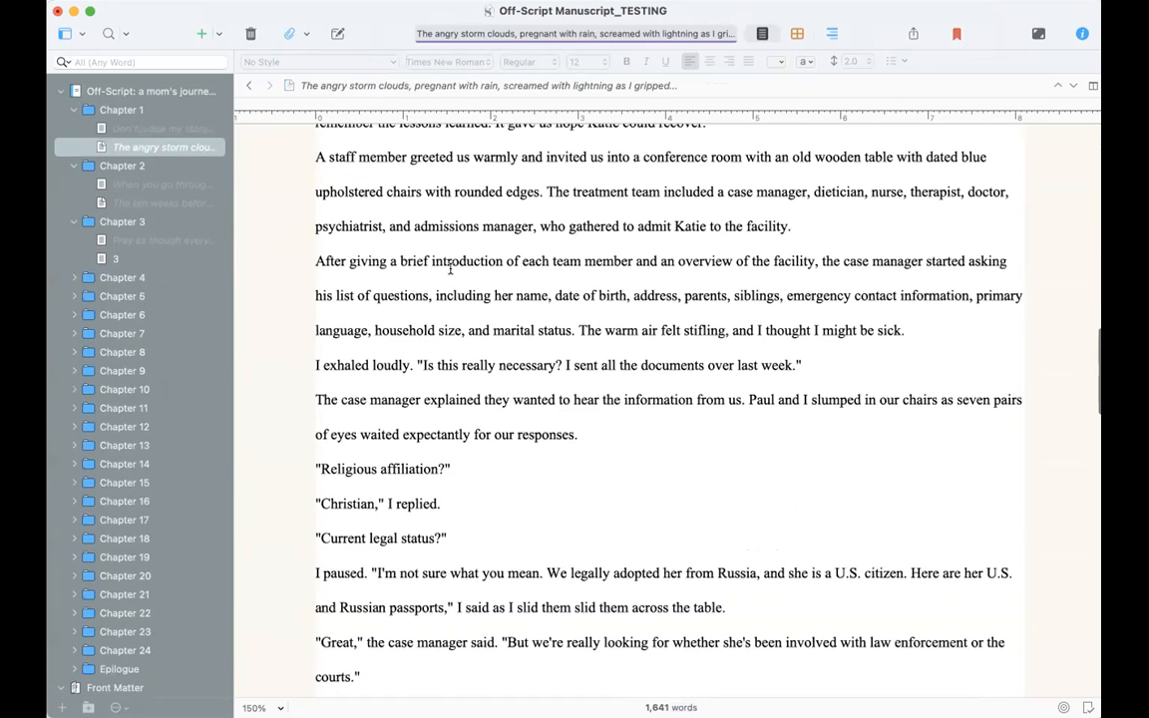
pyautogui.scroll(6, 450, 267)
pyautogui.scroll(3, 450, 268)
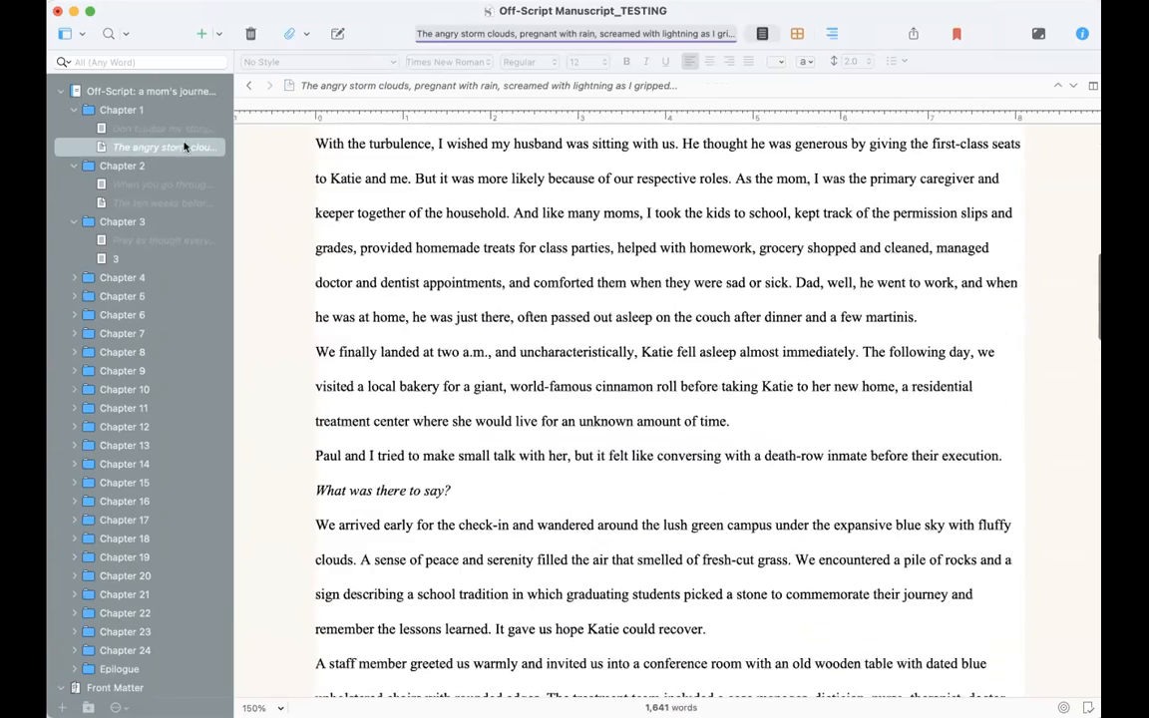
pyautogui.scroll(18, 389, 199)
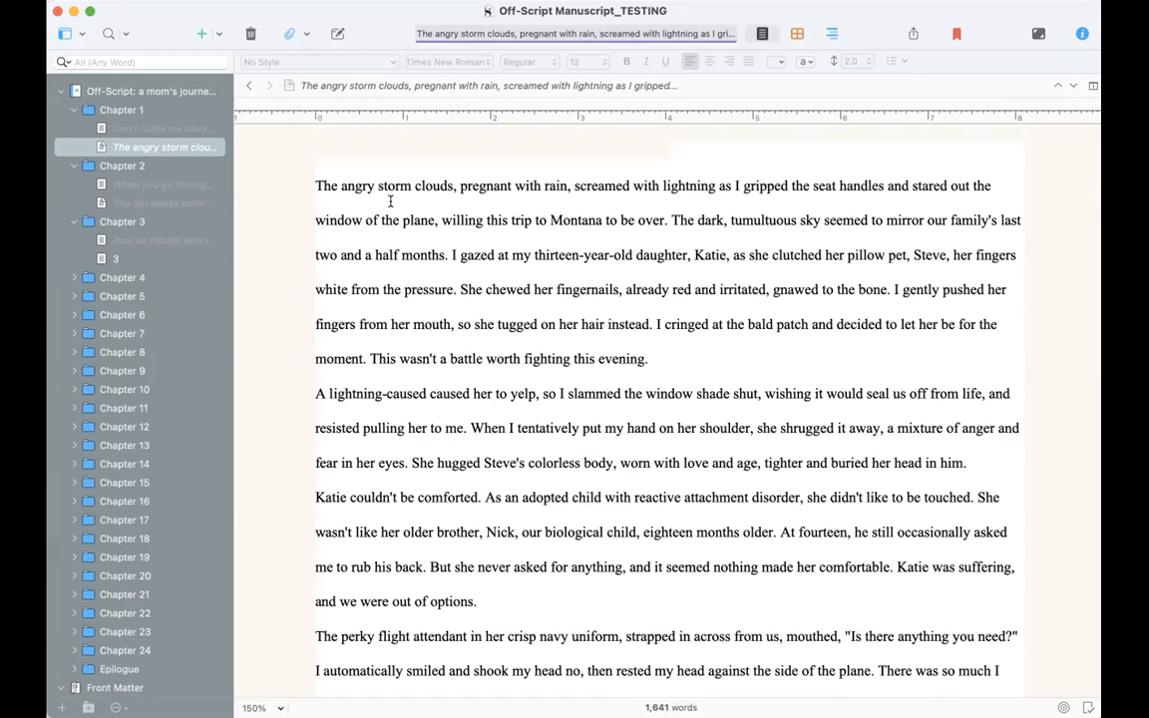
pyautogui.click(193, 131)
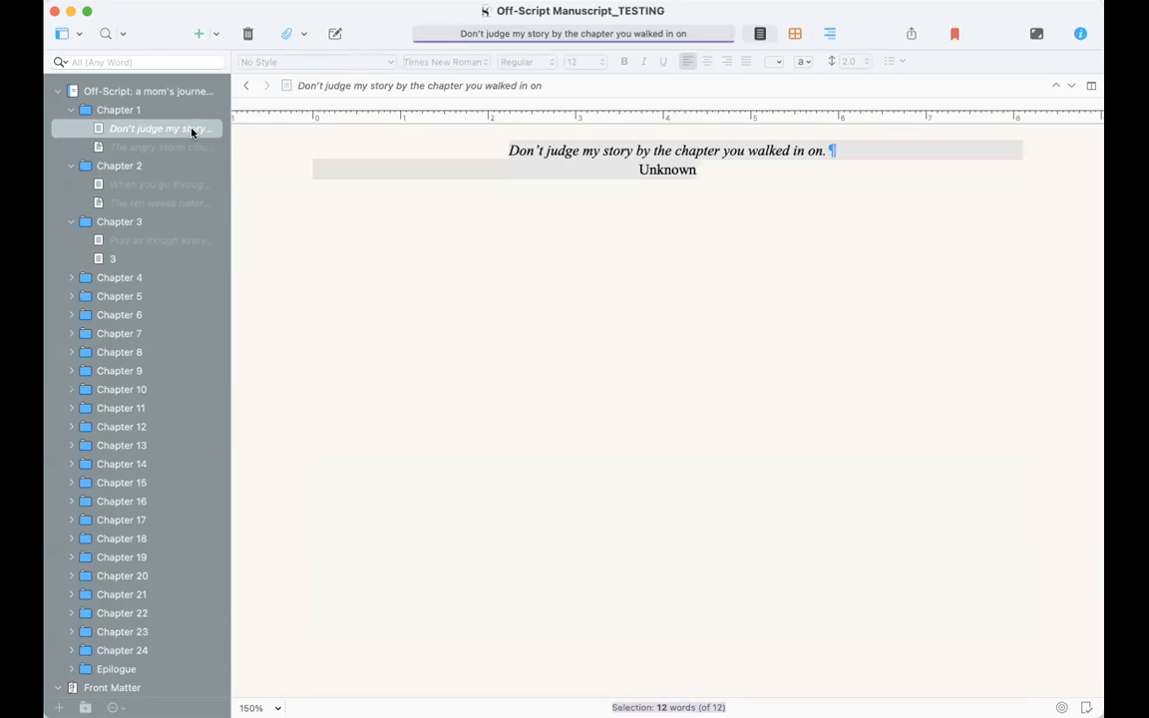
pyautogui.click(179, 150)
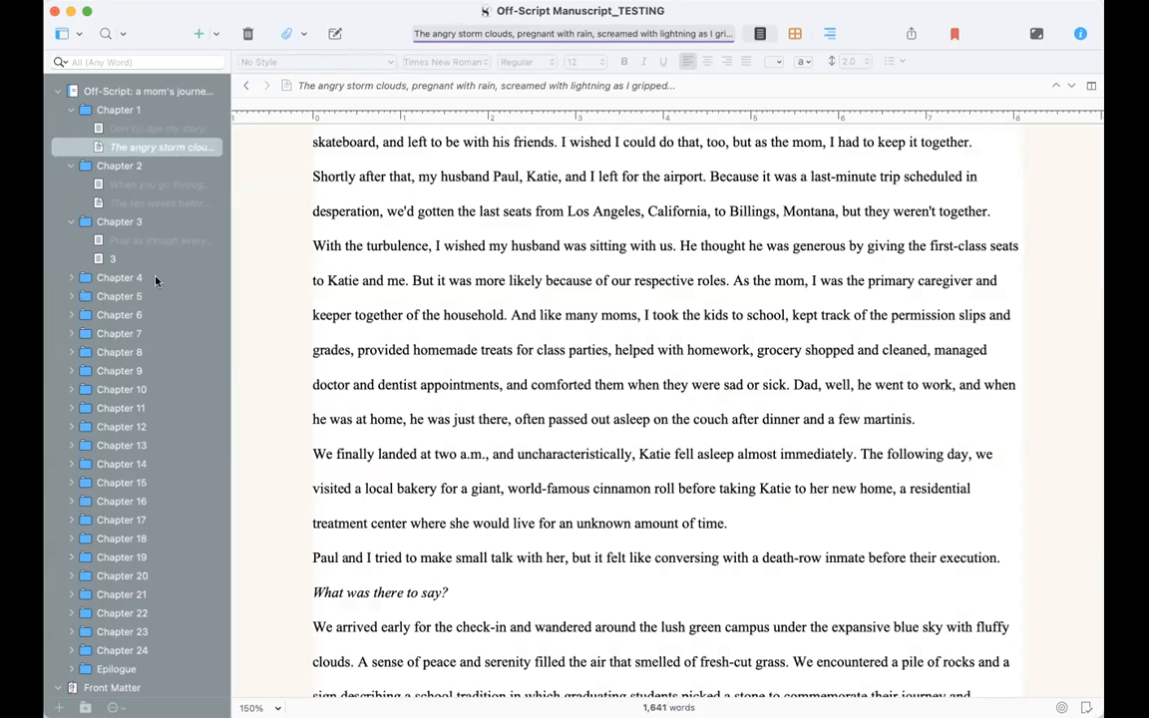
# Look through the available icon choices for the Chapter 4 folder without applying one
pyautogui.click(101, 278)
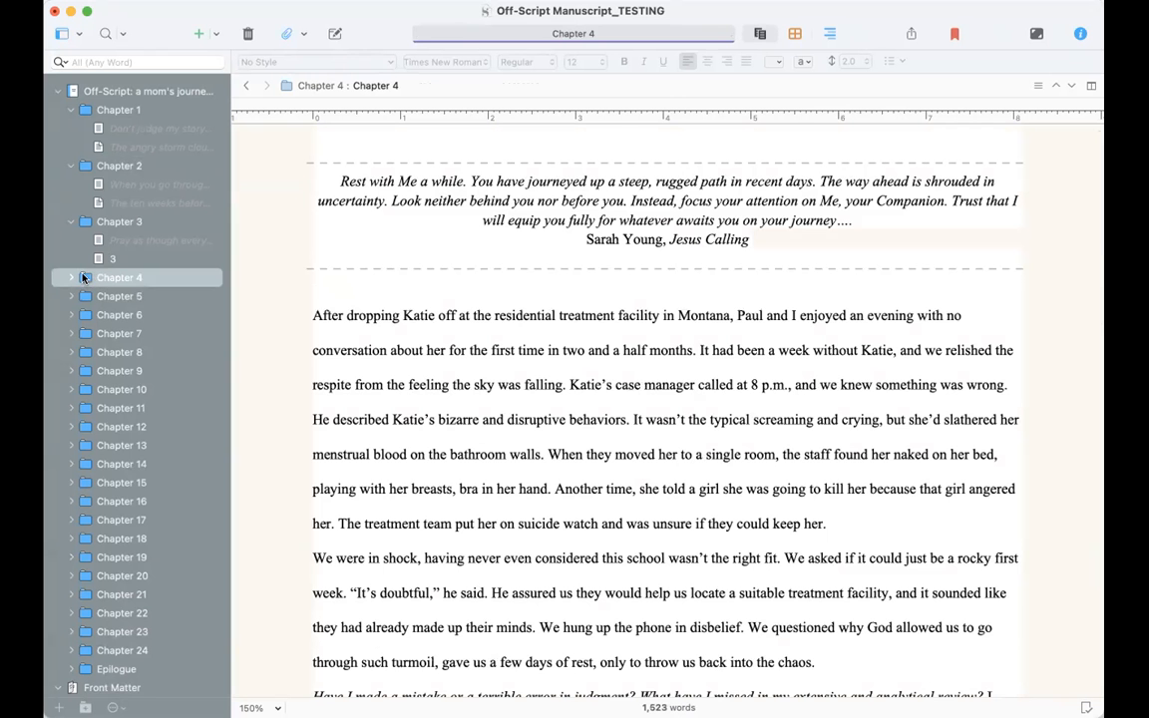
pyautogui.rightClick(95, 278)
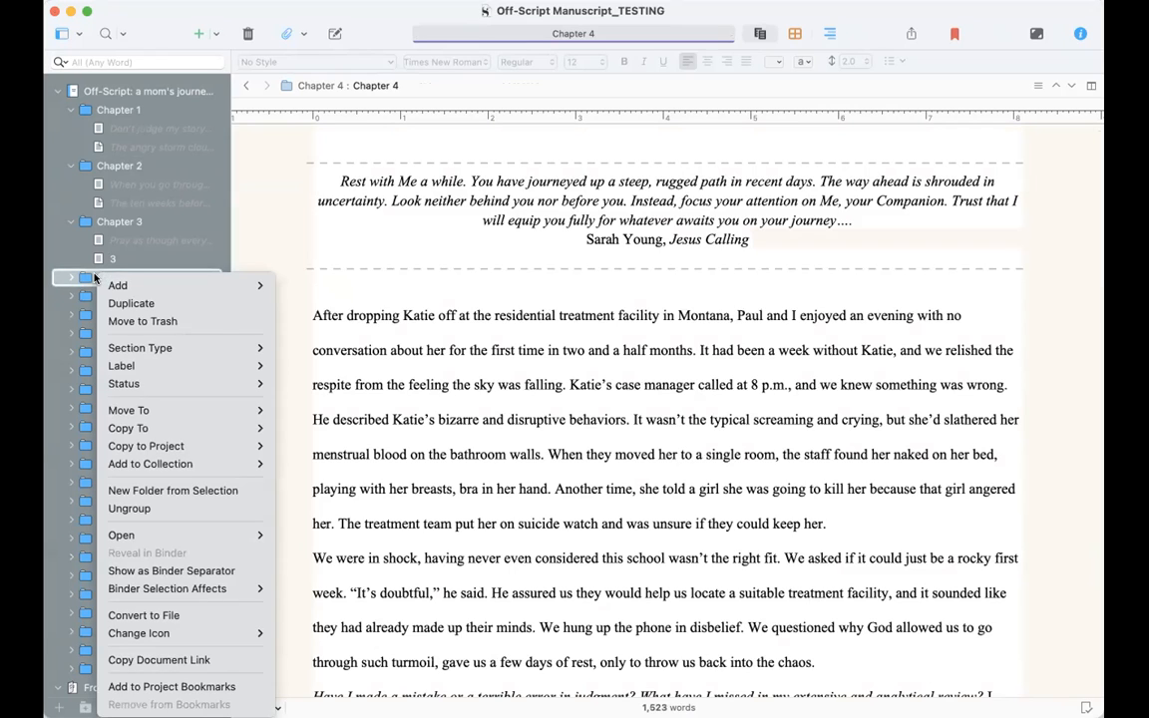
pyautogui.click(80, 278)
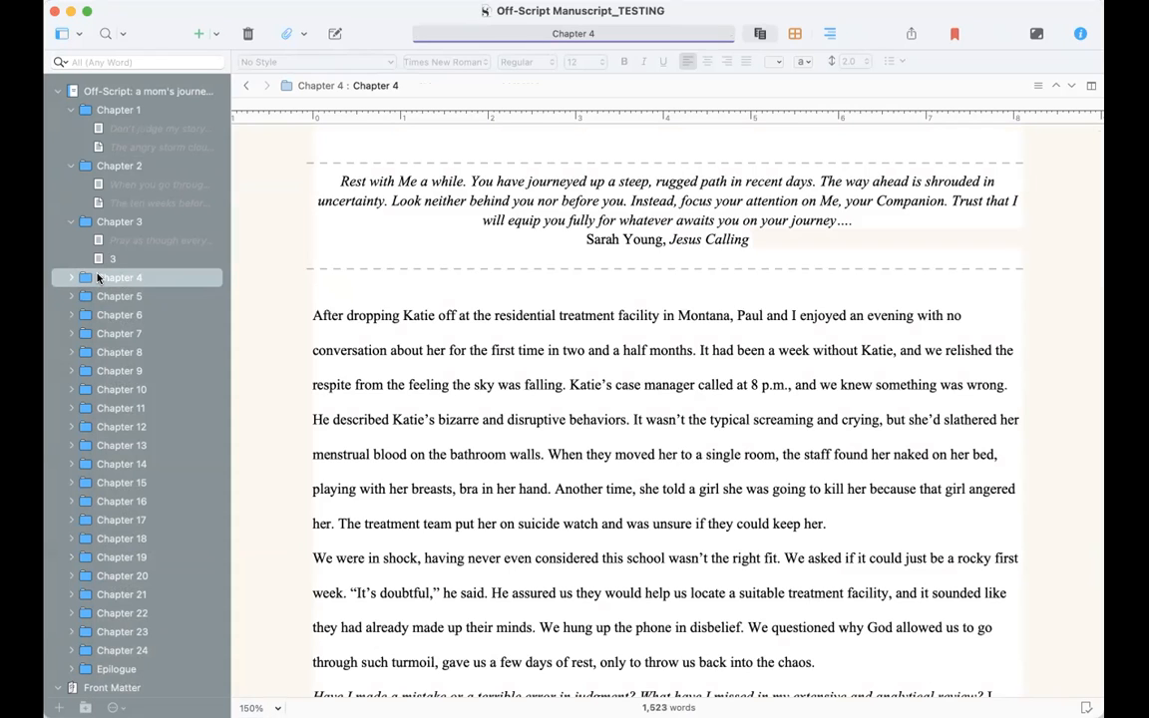
pyautogui.rightClick(101, 279)
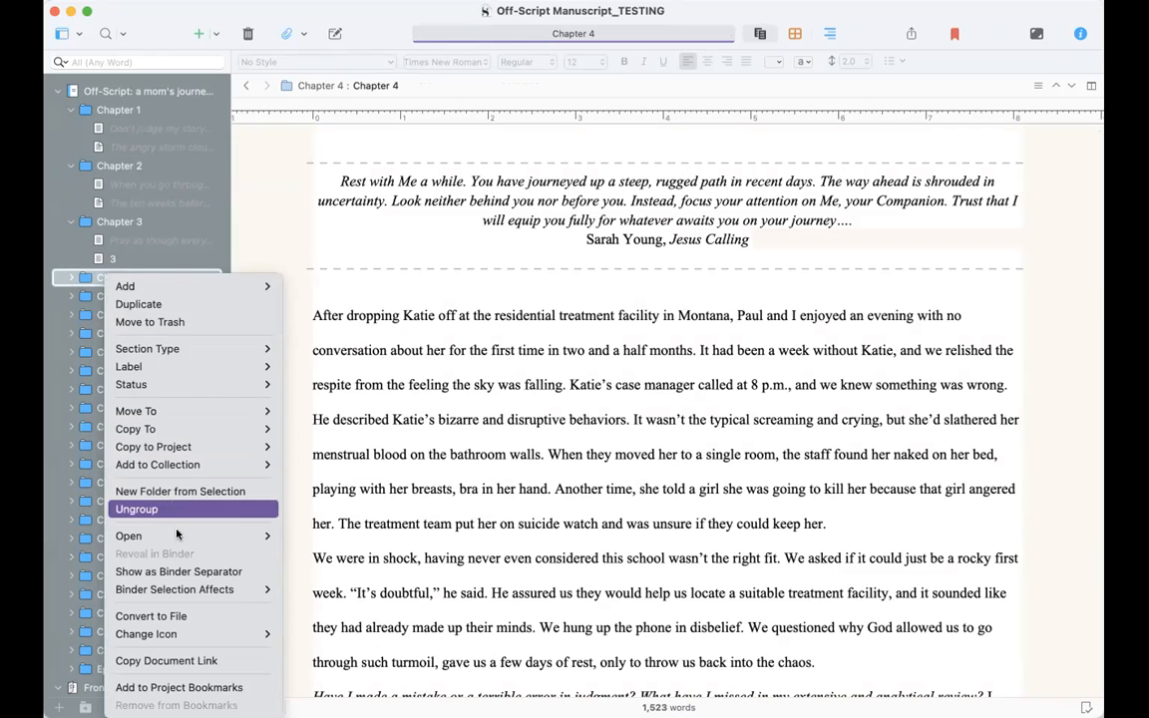
pyautogui.moveTo(194, 633)
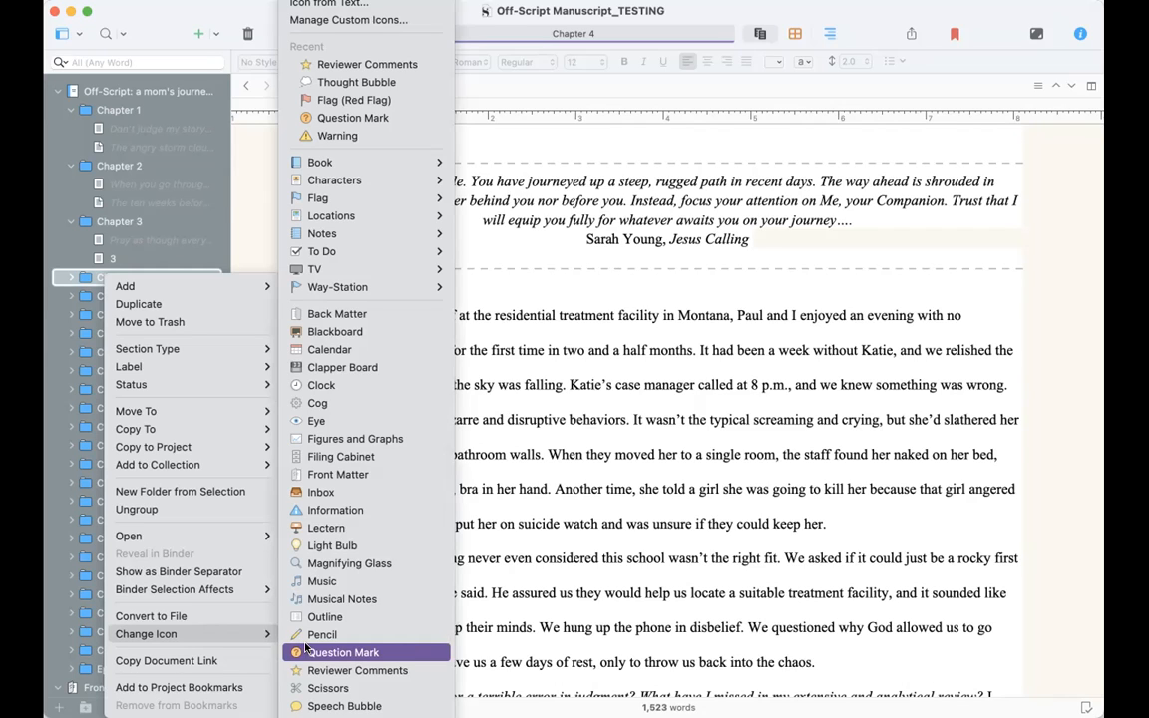
pyautogui.scroll(-3, 367, 706)
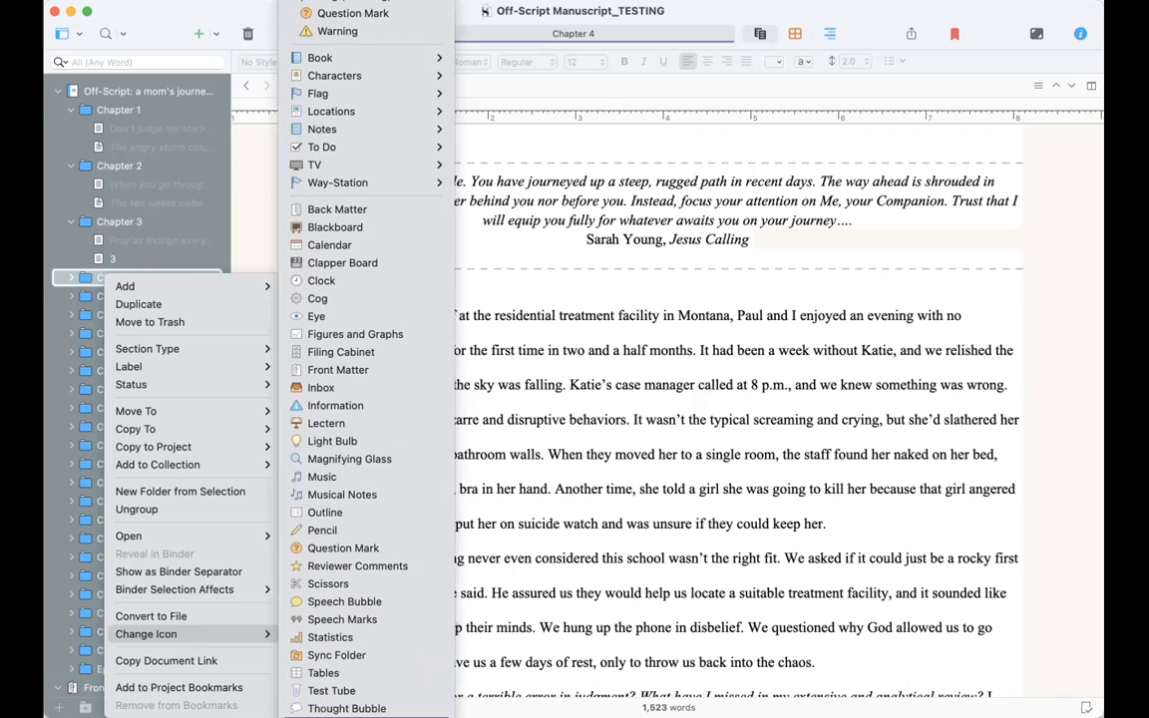
pyautogui.scroll(3, 375, 583)
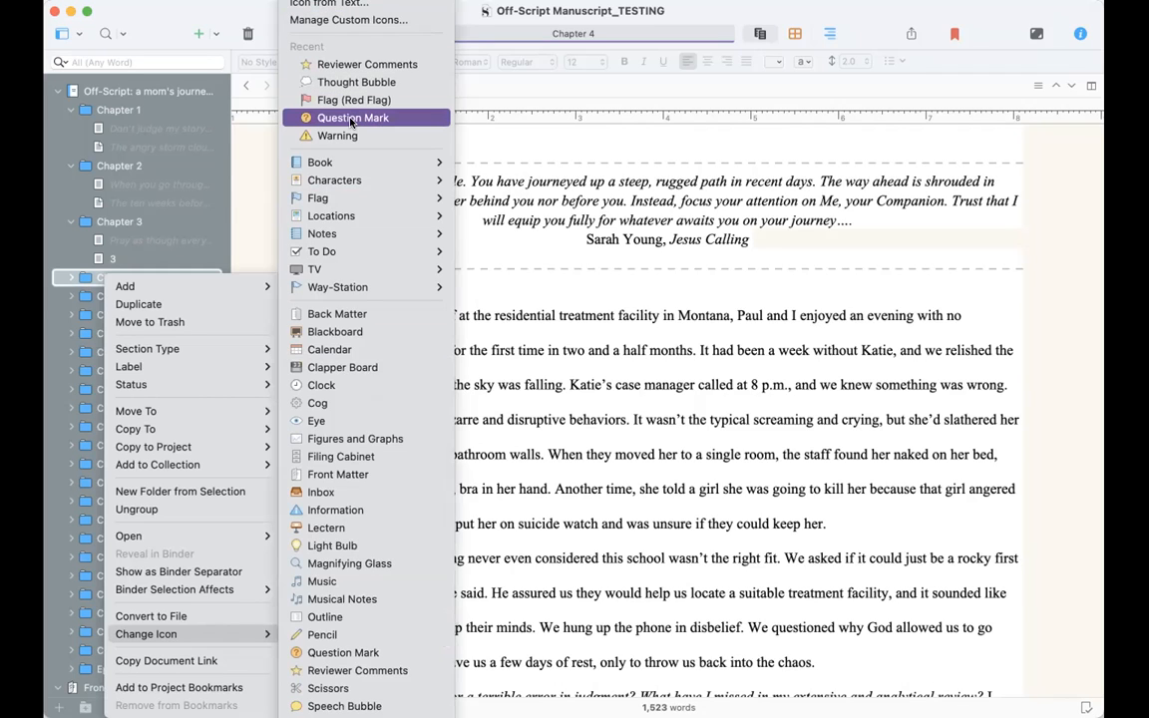
pyautogui.click(74, 280)
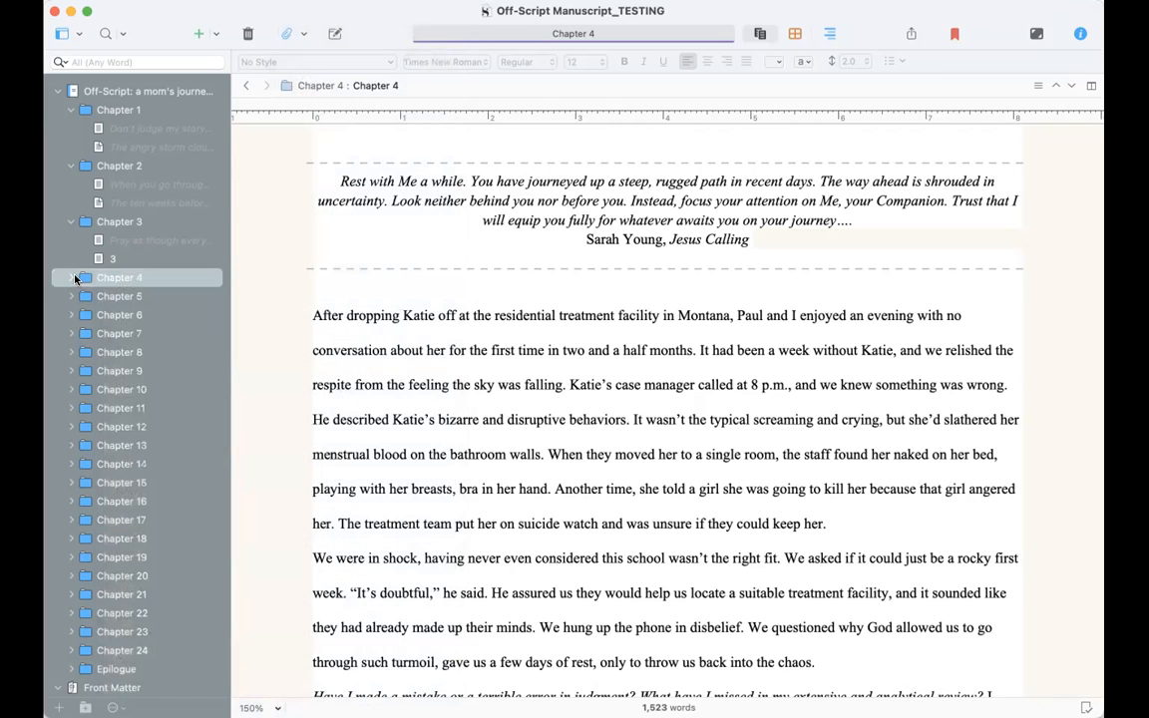
# Expand the Chapter 4 folder and collapse the Chapter 1 and Chapter 2 folders
pyautogui.click(72, 278)
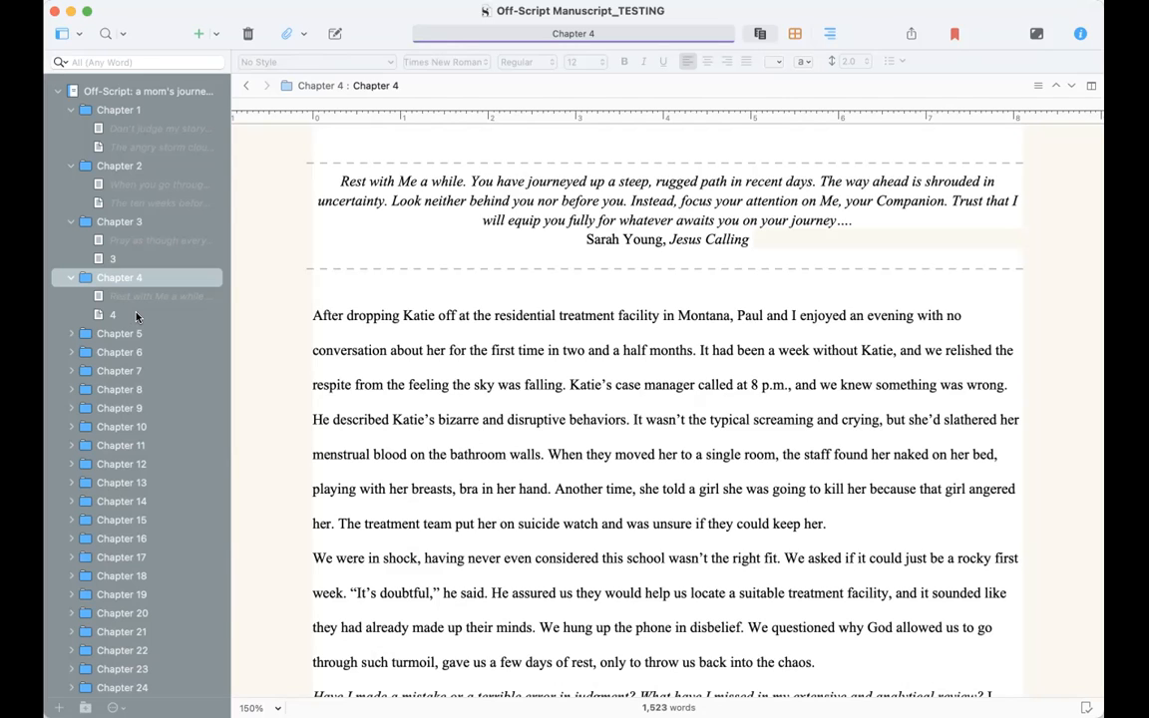
pyautogui.click(66, 112)
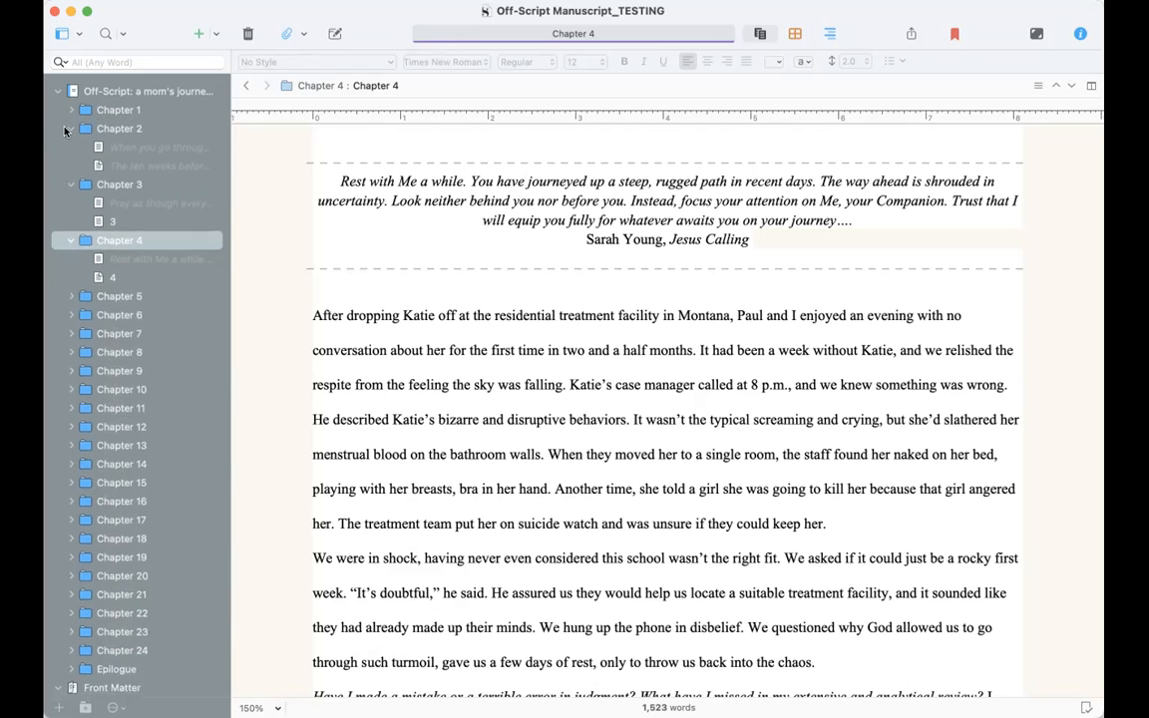
pyautogui.click(65, 129)
# Import the manuscript file 211119_Off-Script Manuscript_toformatter into the Chapter 4 folder
pyautogui.click(85, 0)
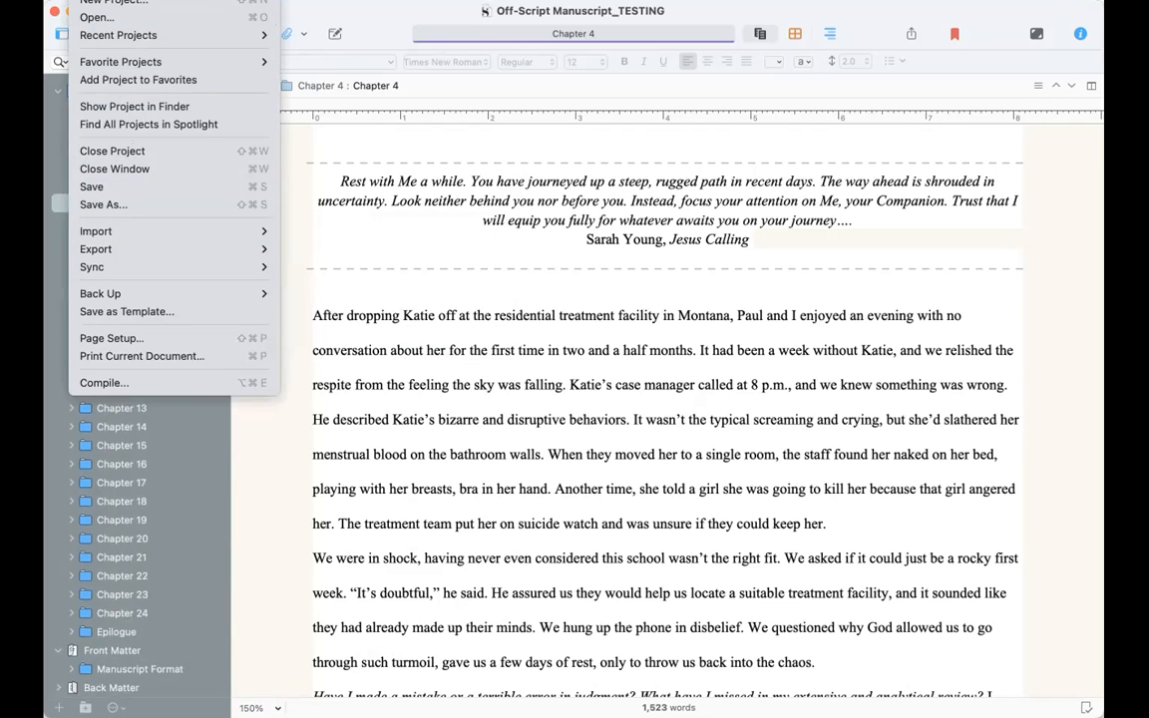
pyautogui.moveTo(134, 230)
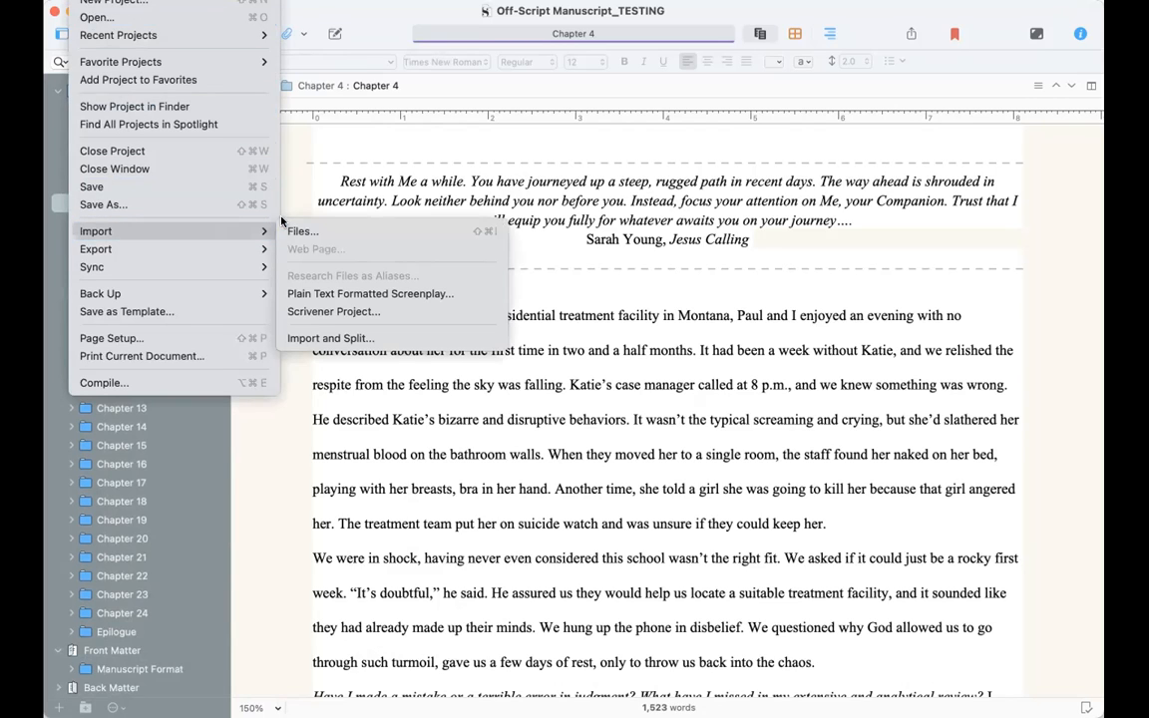
pyautogui.press('Escape')
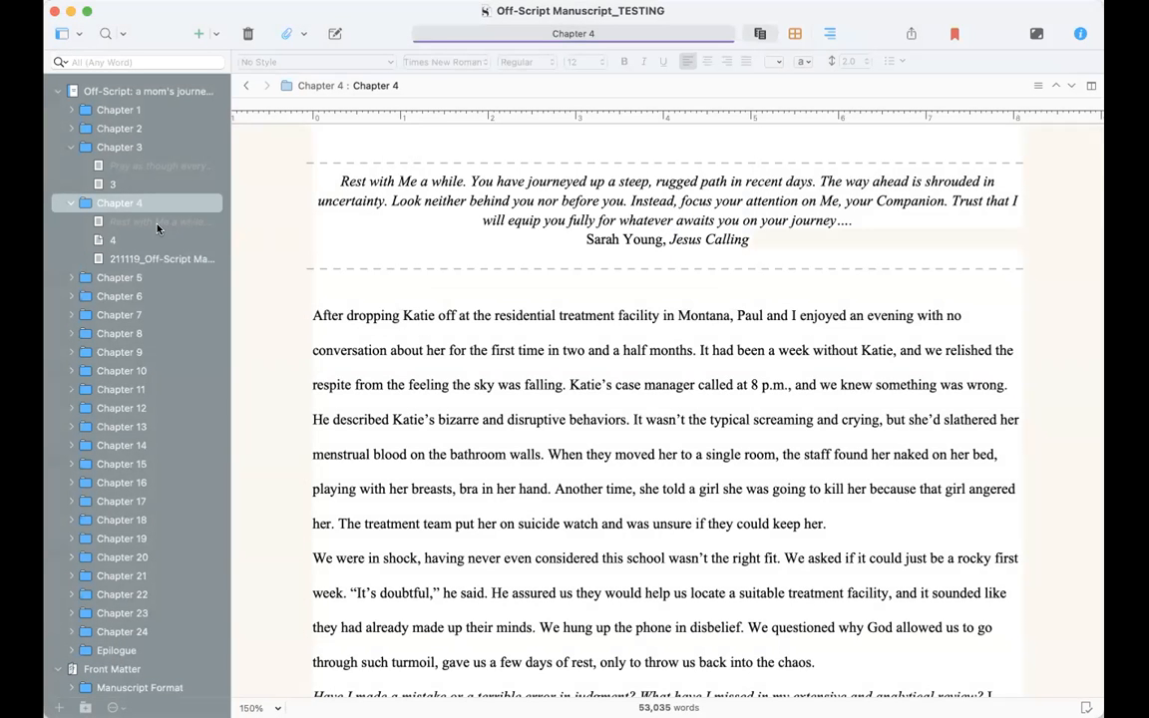
# Open the imported manuscript document and skim its title page and first two chapters
pyautogui.click(139, 259)
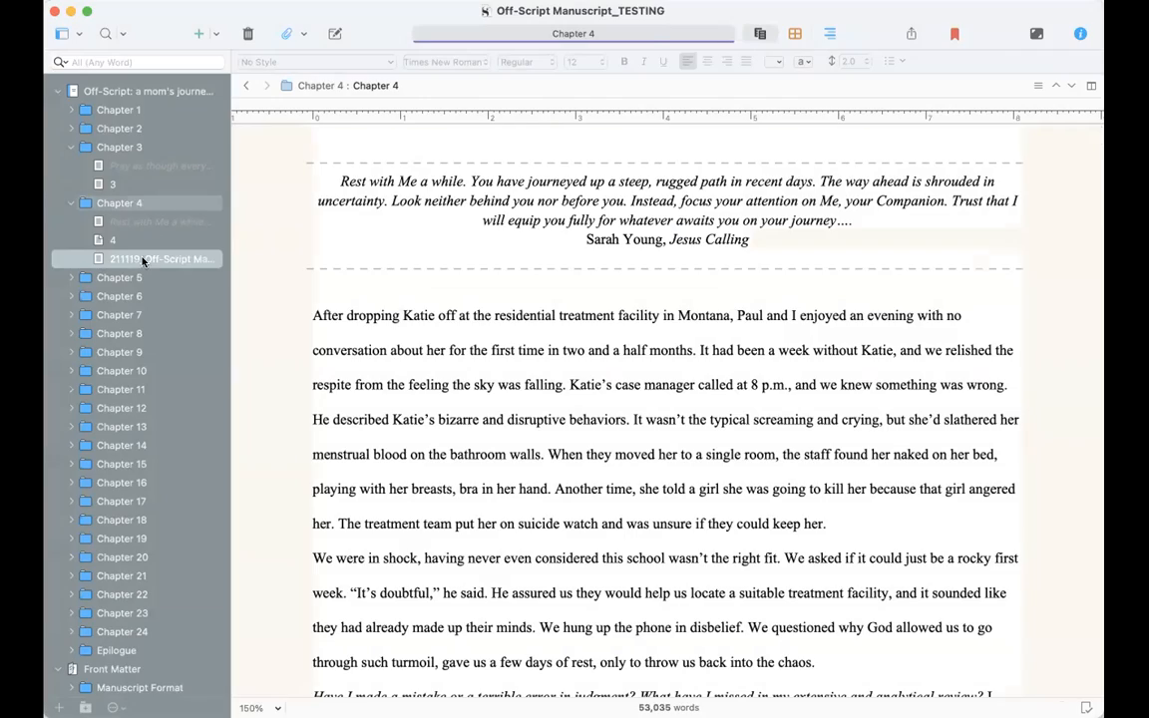
pyautogui.scroll(-20, 508, 290)
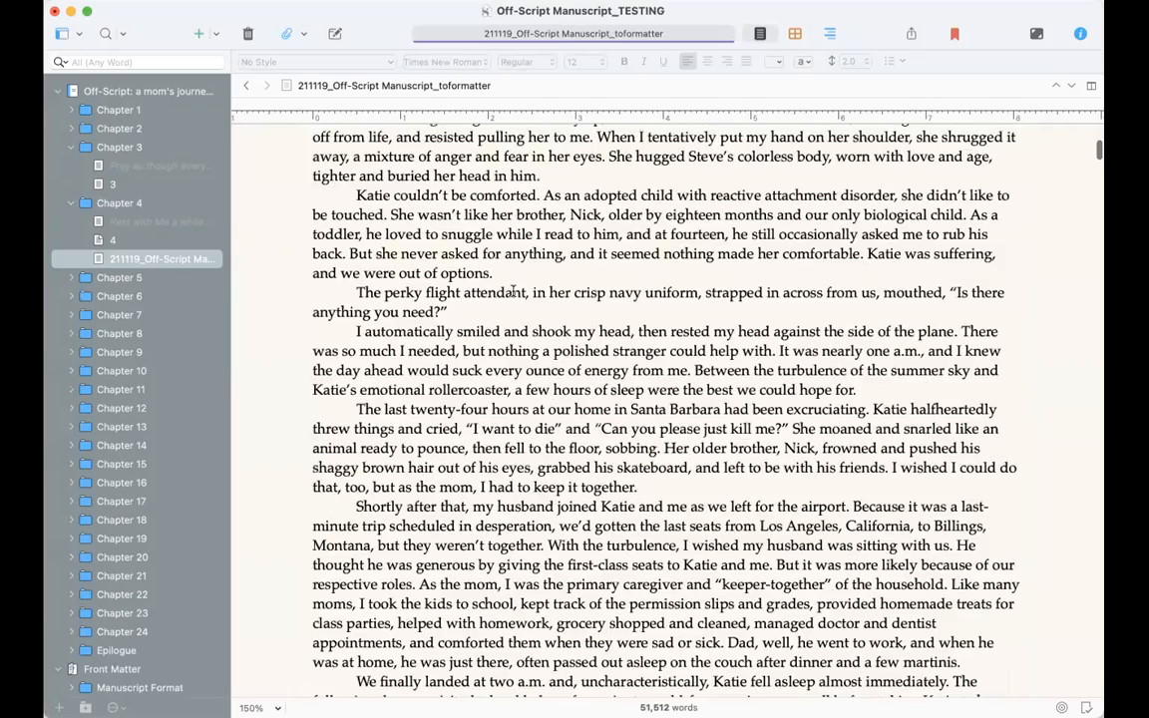
pyautogui.scroll(-15, 515, 286)
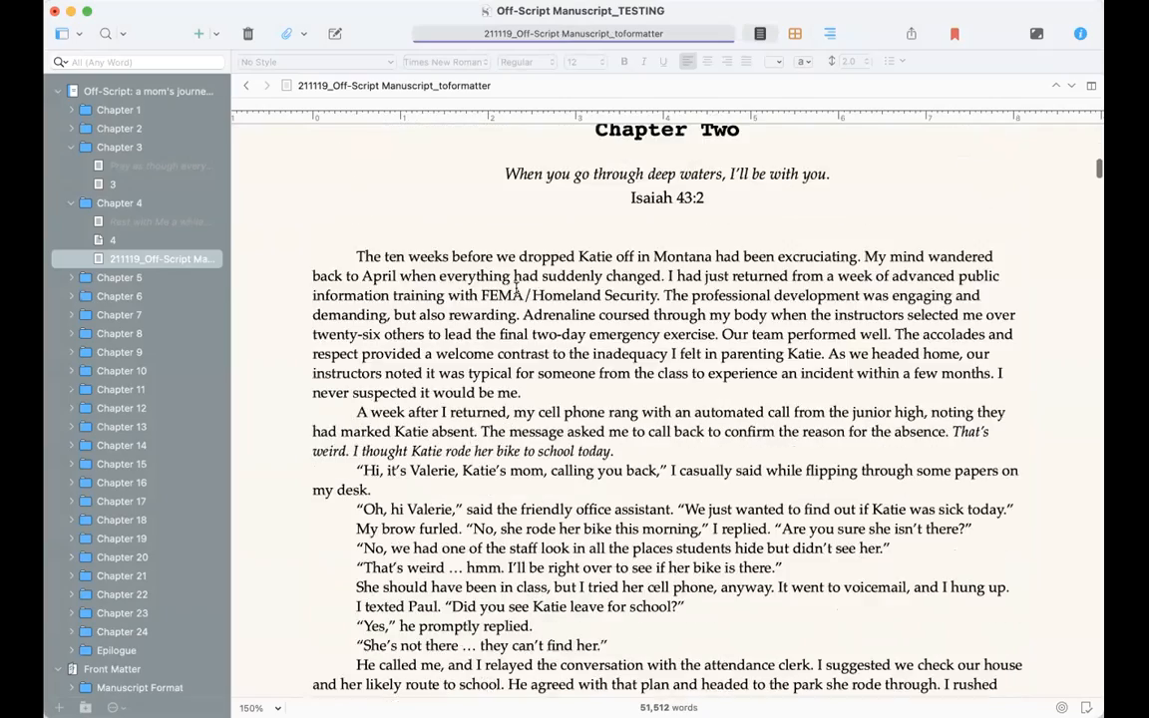
pyautogui.scroll(5, 516, 290)
pyautogui.scroll(20, 516, 290)
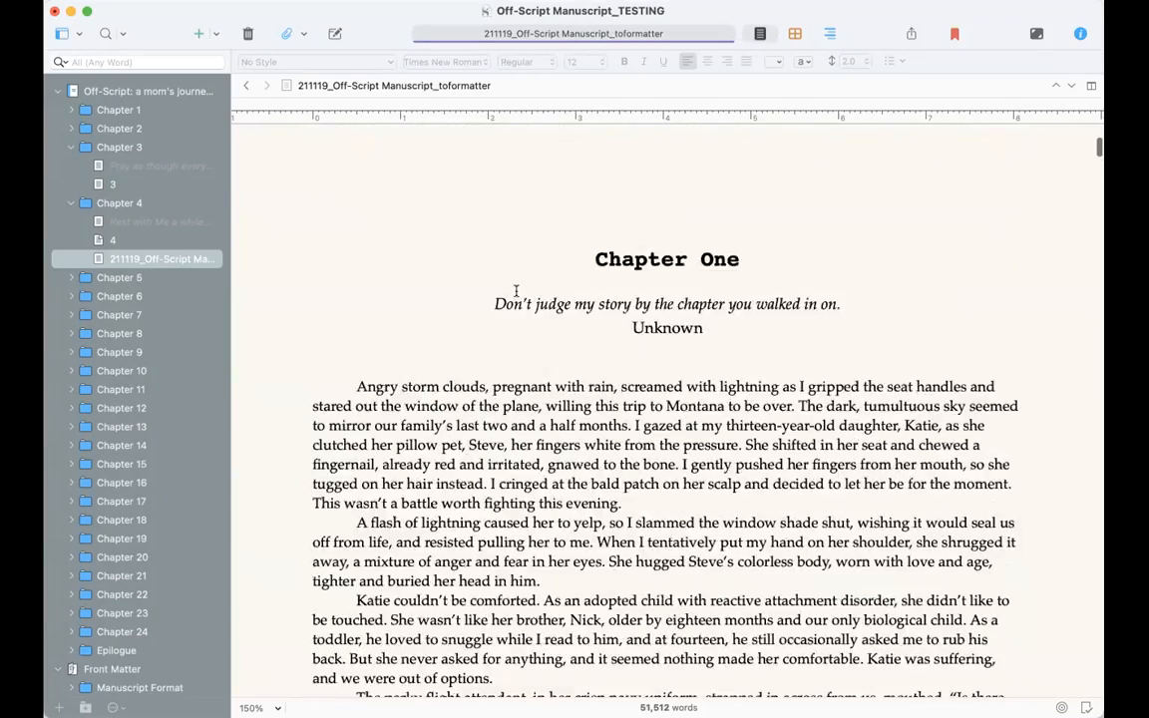
pyautogui.scroll(10, 516, 290)
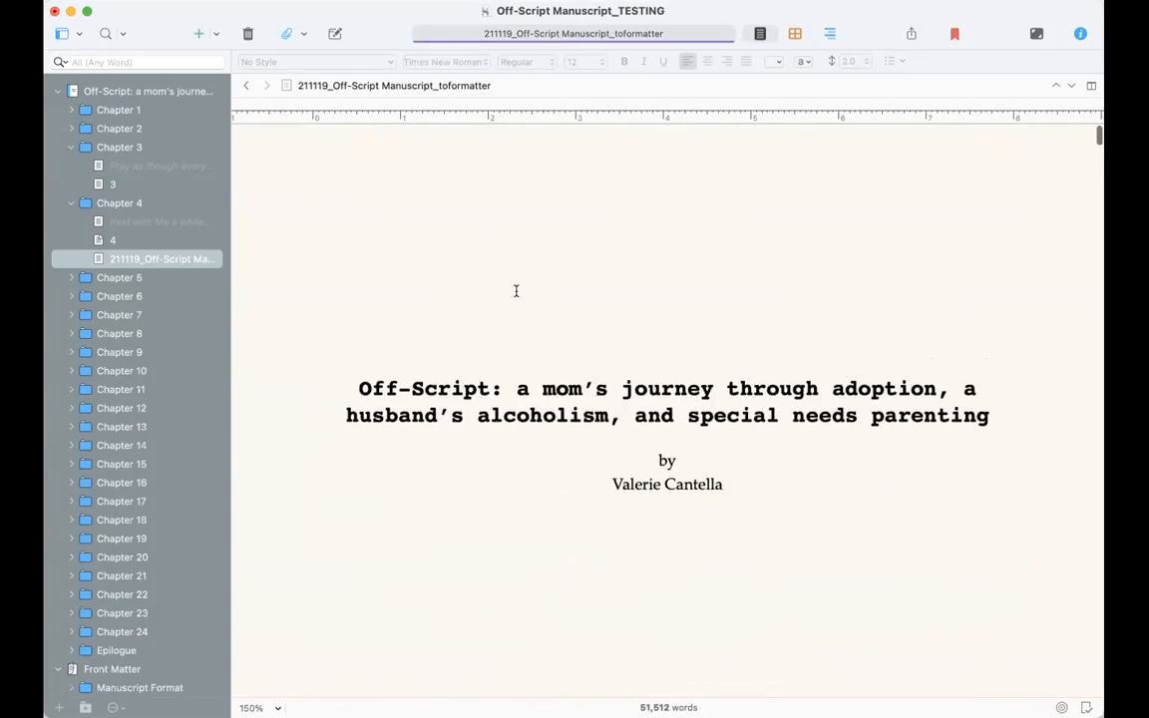
# Delete the book title and author byline block at the start of the imported manuscript
pyautogui.moveTo(318, 333); pyautogui.dragTo(1086, 584)
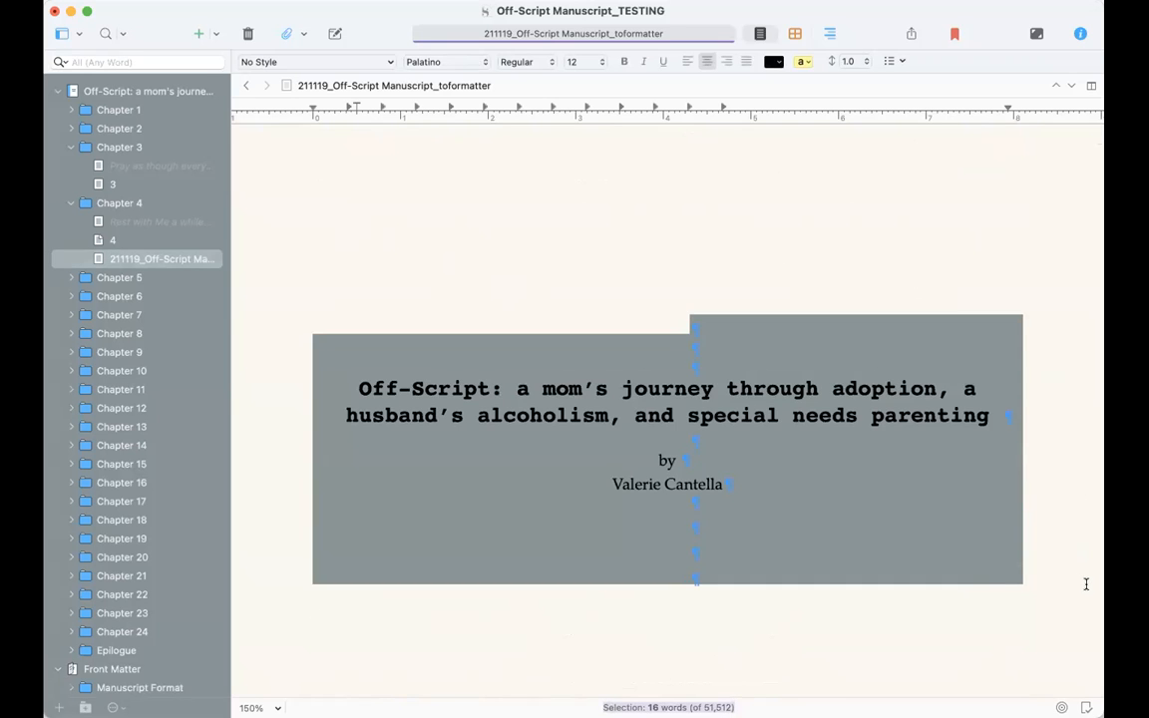
pyautogui.press('BackSpace')
pyautogui.press('BackSpace')
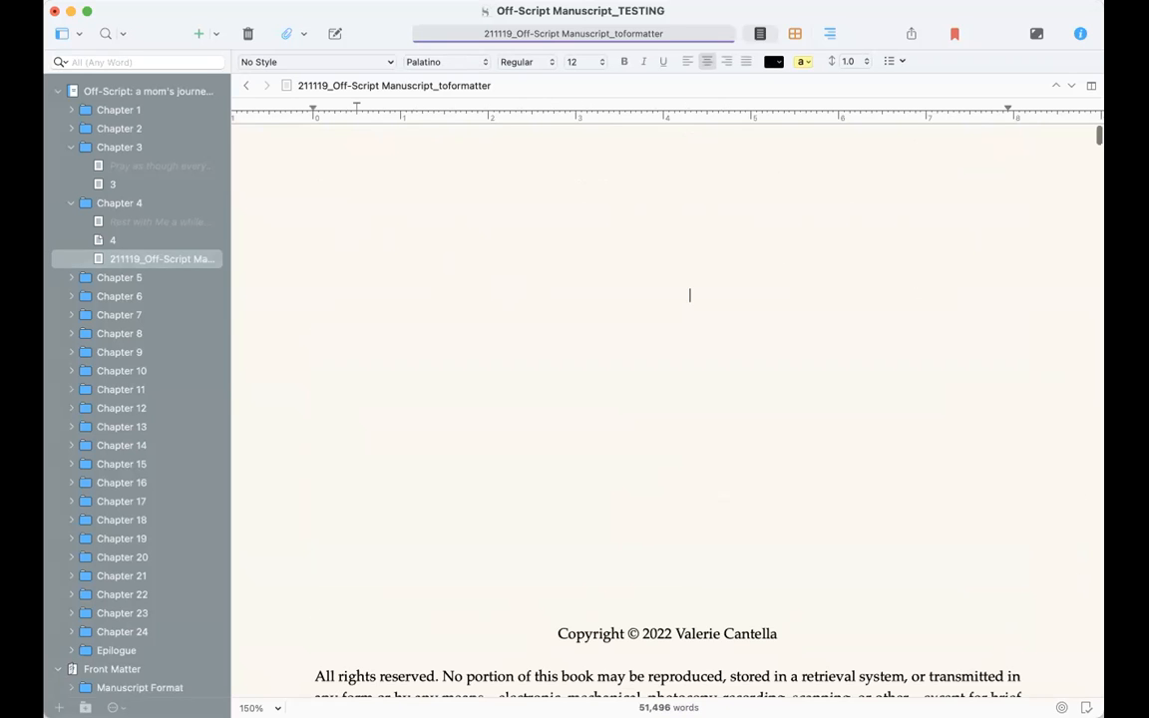
# Show the imported document's snapshots and place the insertion point on the blank line below the Chapter One heading
pyautogui.scroll(-15, 617, 660)
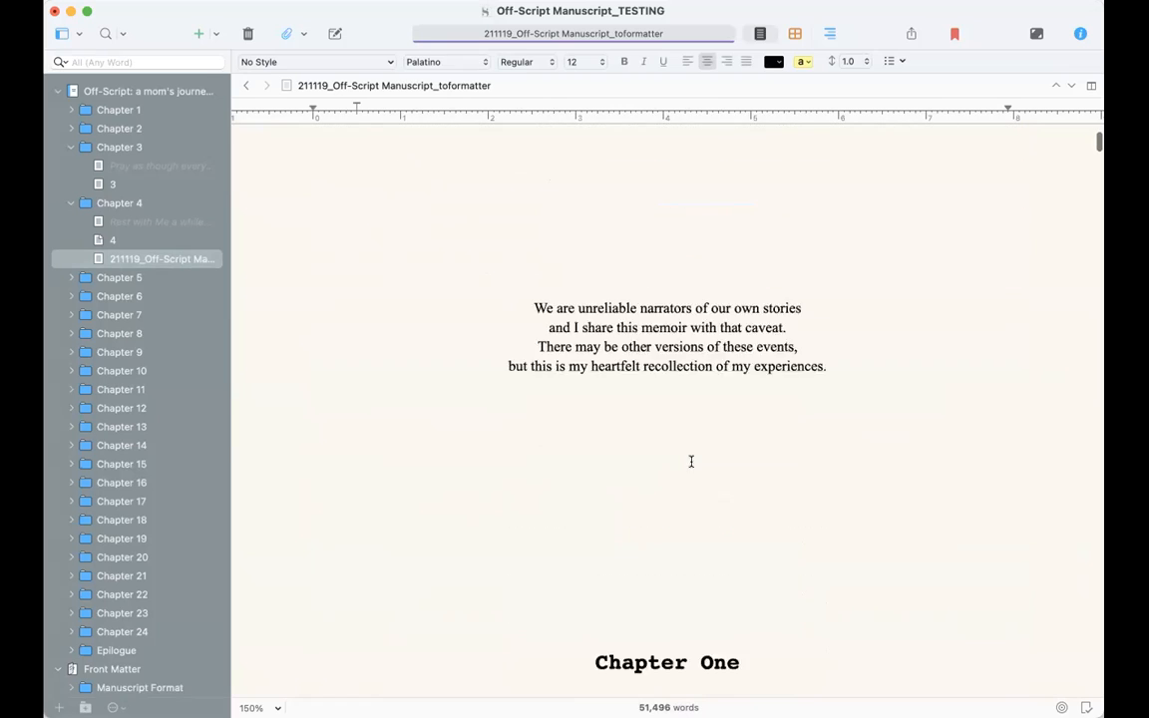
pyautogui.scroll(-1, 691, 462)
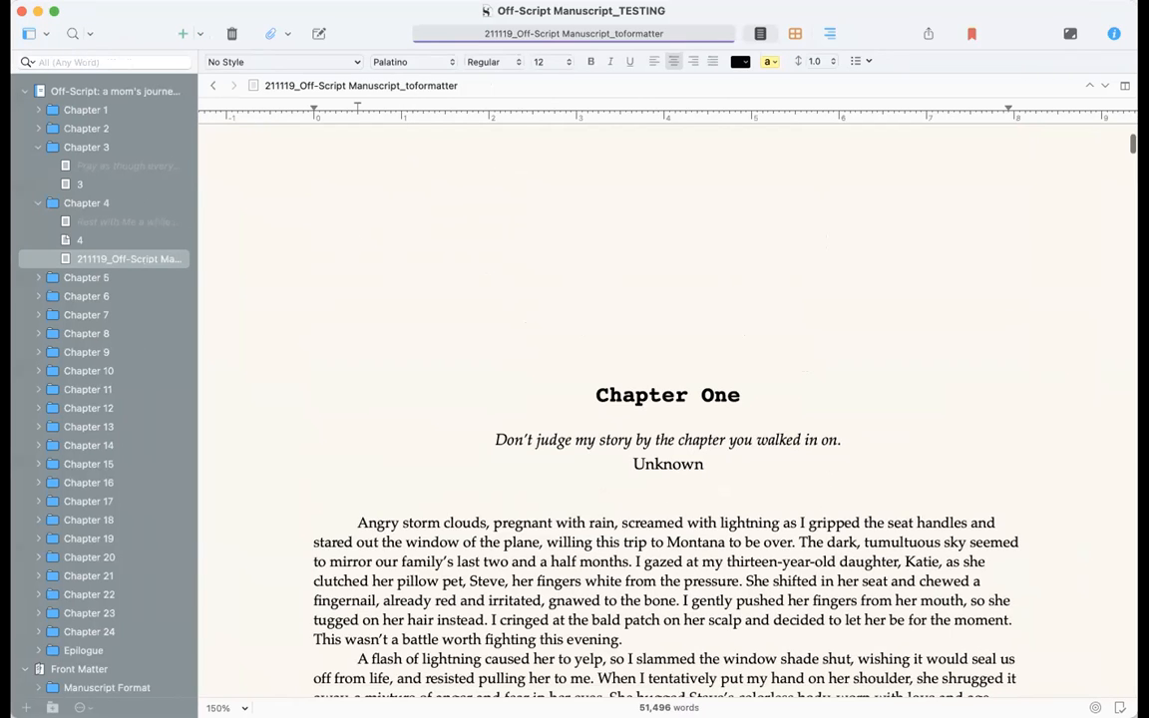
pyautogui.scroll(3, 667, 448)
pyautogui.click(1080, 32)
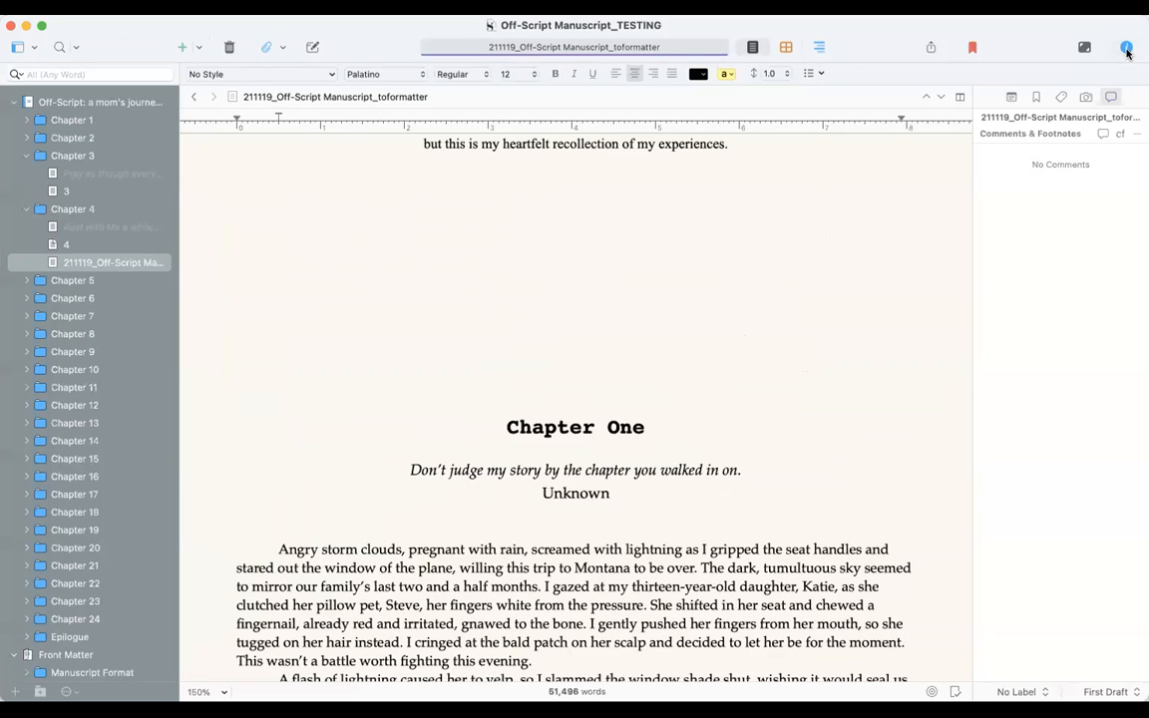
pyautogui.click(1086, 97)
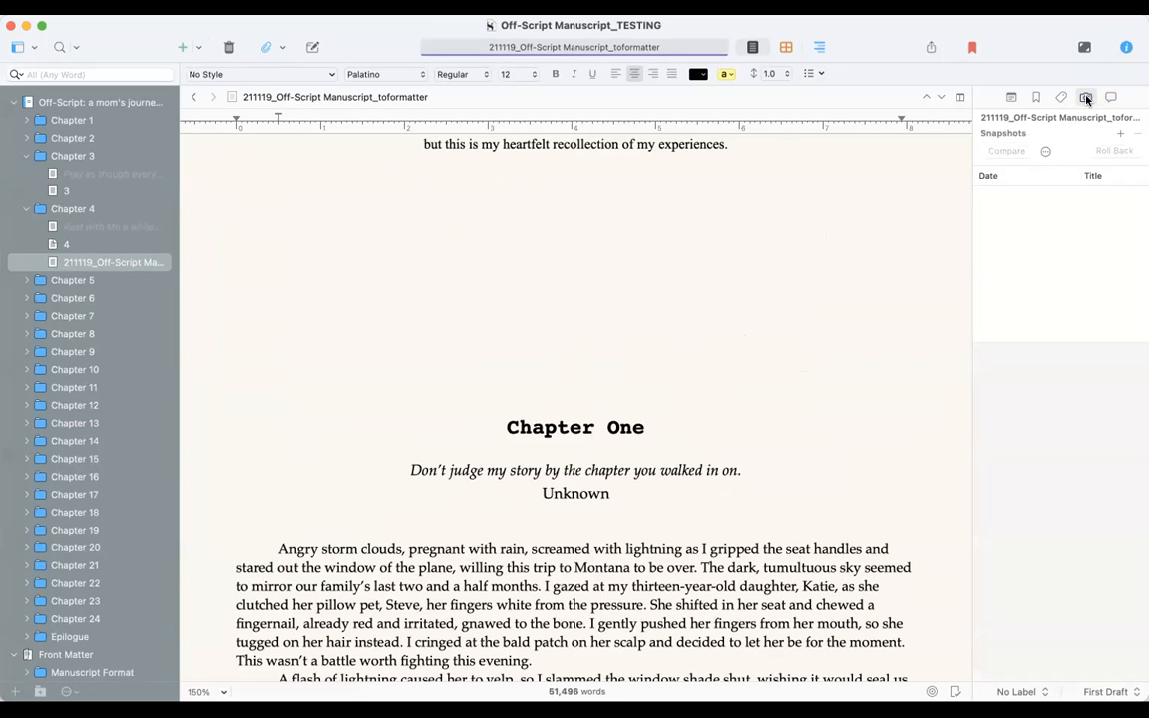
pyautogui.click(438, 444)
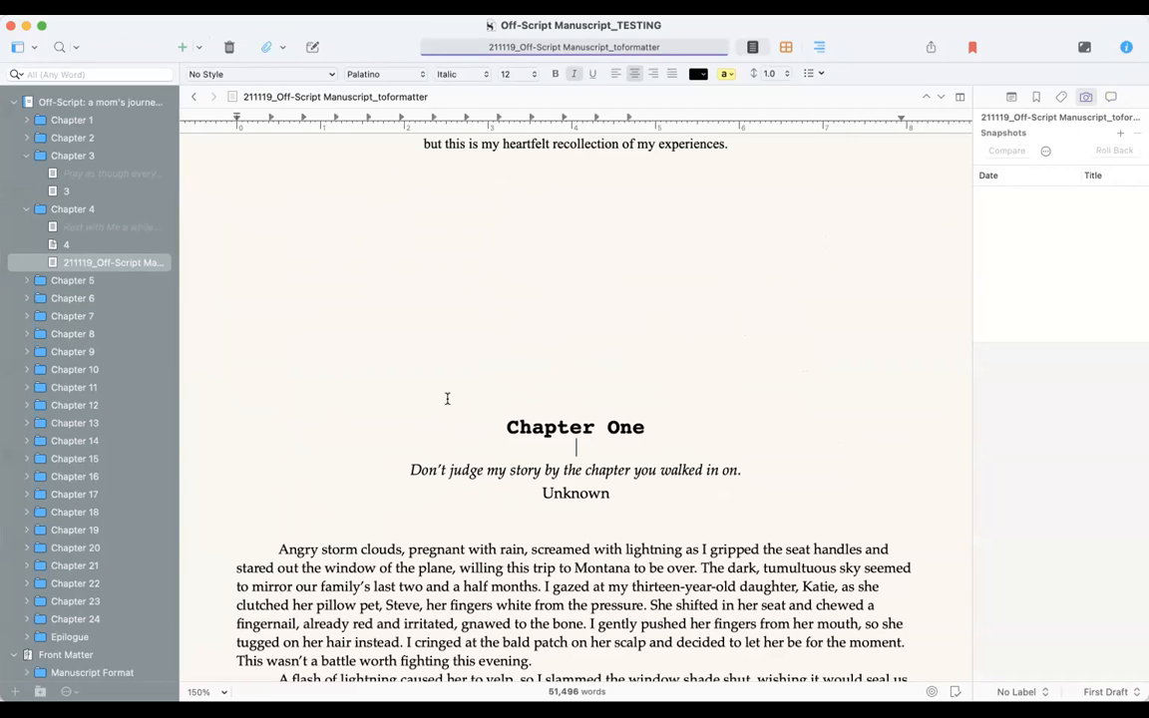
# Delete the blank lines above the Chapter One heading in the imported manuscript and take a snapshot of the document
pyautogui.moveTo(458, 366); pyautogui.dragTo(408, 194)
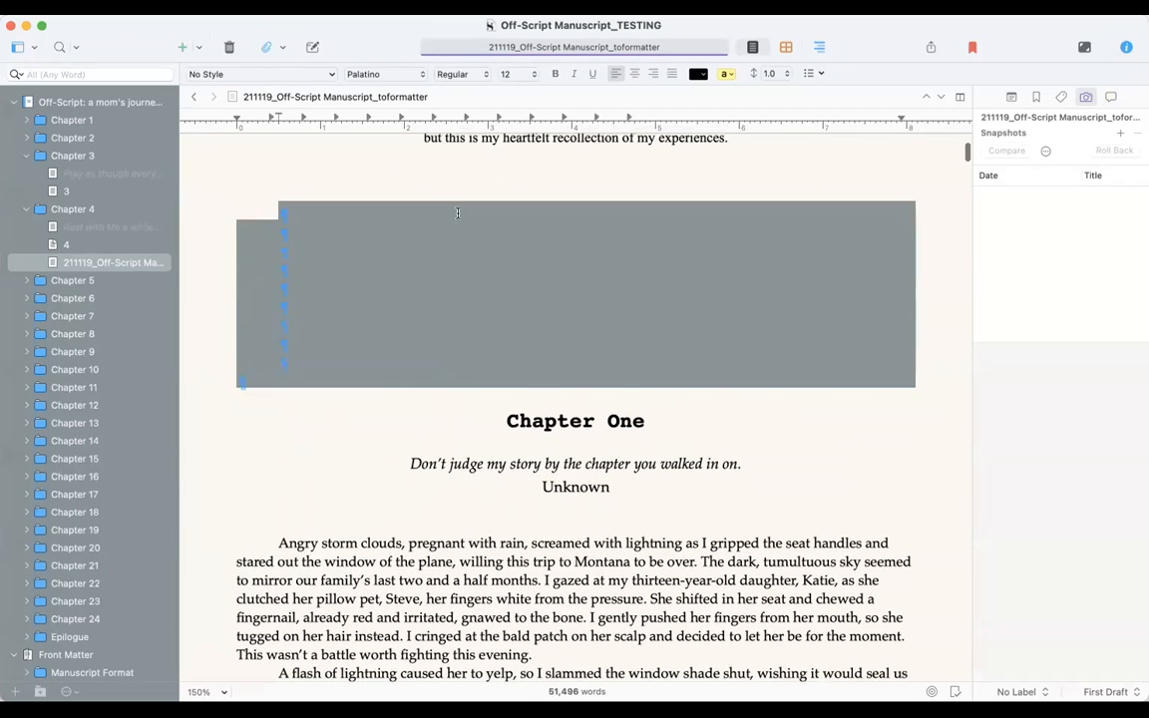
pyautogui.press('BackSpace')
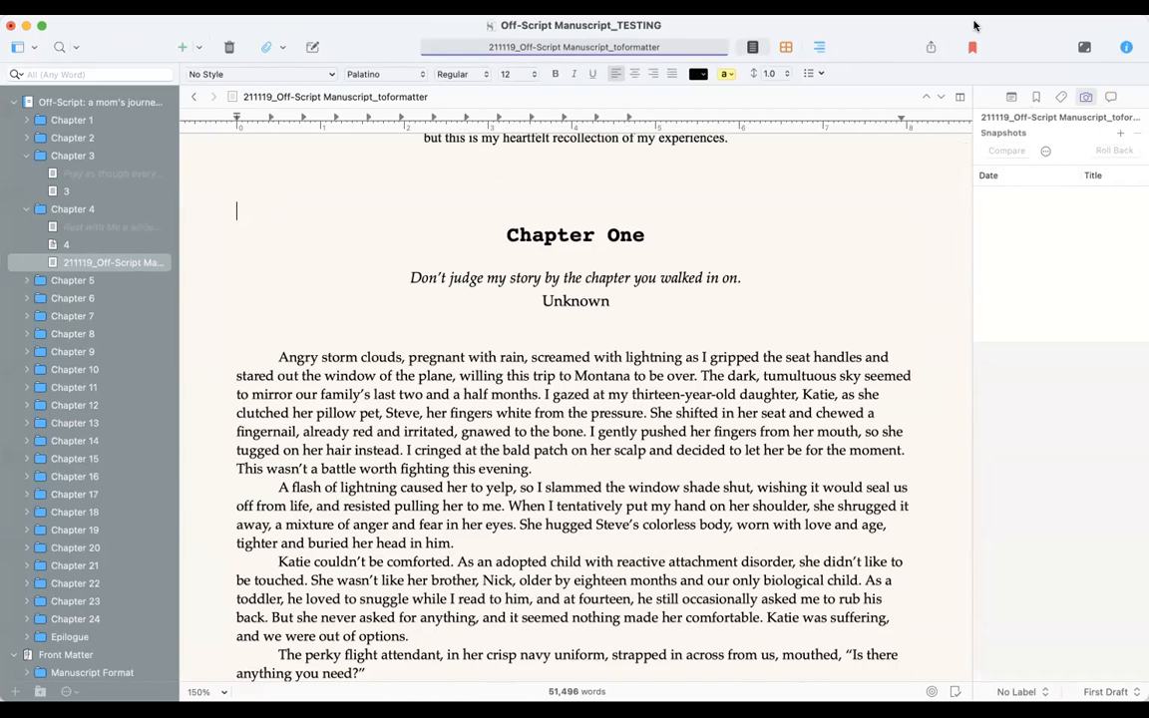
pyautogui.click(64, 246)
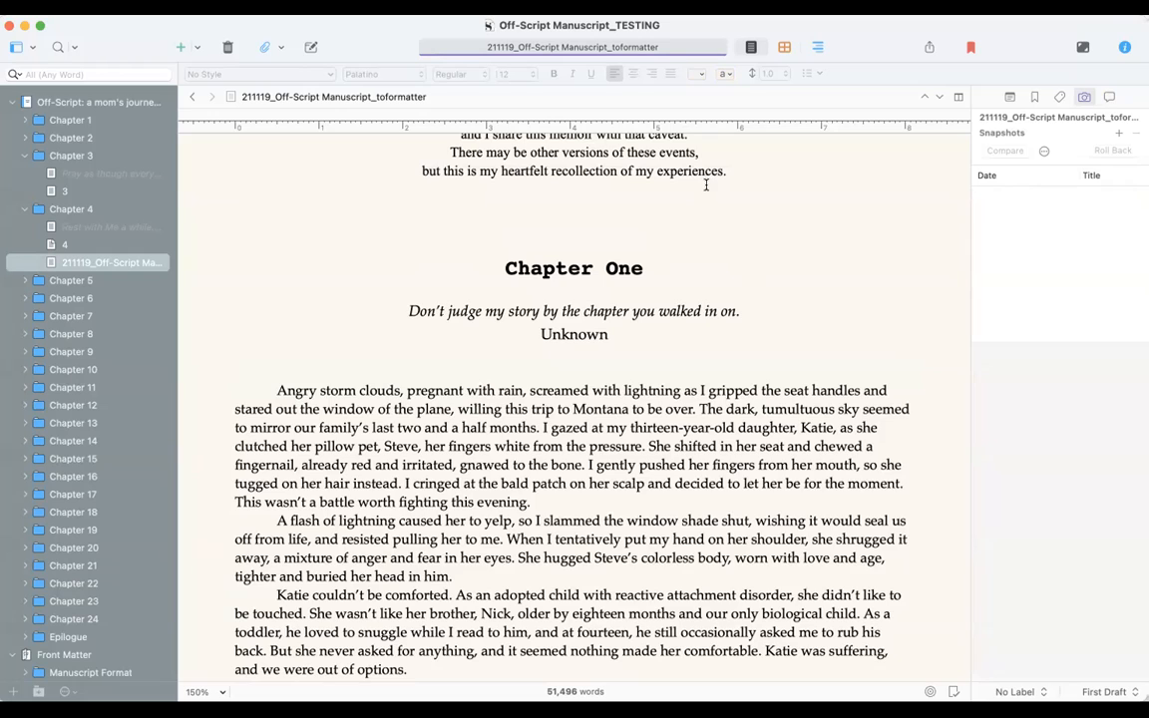
pyautogui.click(1119, 133)
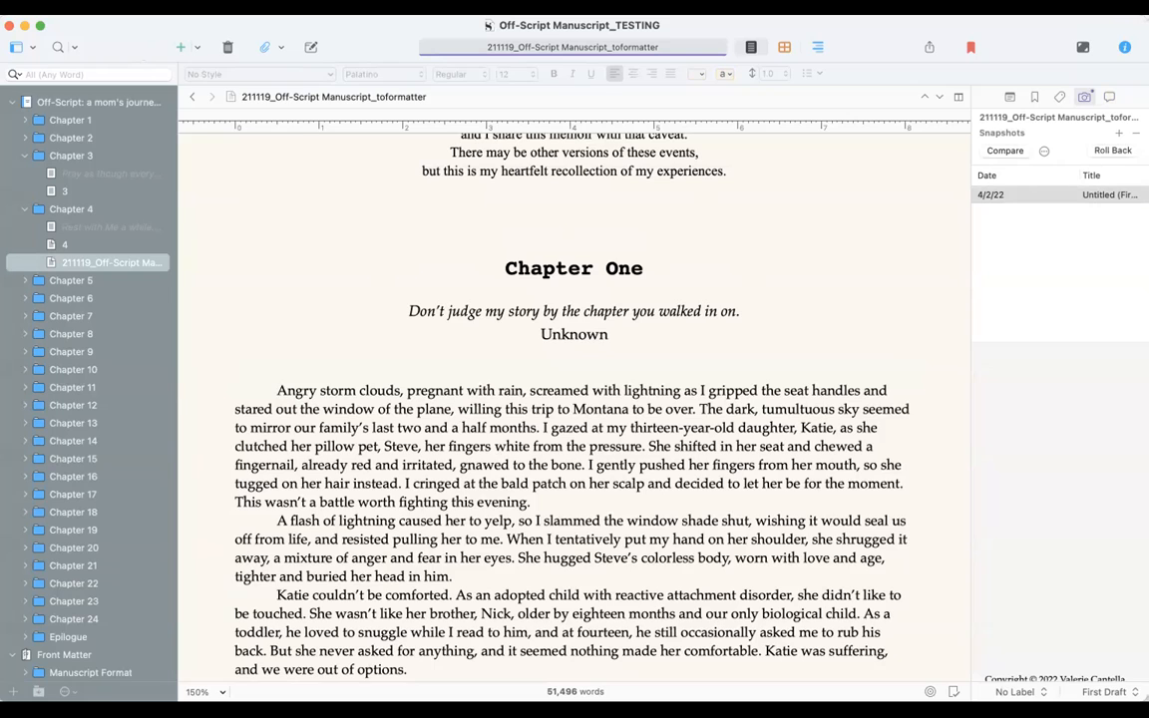
pyautogui.click(117, 8)
pyautogui.moveTo(130, 239)
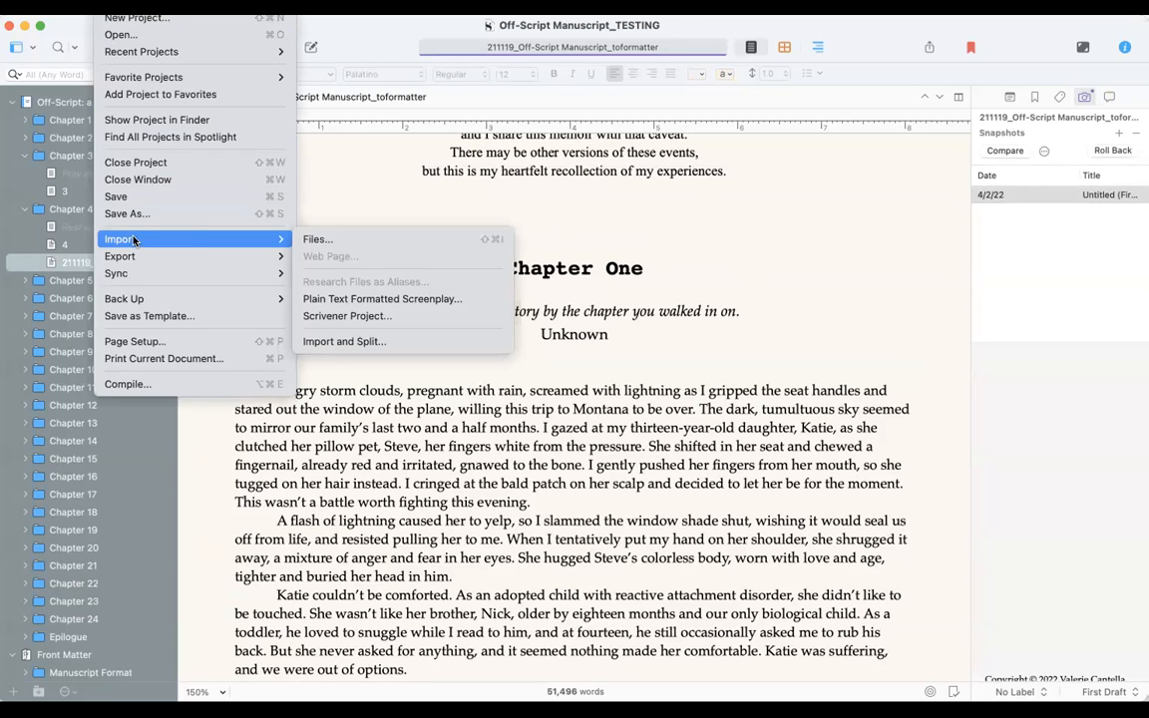
pyautogui.click(321, 240)
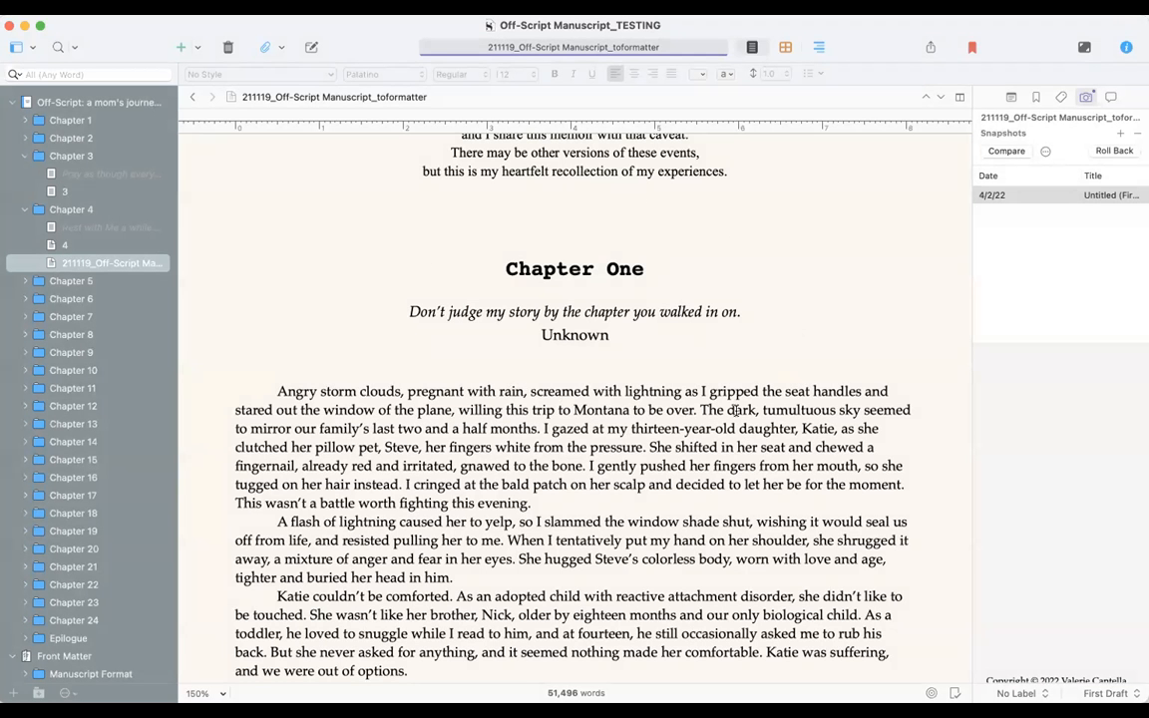
# Take another snapshot of the imported manuscript and widen the Title column of the snapshot list
pyautogui.click(1118, 133)
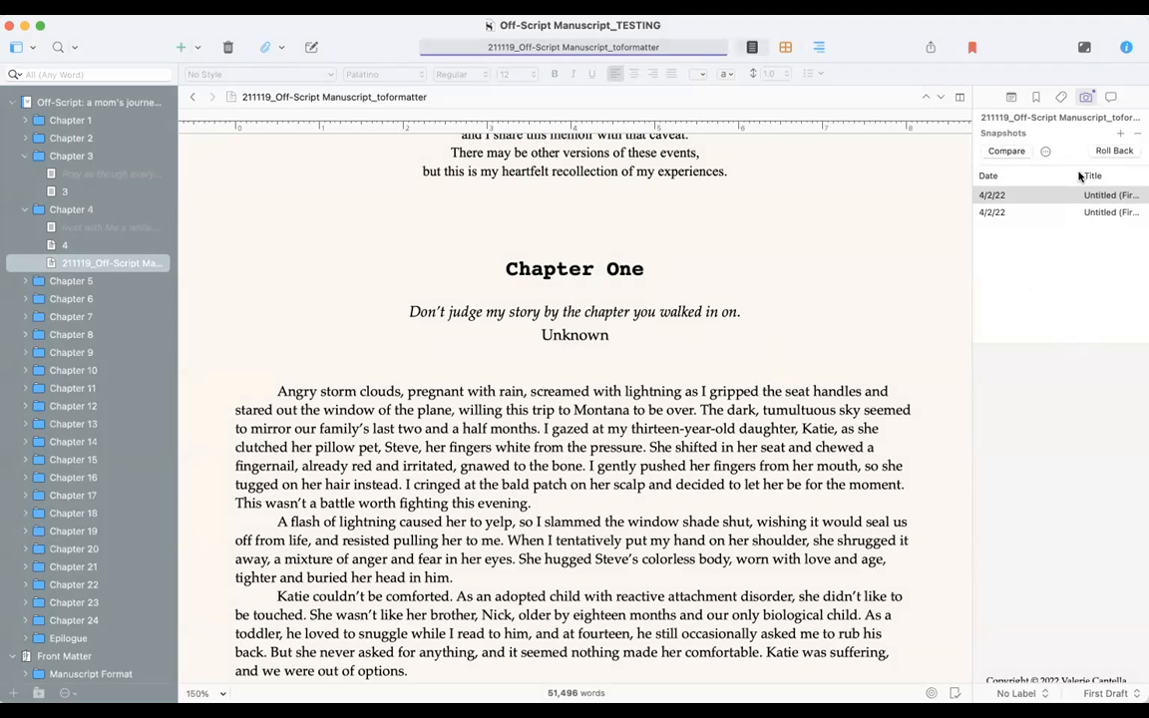
pyautogui.moveTo(1079, 175); pyautogui.dragTo(1028, 175)
# In Chapter One's first sentence, delete "screamed with lightning", replace "I" with a character's first name, and take a snapshot of the edited text
pyautogui.click(592, 394)
pyautogui.moveTo(685, 392); pyautogui.dragTo(521, 392)
pyautogui.press('BackSpace')
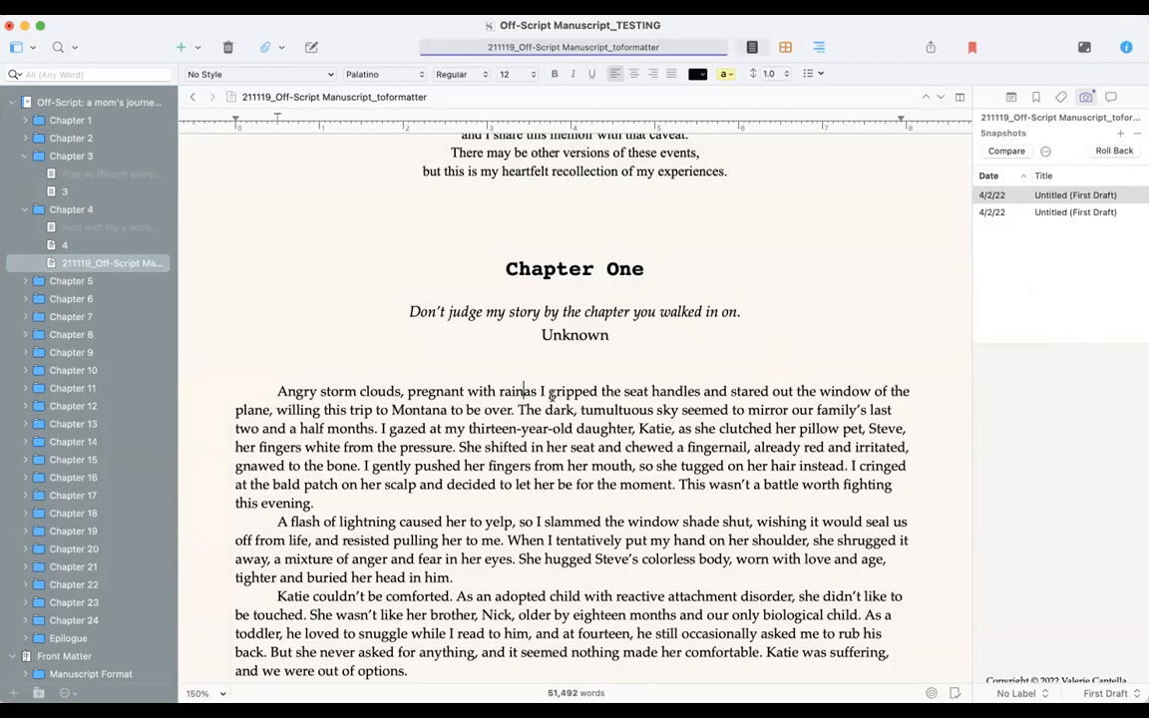
pyautogui.doubleClick(545, 391)
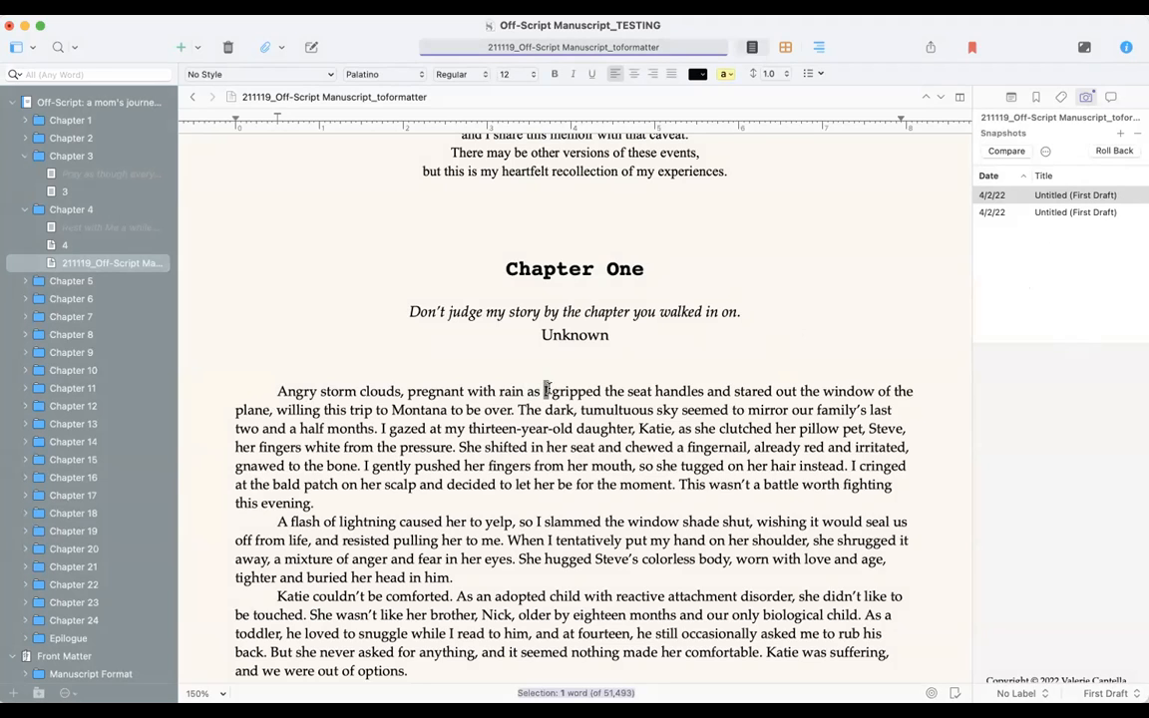
pyautogui.write('Tom')
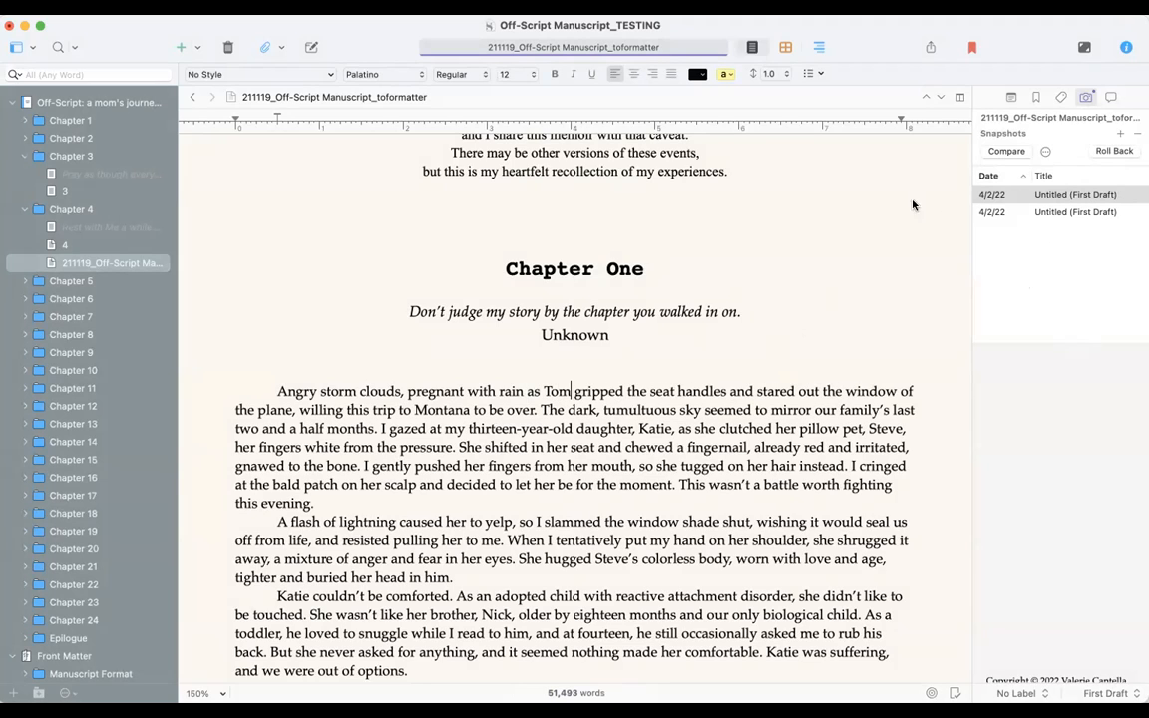
pyautogui.click(1119, 136)
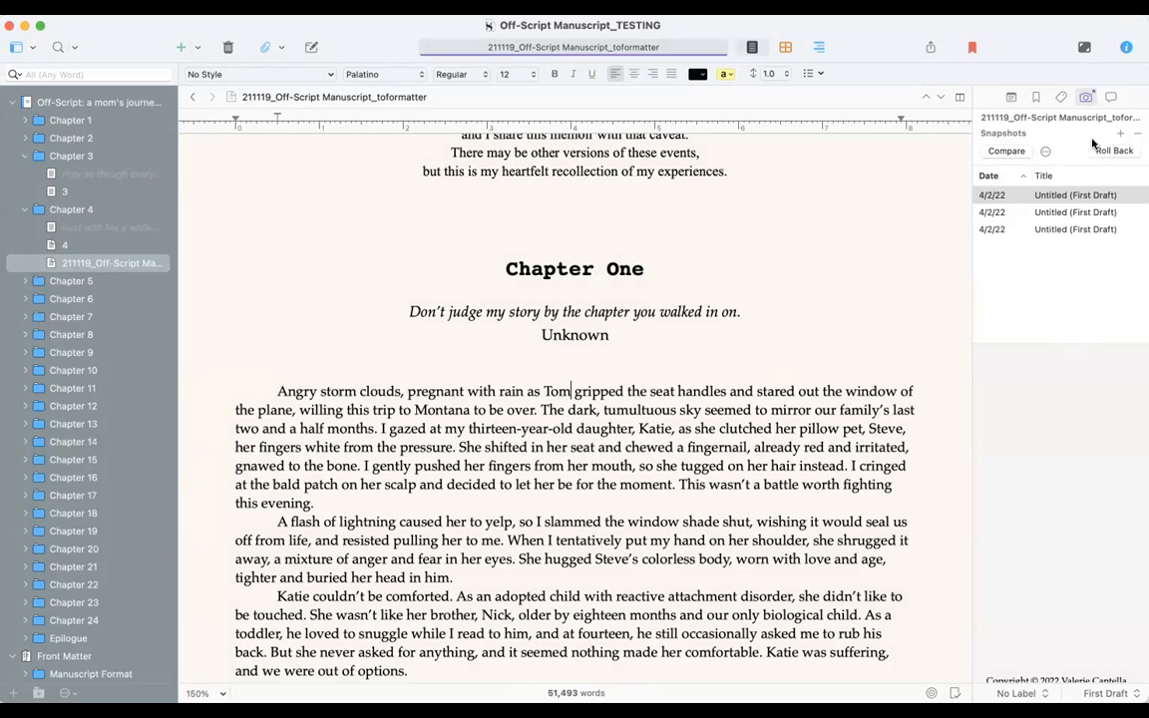
# Show the snapshot comparison, select the first two snapshots together, and look through the Chapter One text
pyautogui.click(1006, 151)
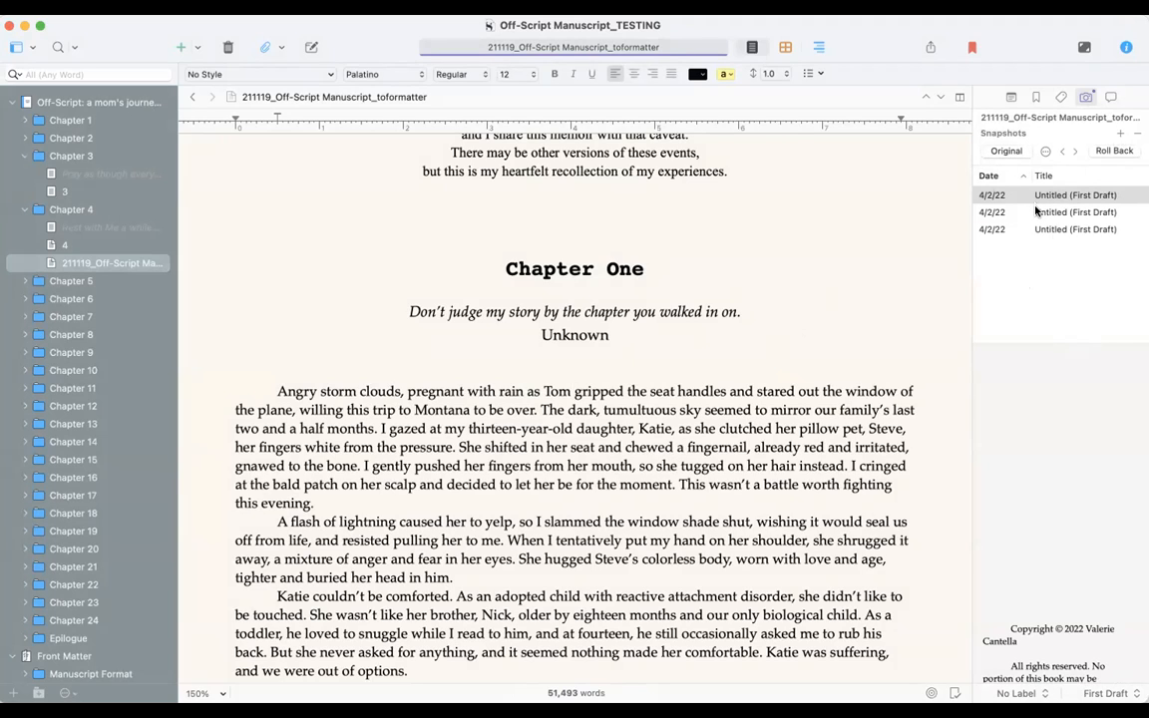
pyautogui.keyDown('super'); pyautogui.click(1036, 211); pyautogui.keyUp('super')
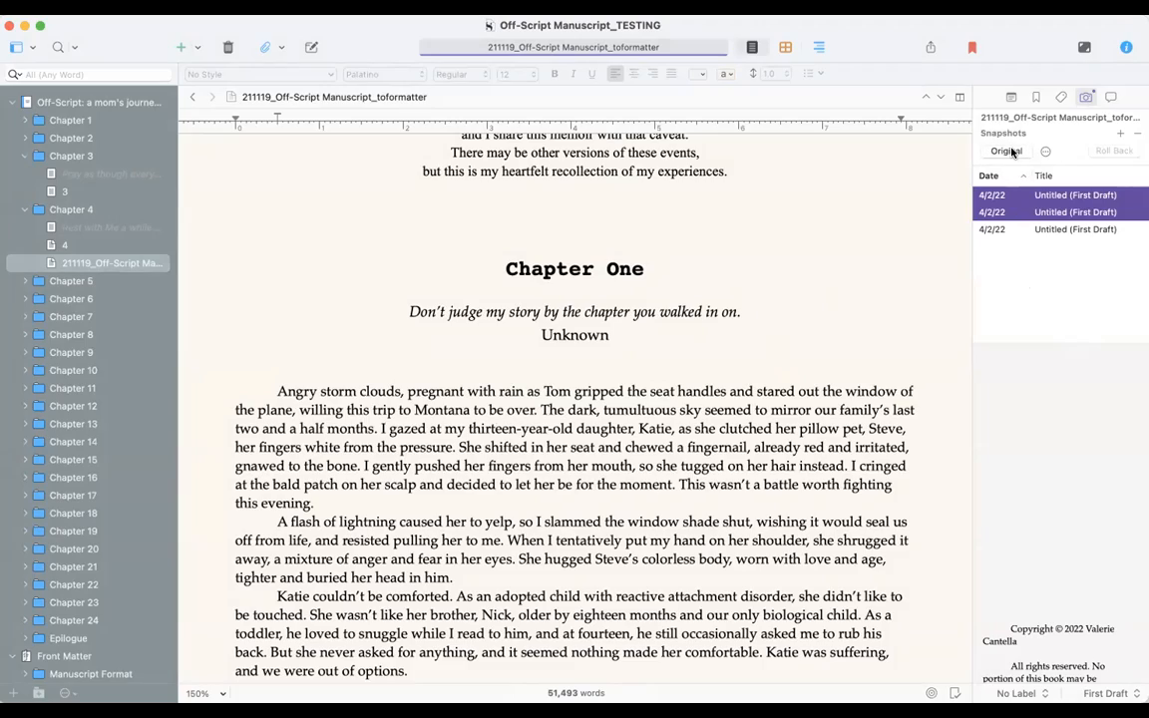
pyautogui.scroll(-14, 870, 261)
pyautogui.scroll(-20, 869, 272)
pyautogui.scroll(1, 874, 271)
pyautogui.scroll(20, 874, 271)
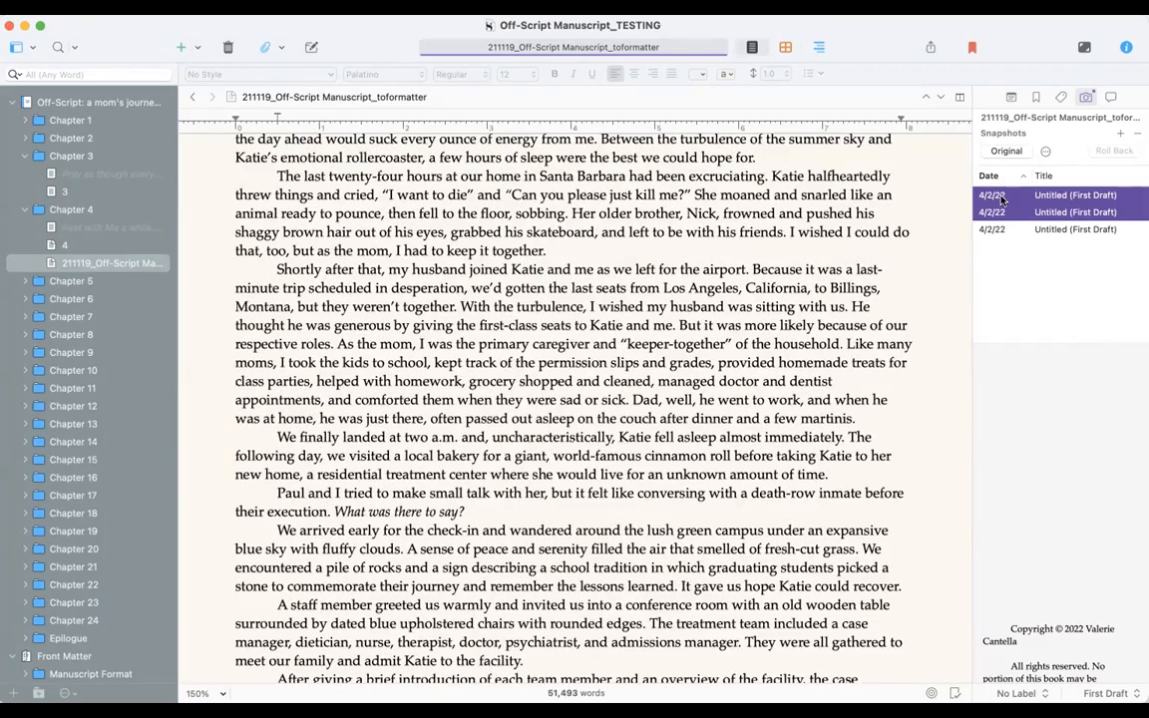
# Compare only the first snapshot in the list with the current text and jump to the next marked change
pyautogui.click(1005, 211)
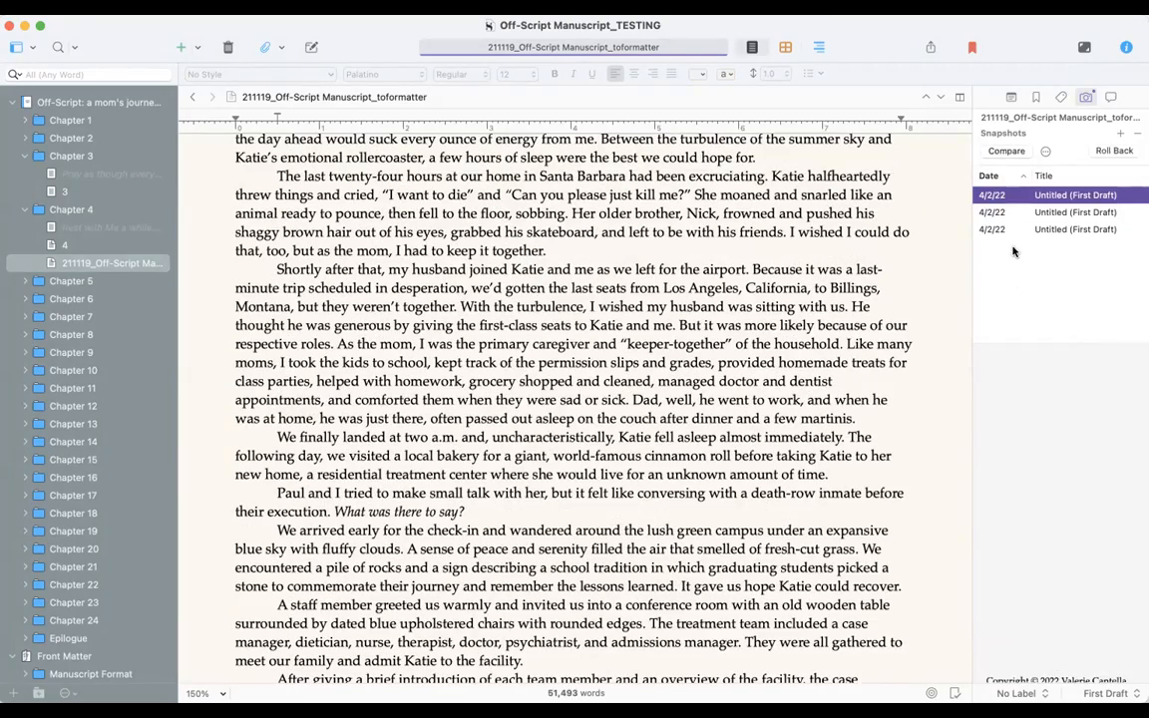
pyautogui.click(1000, 196)
pyautogui.scroll(-3, 758, 262)
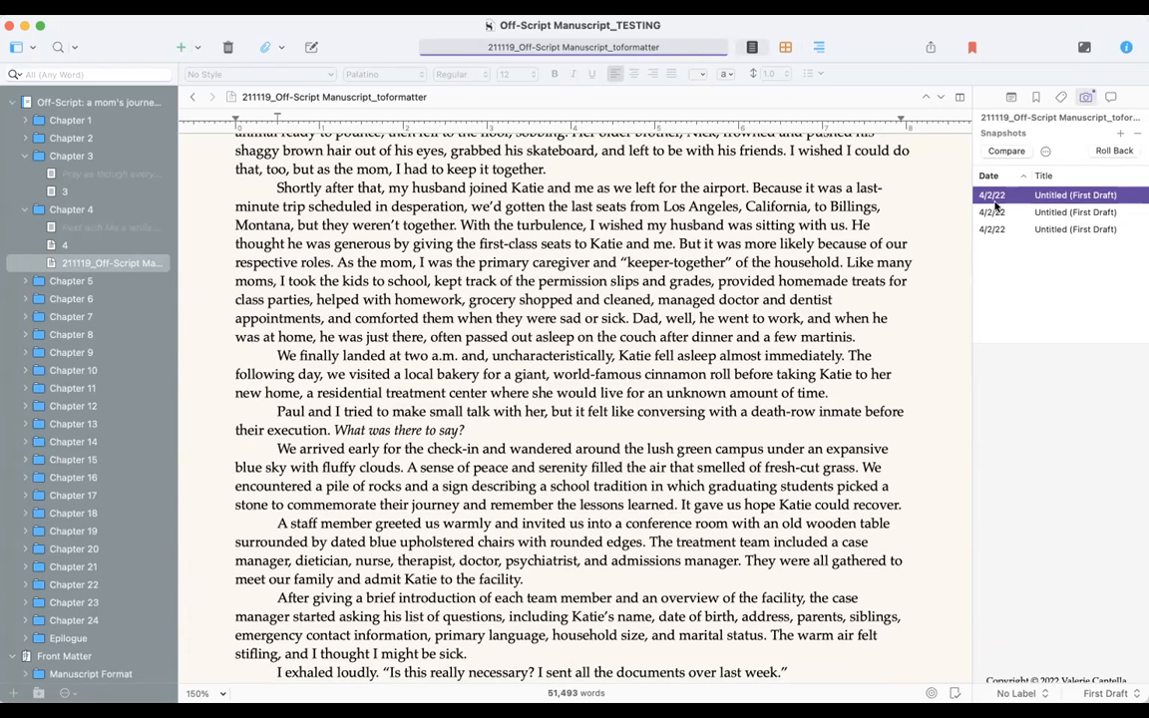
pyautogui.click(1009, 152)
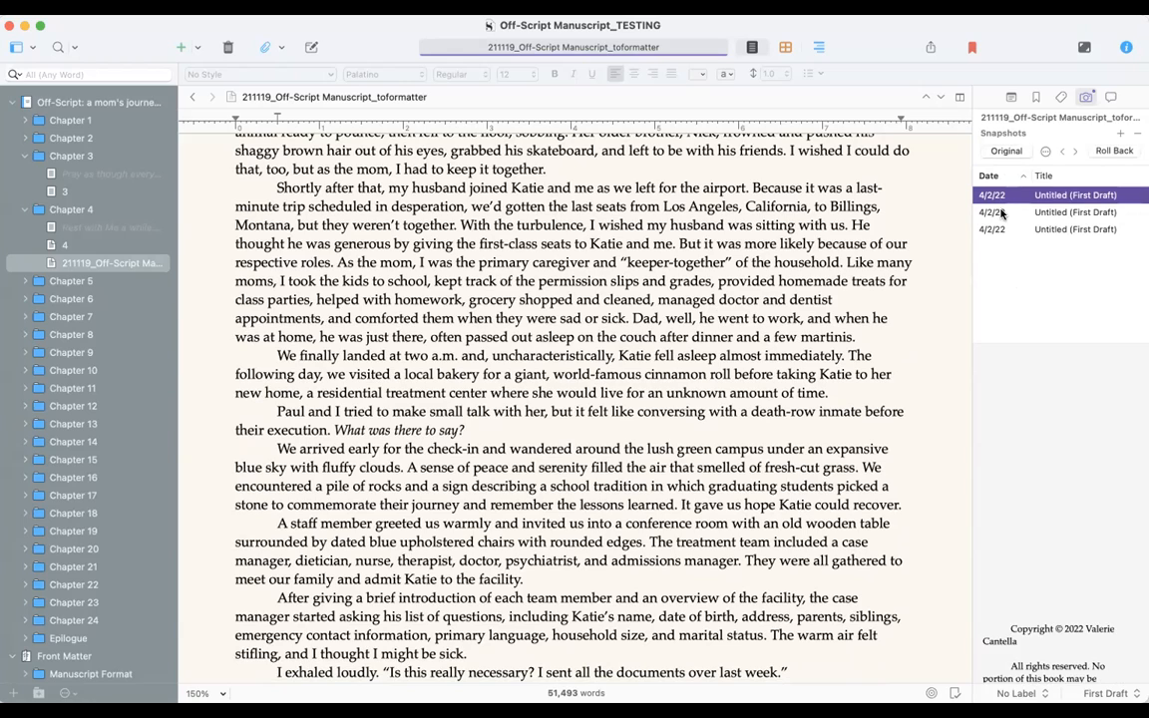
pyautogui.click(1076, 152)
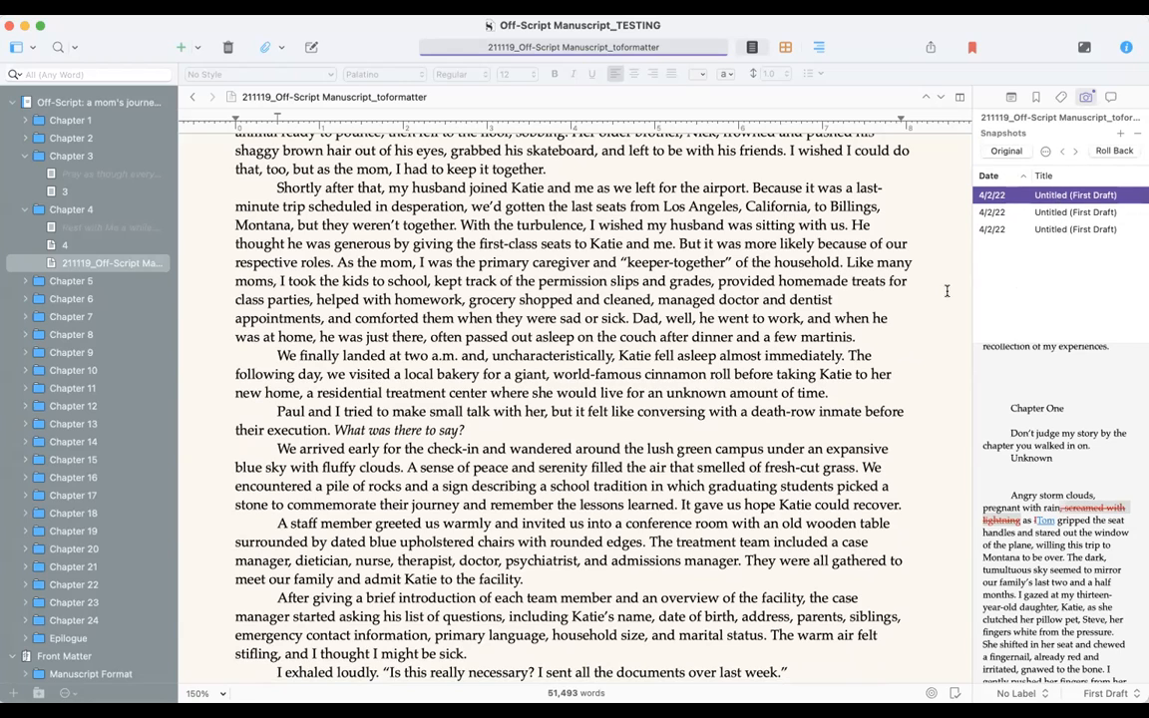
# Enlarge the snapshot comparison area and examine the marked deletions and additions in Chapter One's opening sentence
pyautogui.moveTo(969, 289); pyautogui.dragTo(707, 292)
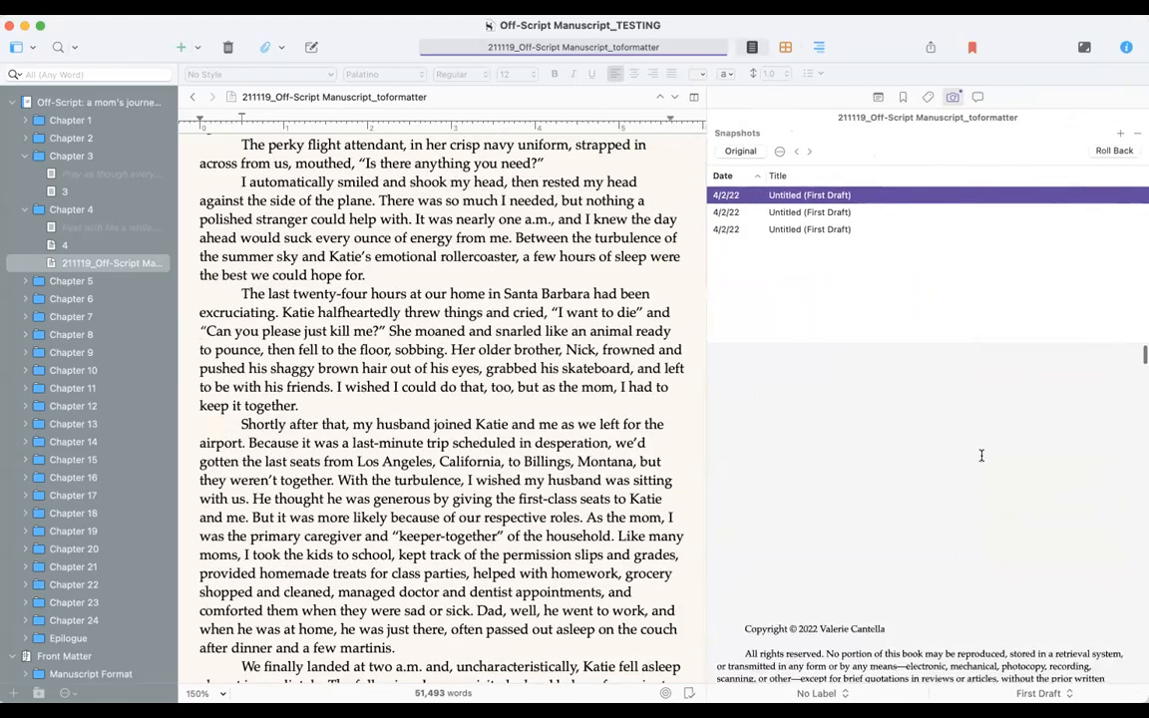
pyautogui.scroll(-10, 979, 454)
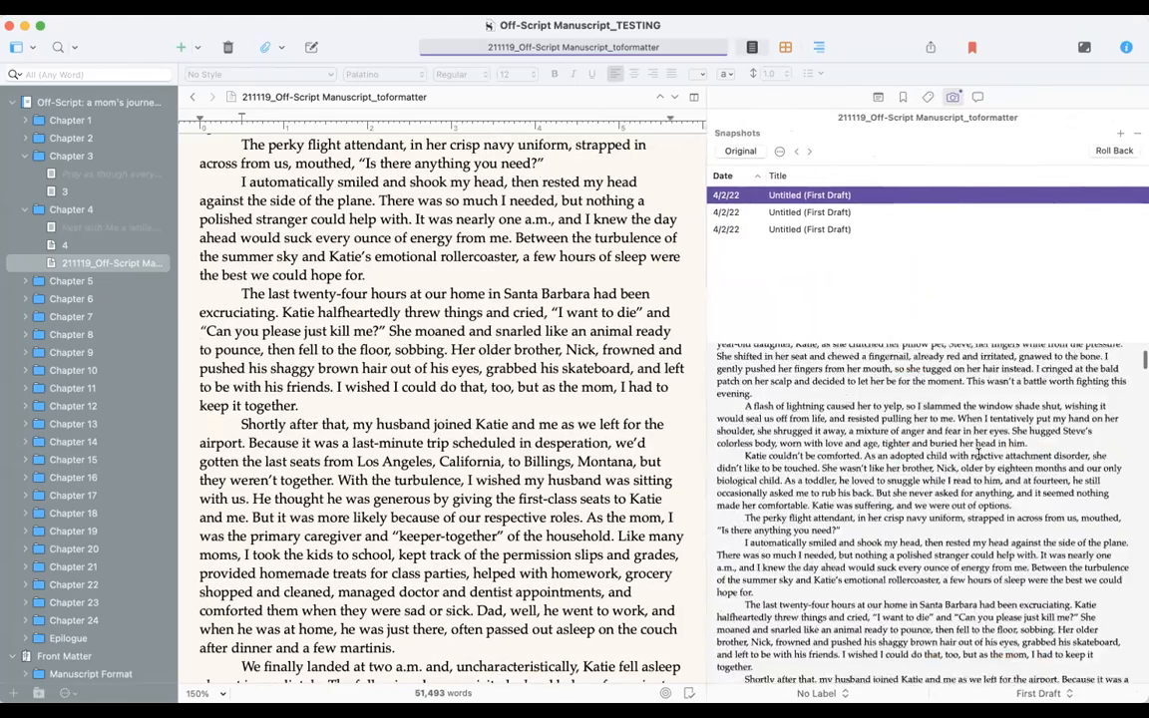
pyautogui.scroll(4, 980, 453)
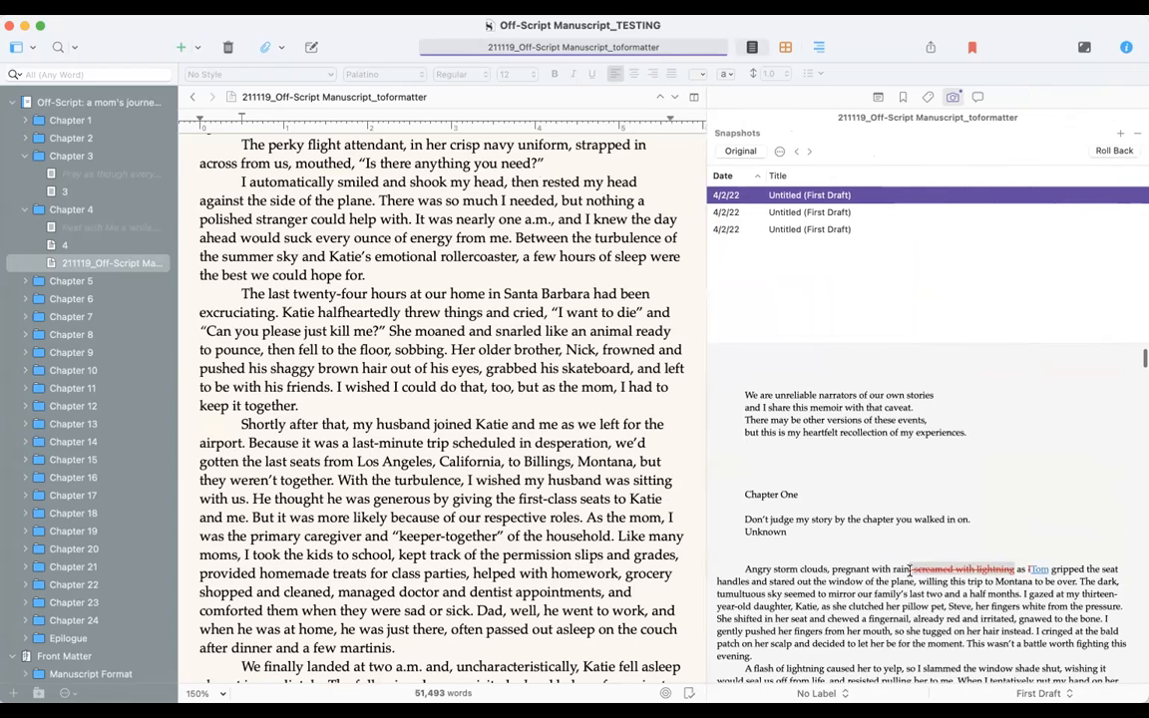
pyautogui.moveTo(1047, 566); pyautogui.dragTo(910, 567)
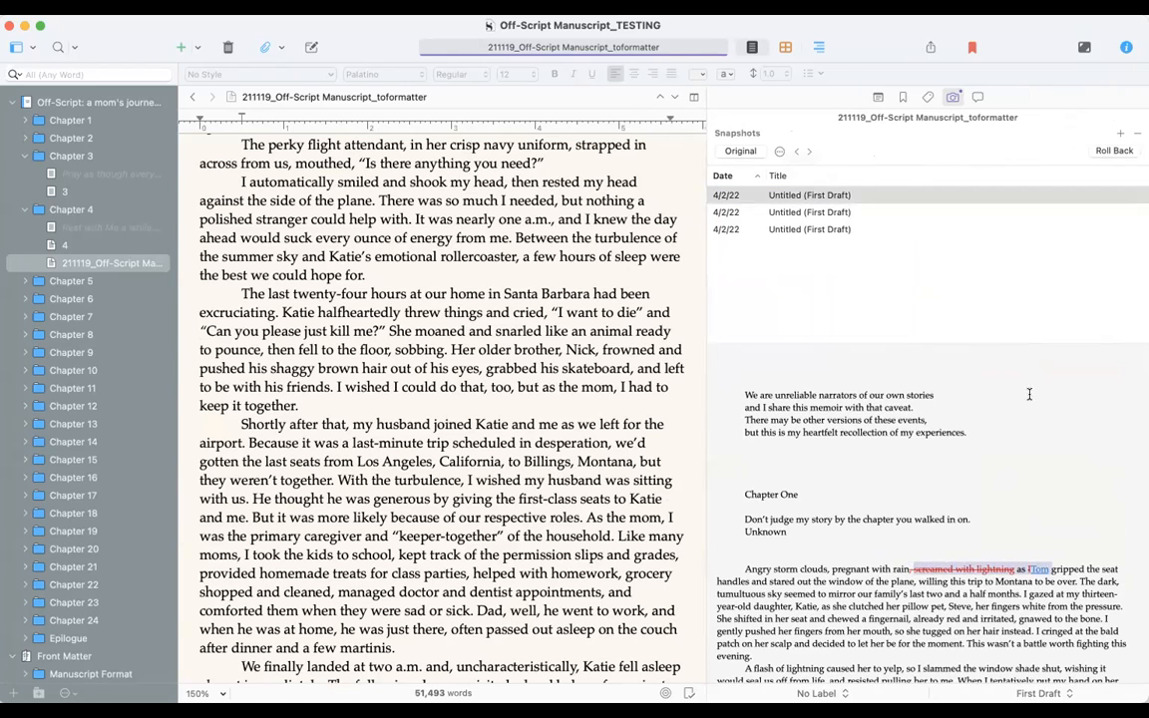
pyautogui.scroll(5, 620, 297)
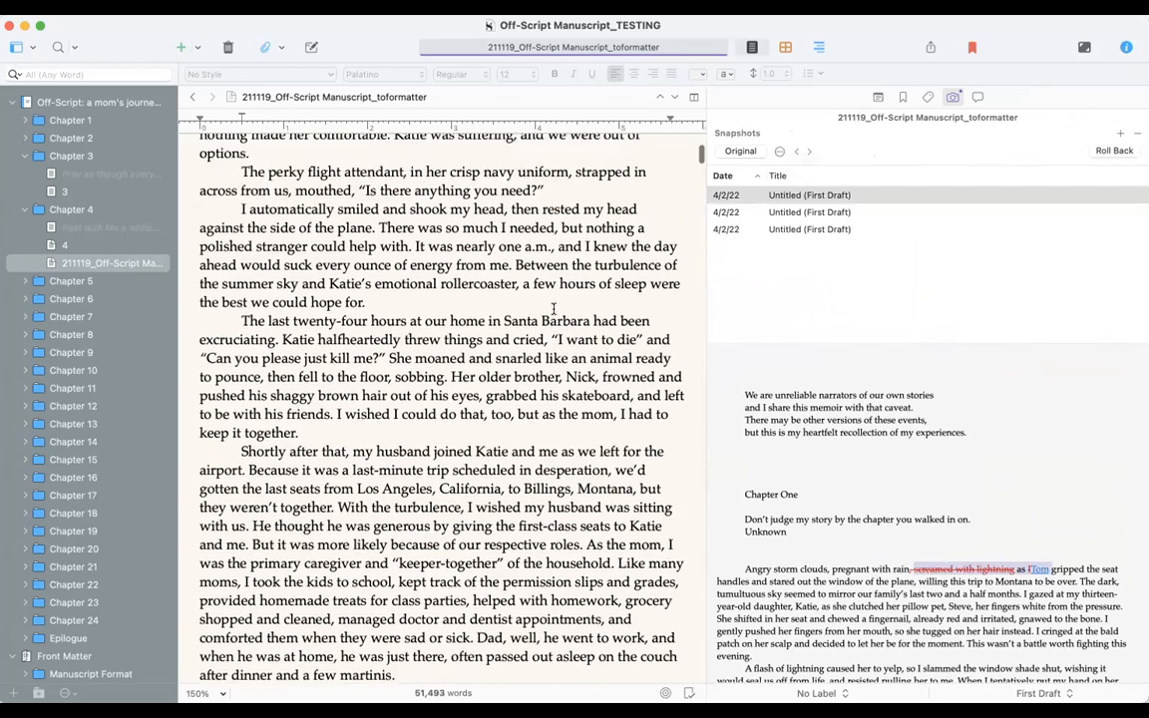
# Roll the manuscript back to the first snapshot in the list without taking a snapshot of the current version
pyautogui.click(1117, 151)
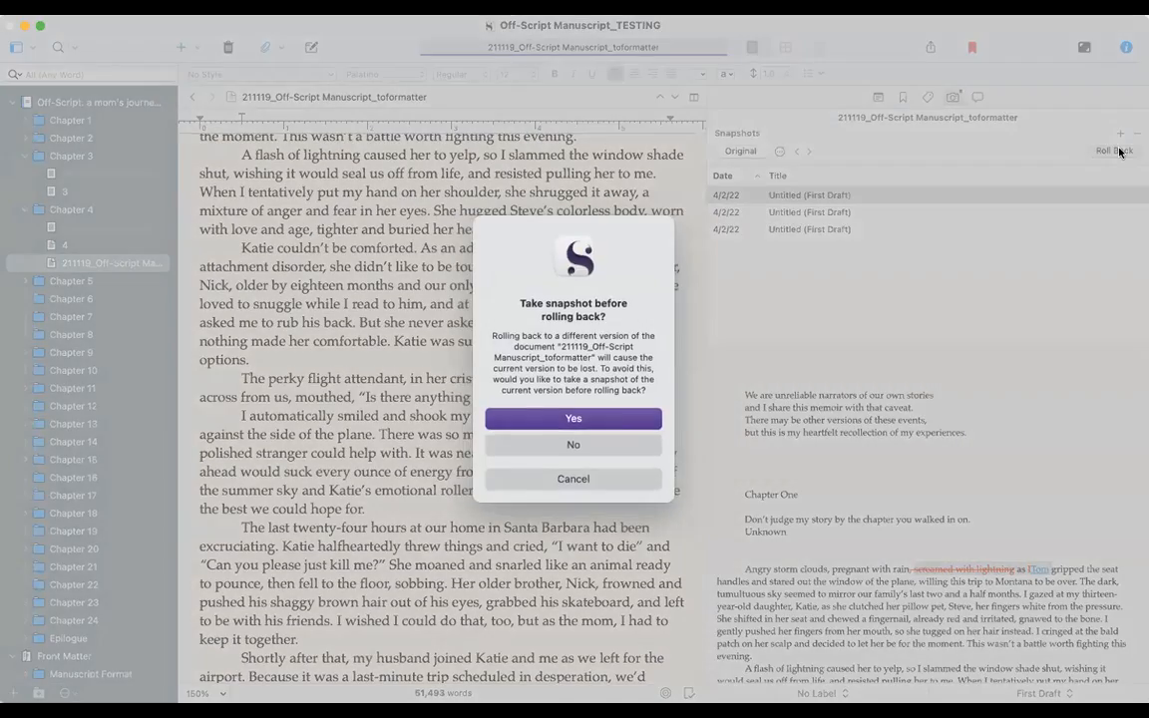
pyautogui.click(588, 446)
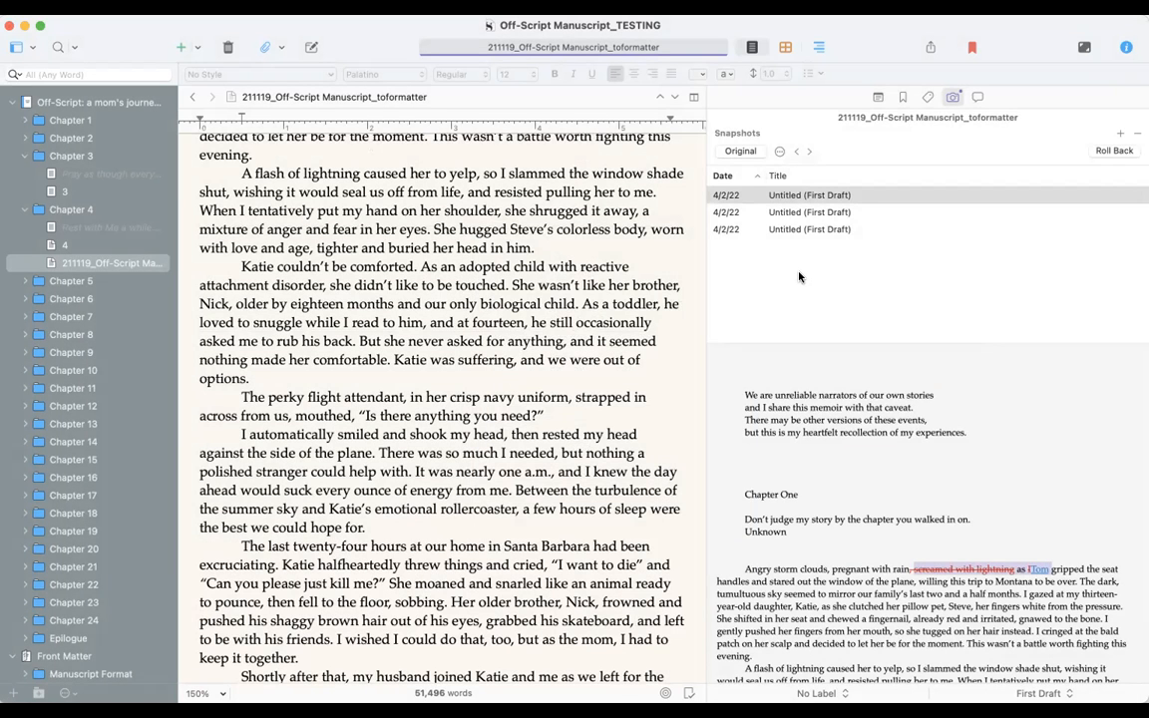
pyautogui.click(1107, 151)
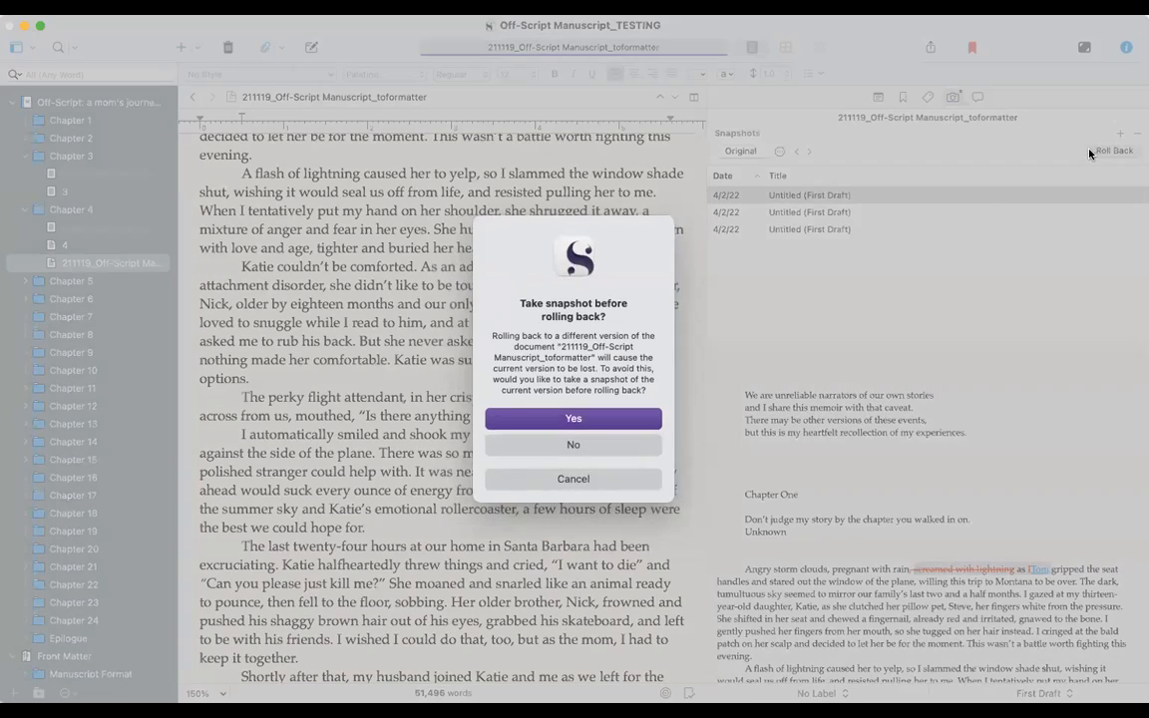
pyautogui.click(543, 447)
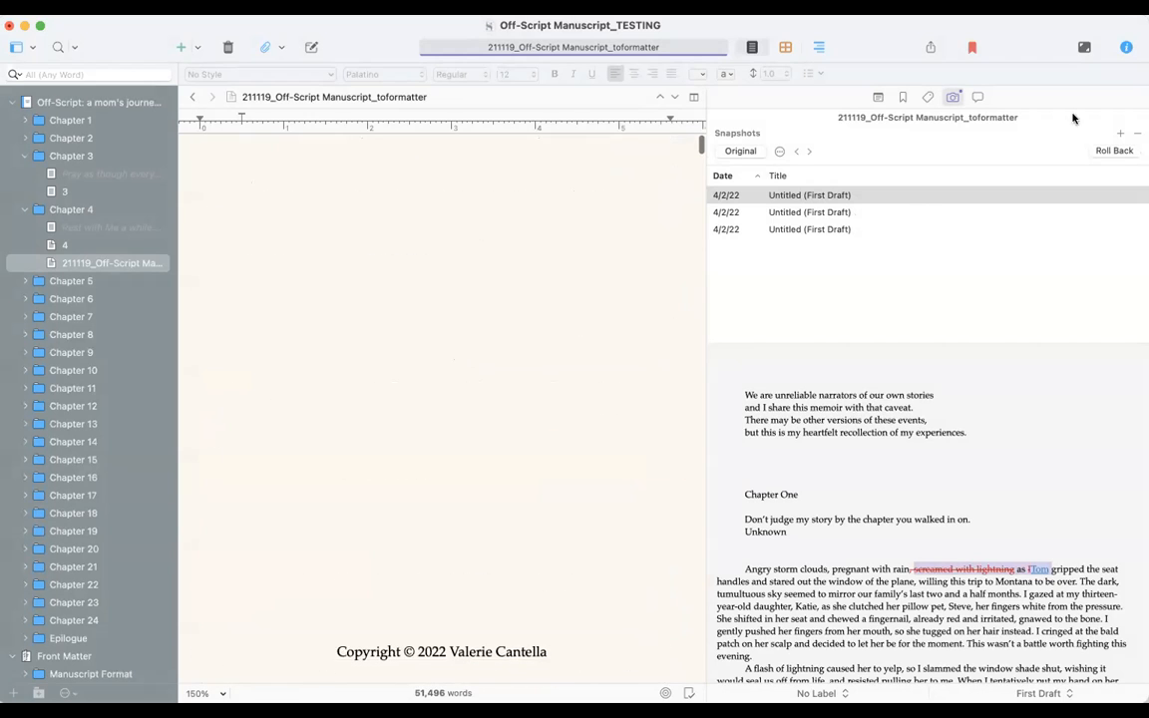
# Widen the text editor again and check the front matter of the rolled-back manuscript, including the copyright page
pyautogui.moveTo(705, 118); pyautogui.dragTo(930, 117)
pyautogui.scroll(-10, 490, 352)
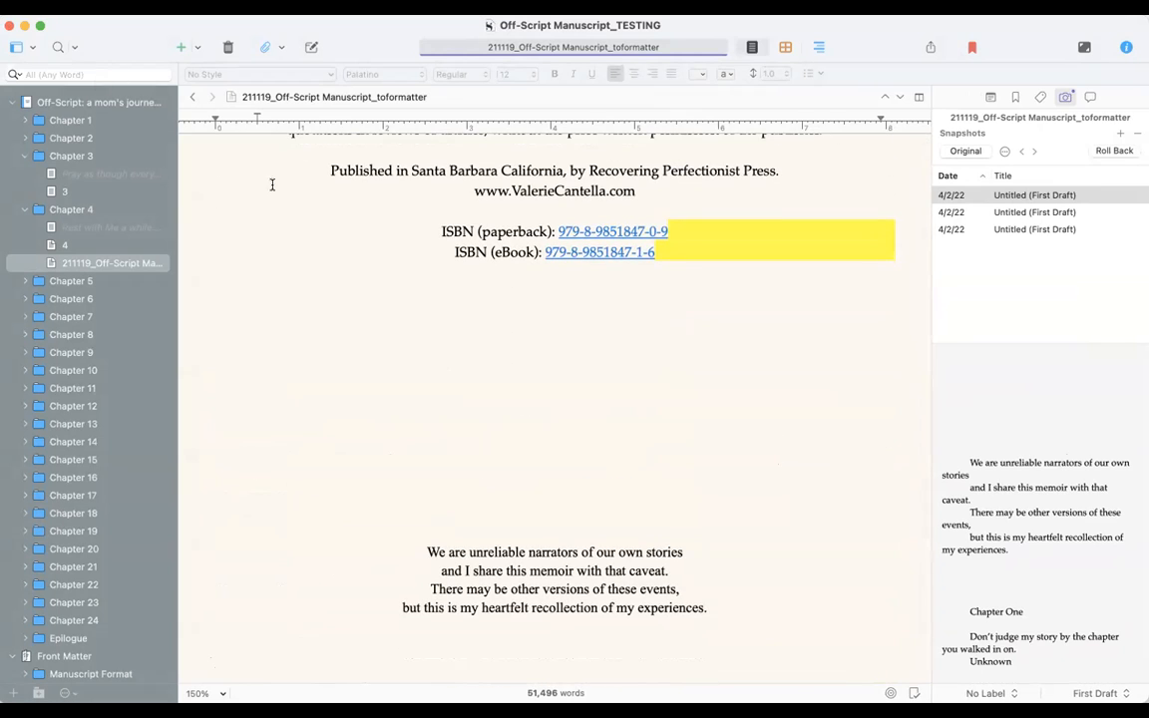
pyautogui.scroll(4, 234, 239)
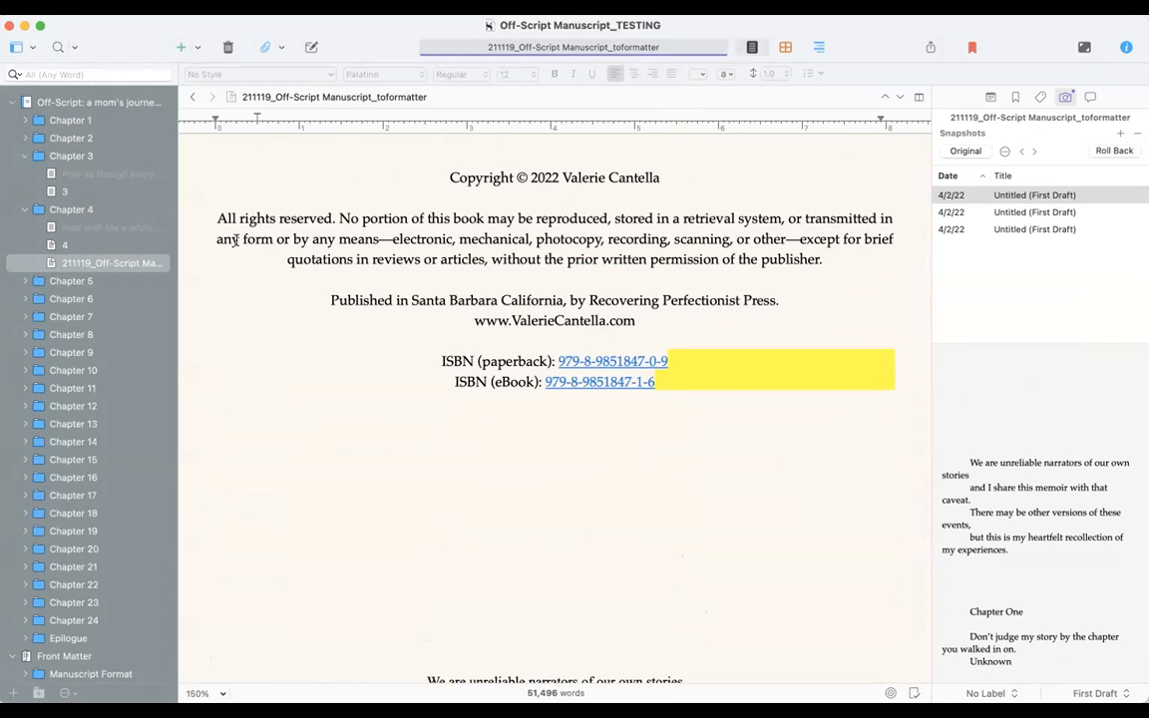
pyautogui.scroll(12, 234, 239)
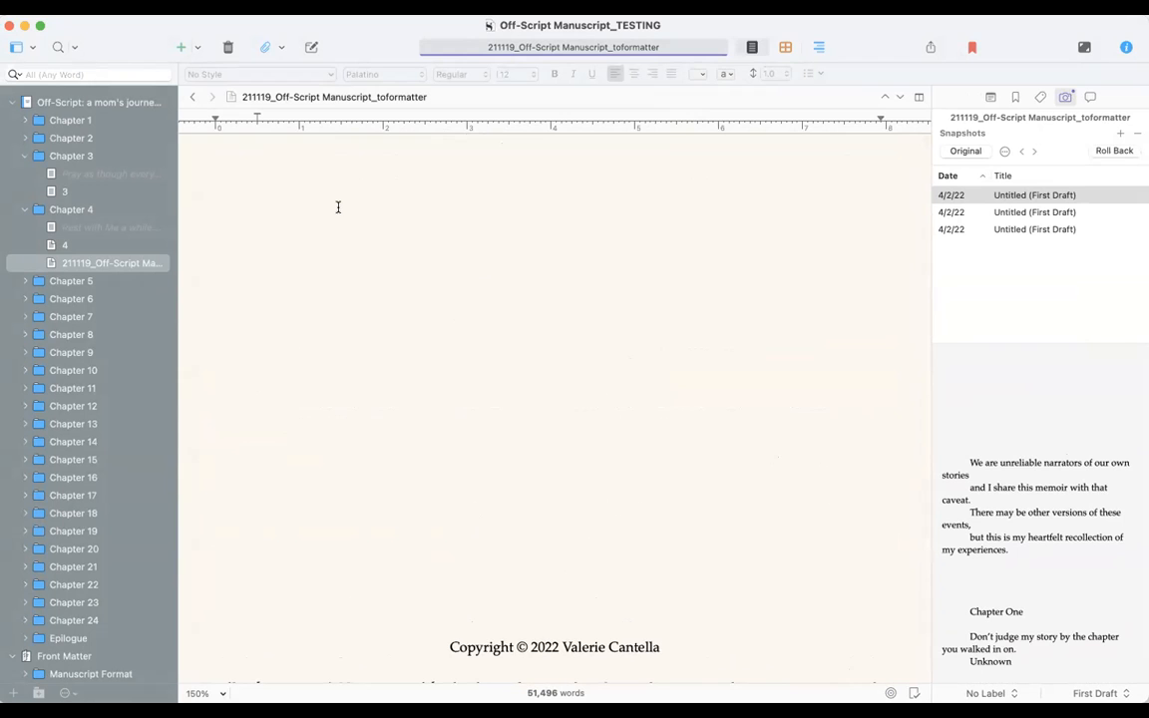
# Move the imported manuscript document to the Trash and collapse the Chapter 3 and Chapter 4 folders
pyautogui.rightClick(93, 264)
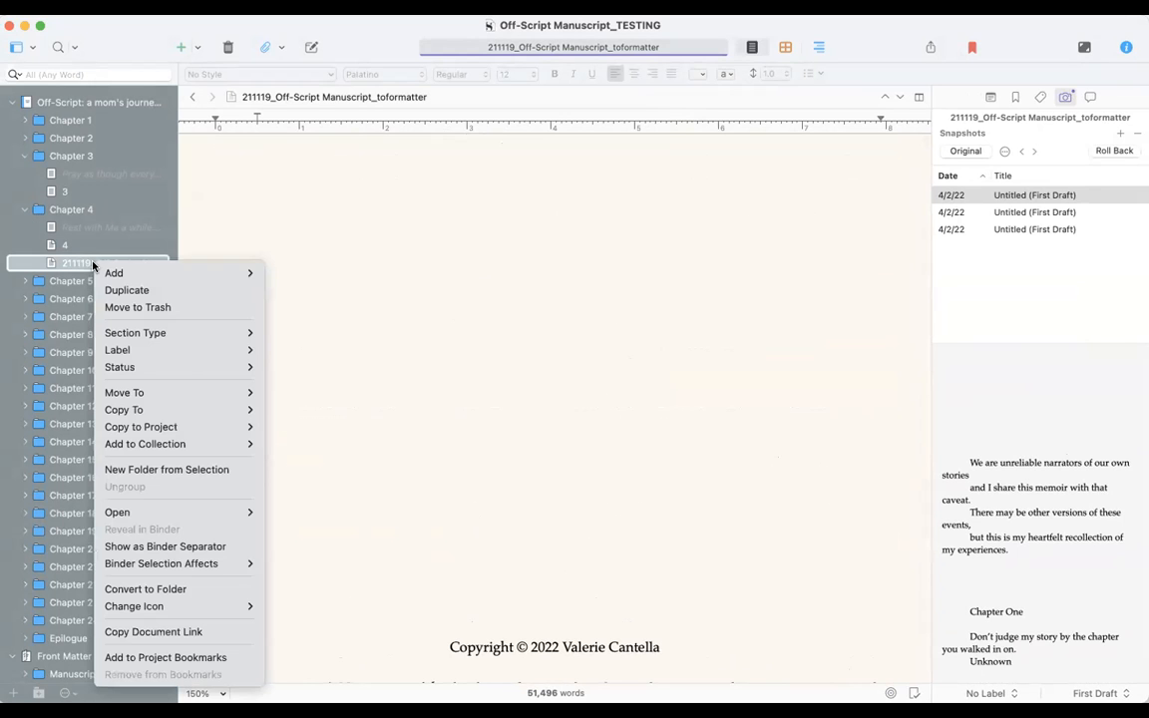
pyautogui.click(155, 308)
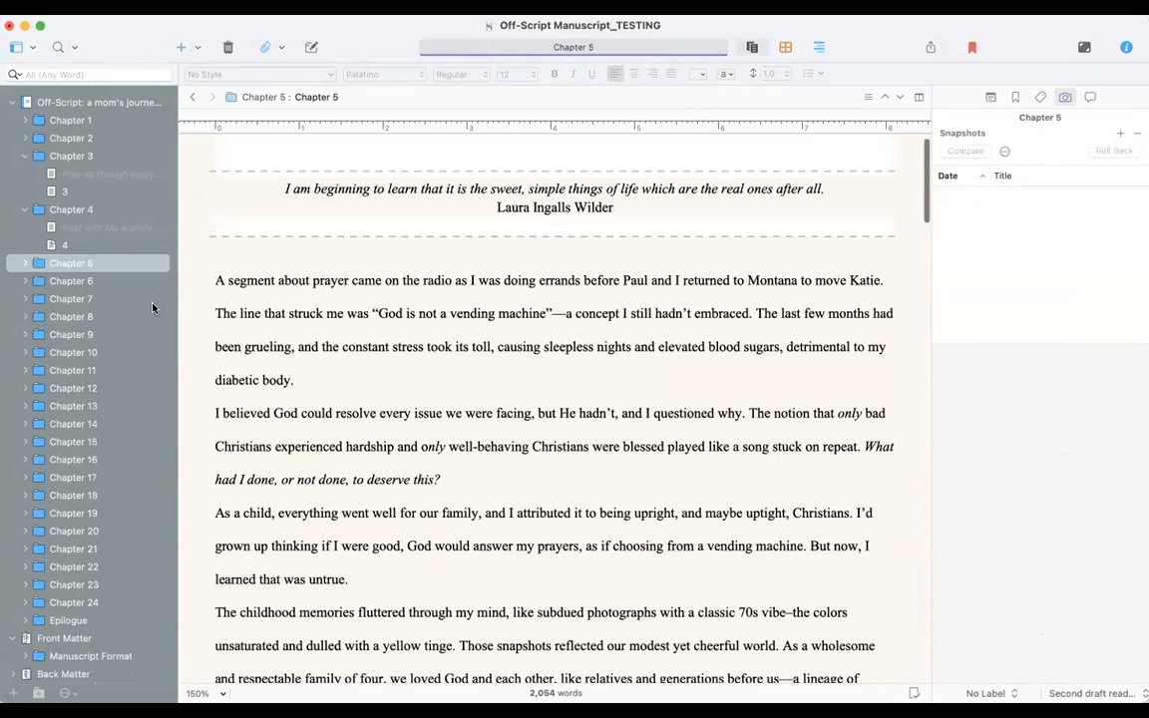
pyautogui.scroll(-2, 129, 309)
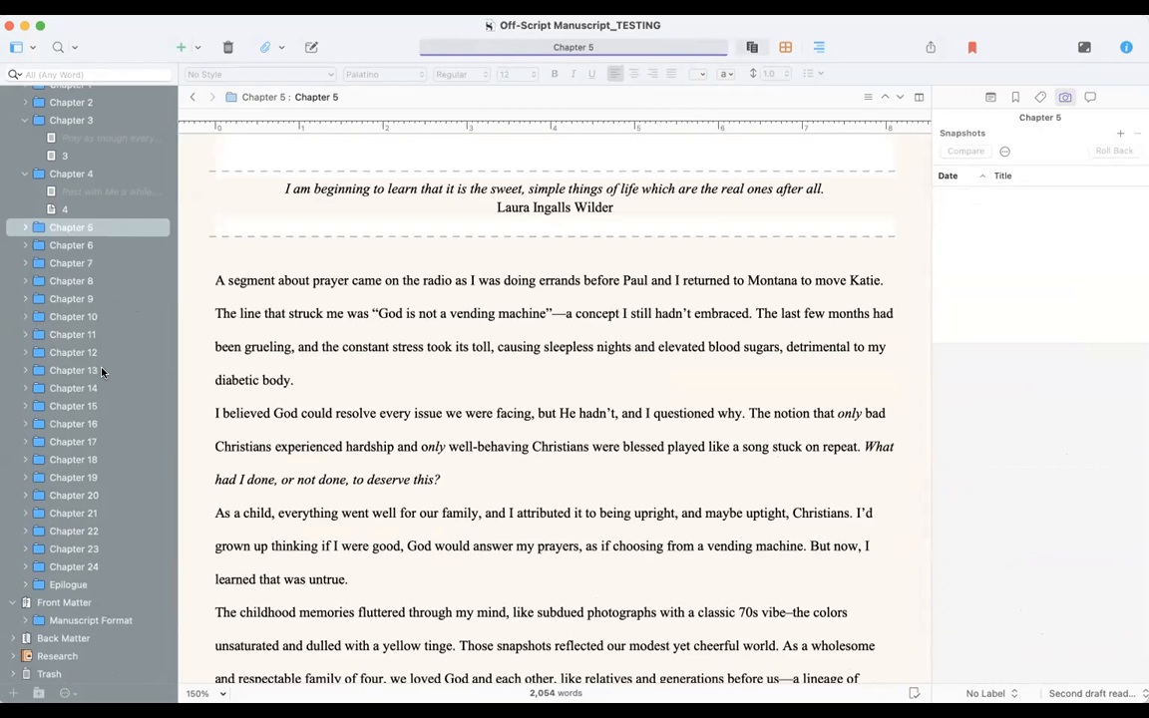
pyautogui.scroll(2, 103, 369)
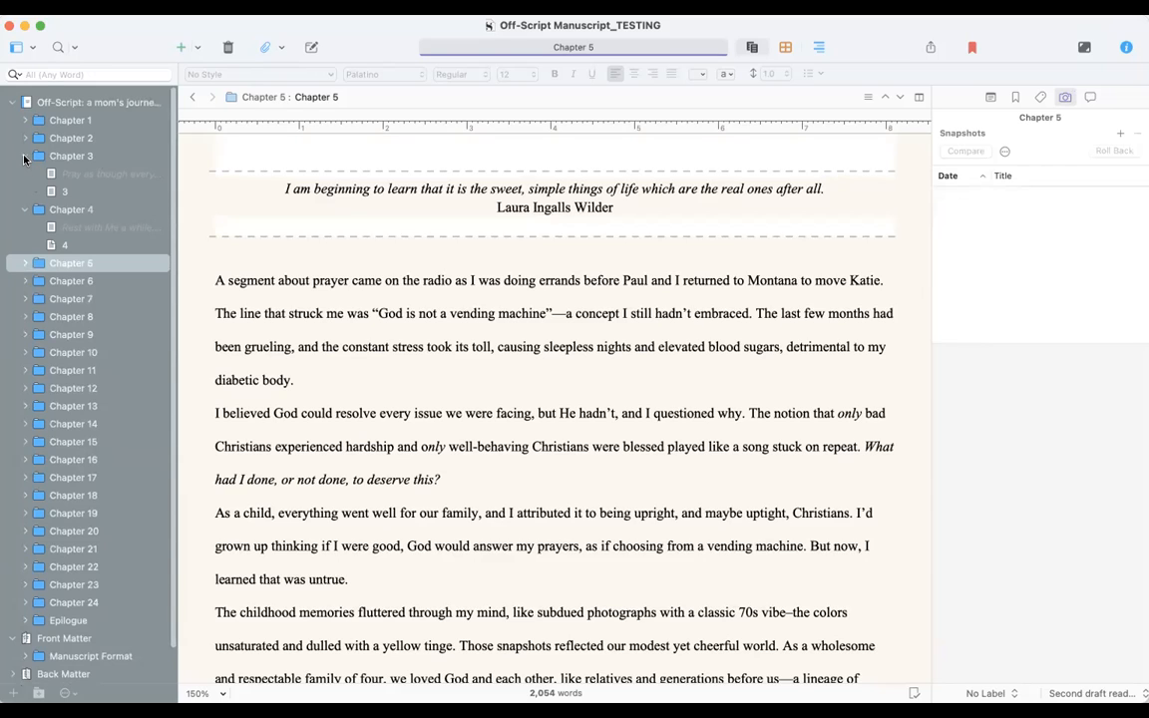
pyautogui.click(25, 158)
pyautogui.click(24, 173)
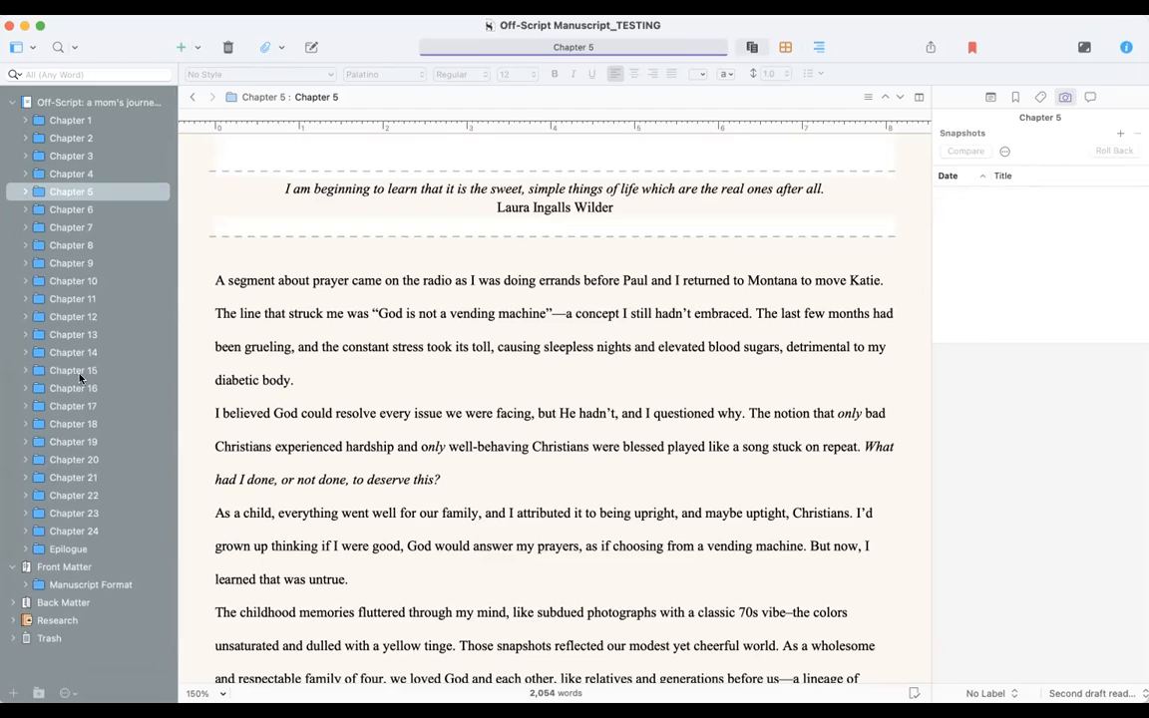
# Expand the Research folder in the binder and collapse the main manuscript folder with its chapters
pyautogui.click(13, 620)
pyautogui.scroll(-2, 117, 627)
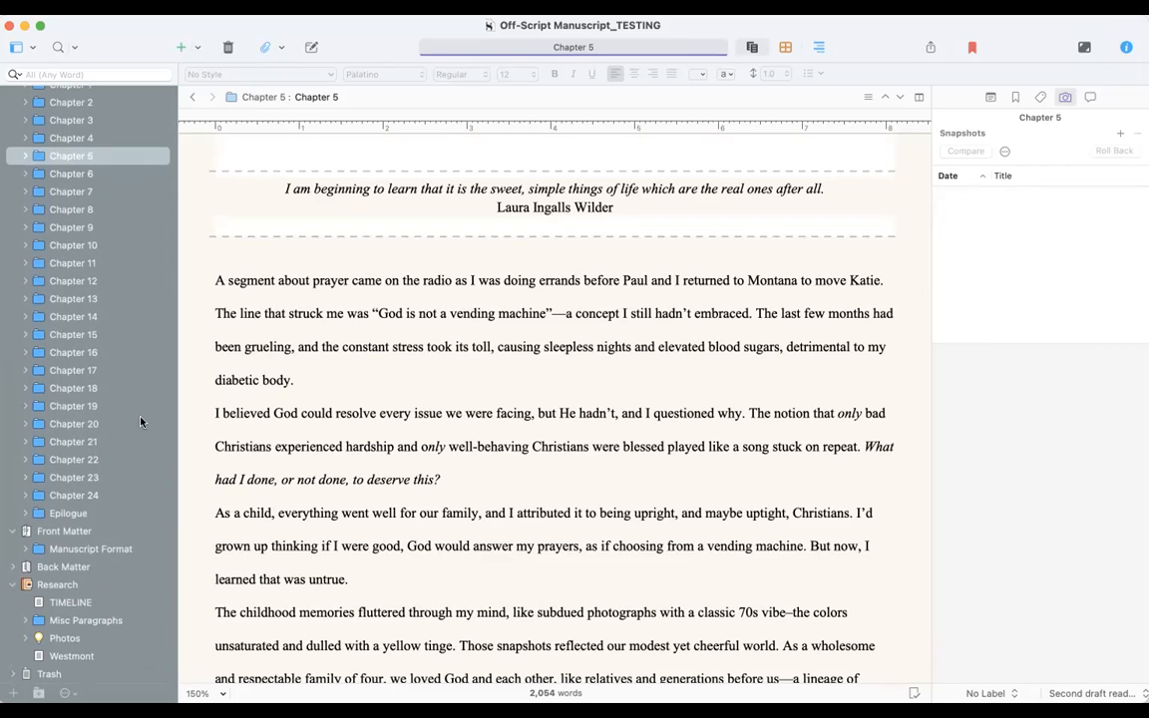
pyautogui.scroll(2, 128, 369)
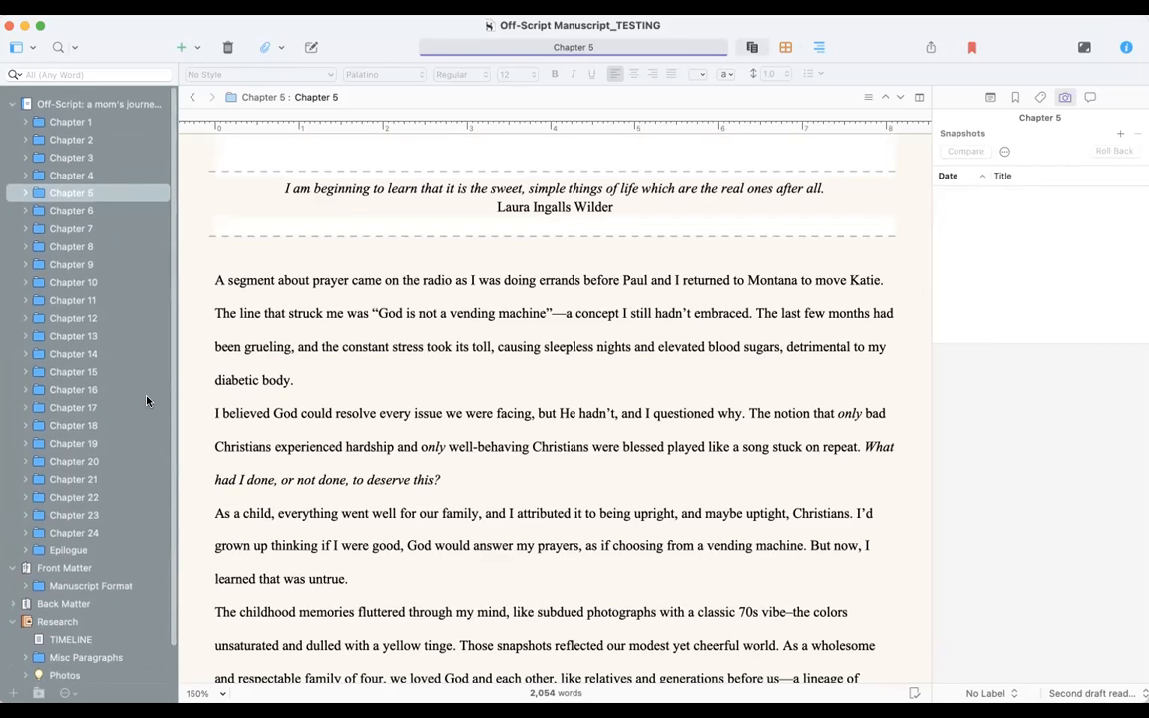
pyautogui.click(15, 102)
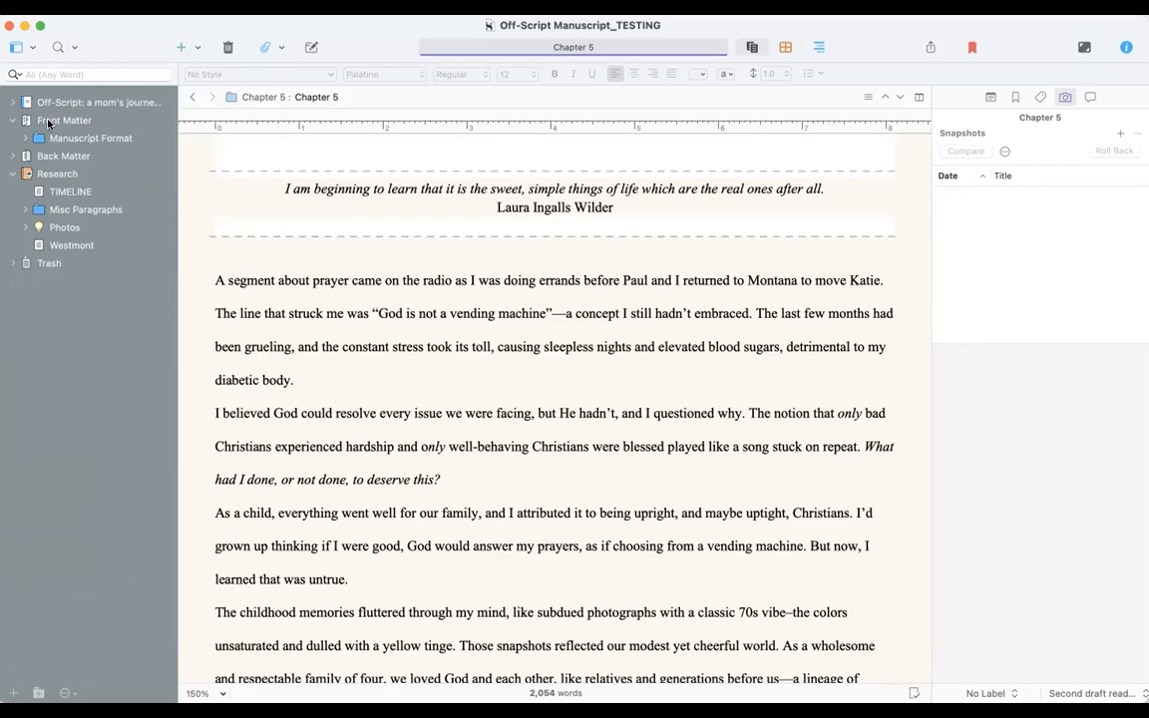
# Expand the Front Matter's Manuscript Format folder and review its Praise for, Title Page, Copyright and Dedication documents
pyautogui.click(47, 121)
pyautogui.click(13, 121)
pyautogui.click(13, 121)
pyautogui.click(25, 138)
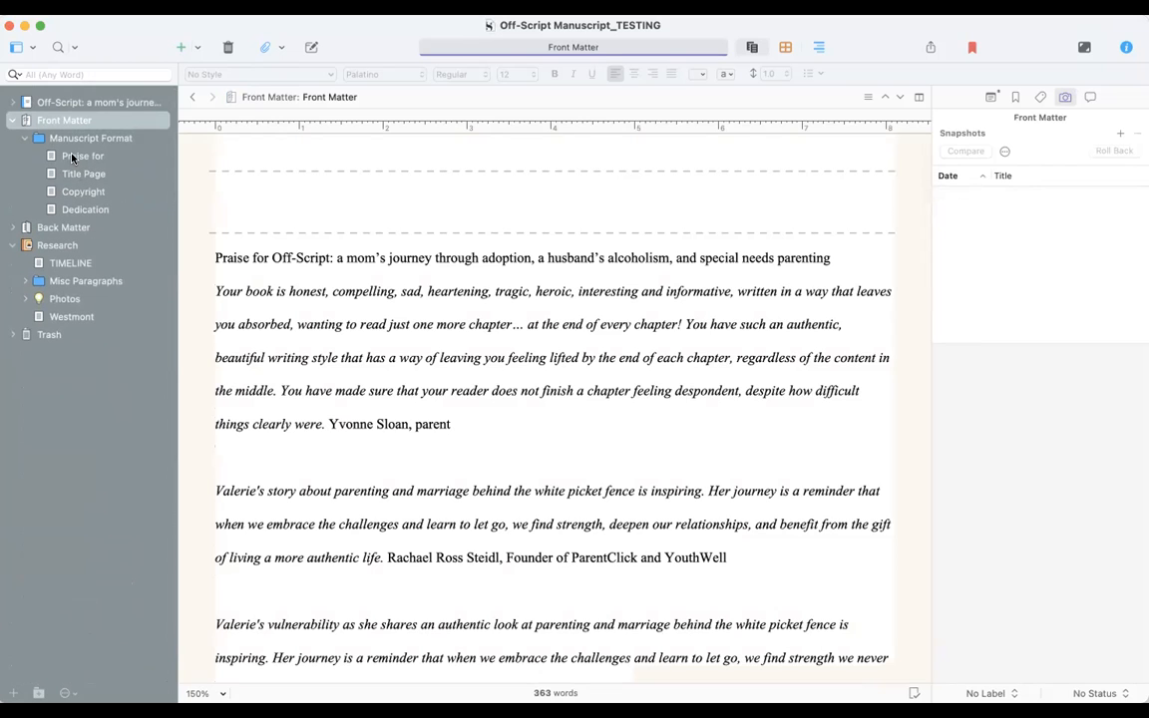
pyautogui.click(71, 157)
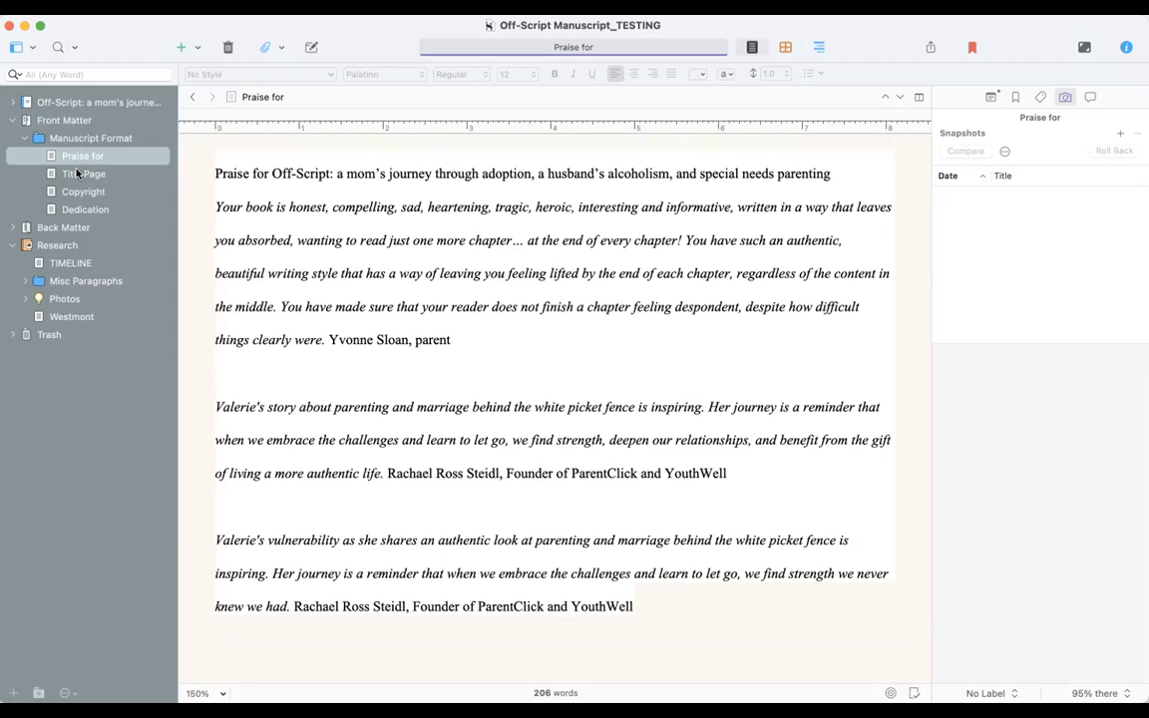
pyautogui.click(77, 175)
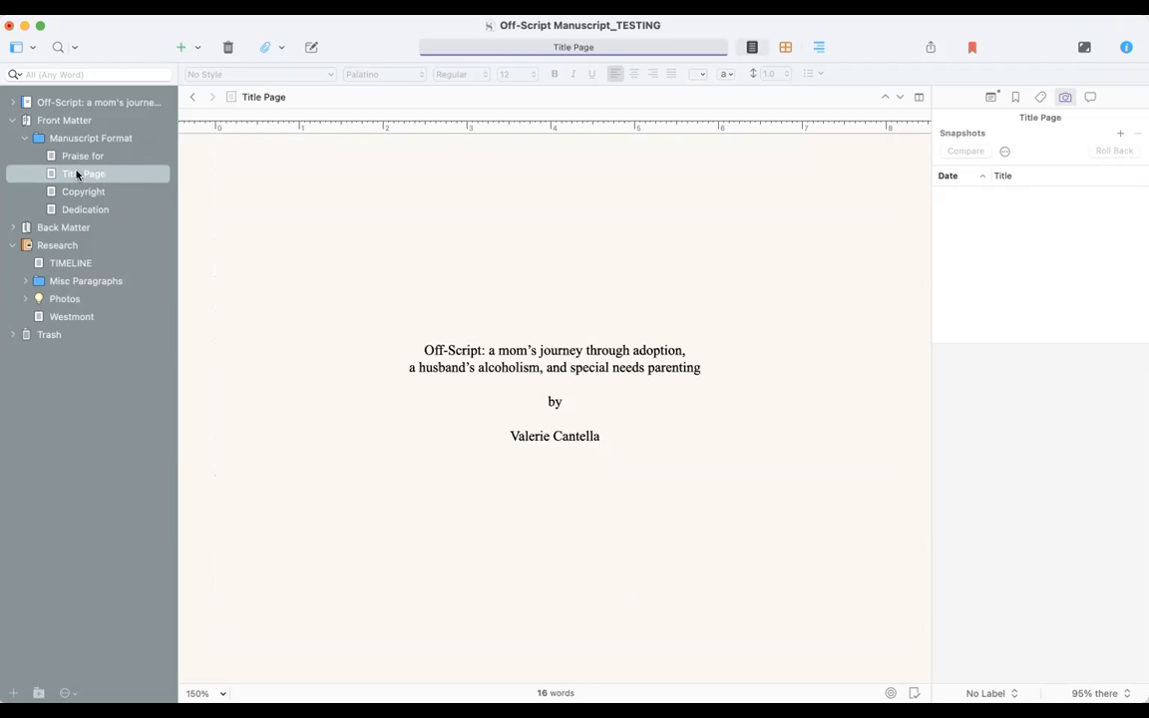
pyautogui.click(84, 194)
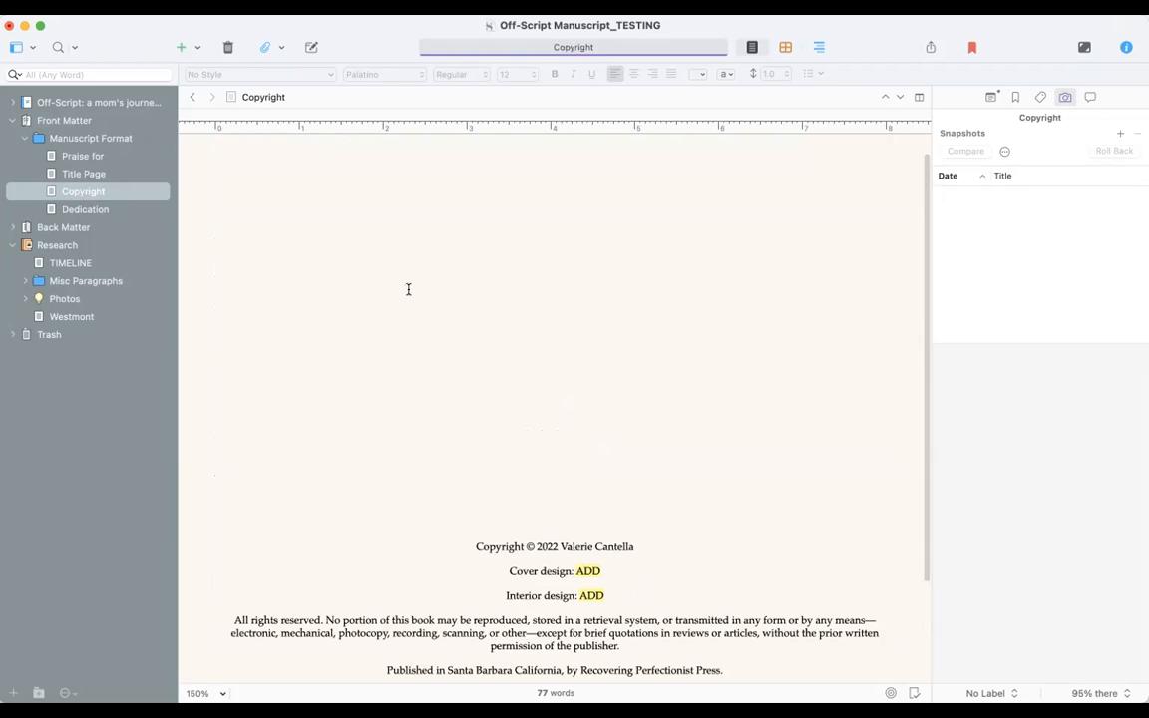
pyautogui.scroll(-3, 410, 287)
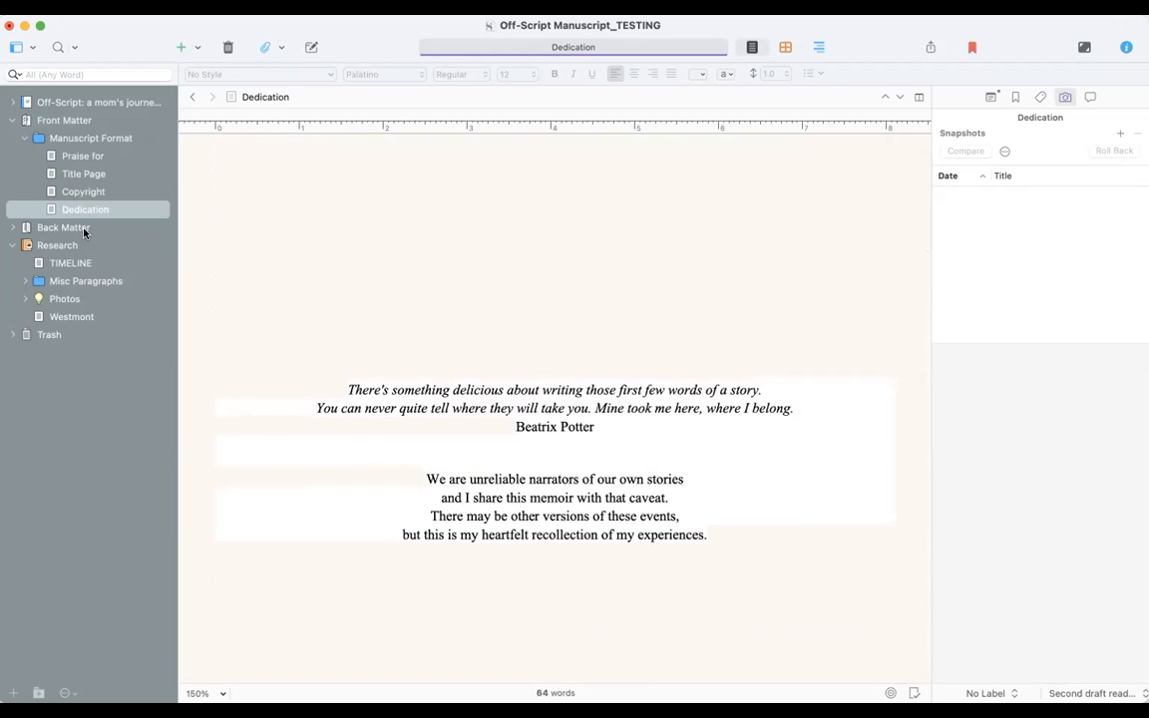
# Expand the Back Matter's Manuscript Format folder and look through the Acknowledgements and End notes documents
pyautogui.click(12, 229)
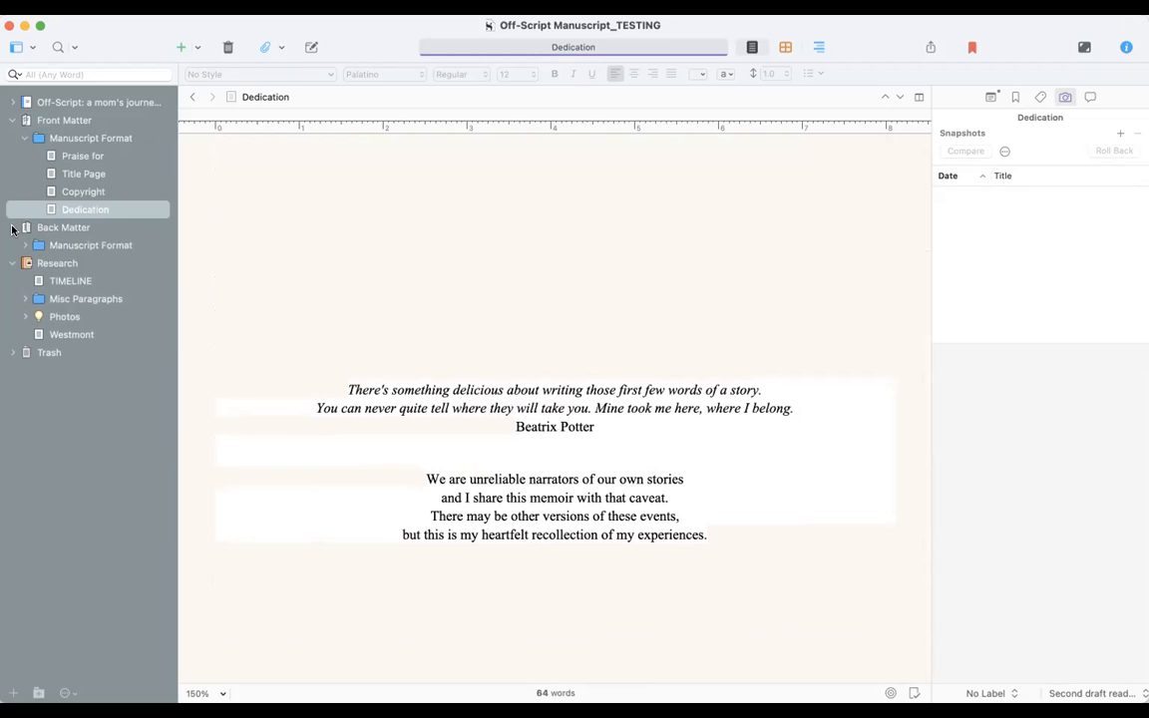
pyautogui.click(26, 247)
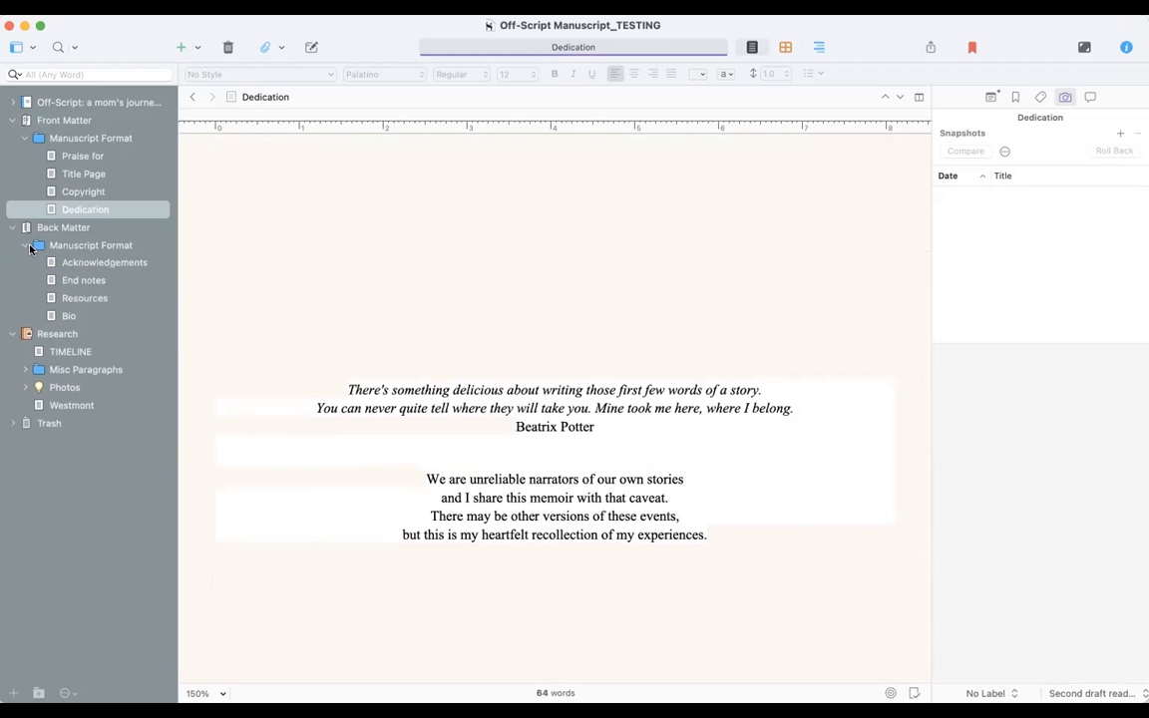
pyautogui.click(79, 263)
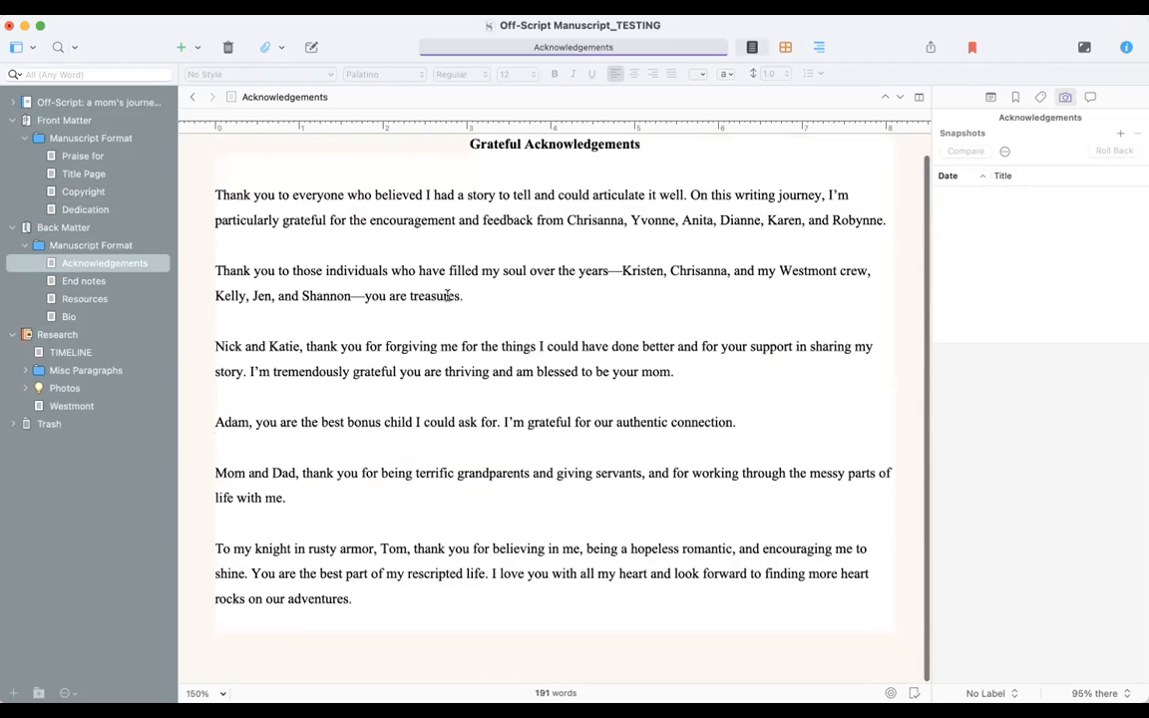
pyautogui.click(64, 284)
pyautogui.scroll(-2, 326, 313)
pyautogui.scroll(5, 326, 315)
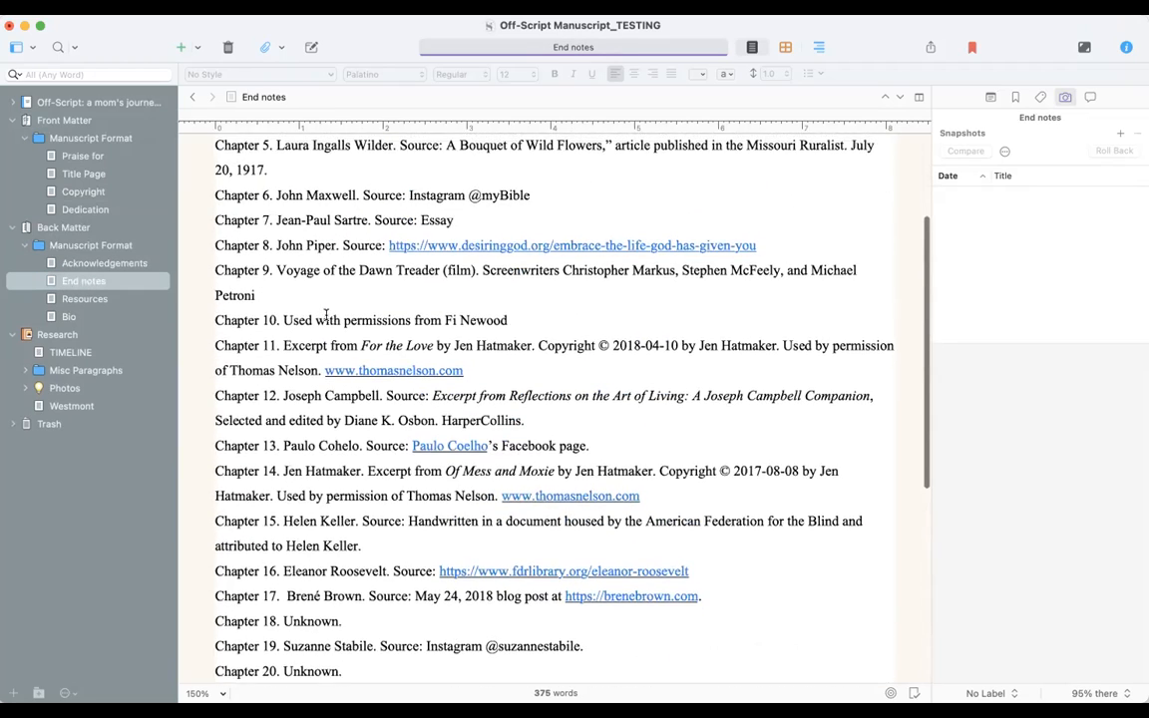
# Read through the Resources and Bio documents in the Back Matter and collapse their Manuscript Format folder
pyautogui.click(89, 303)
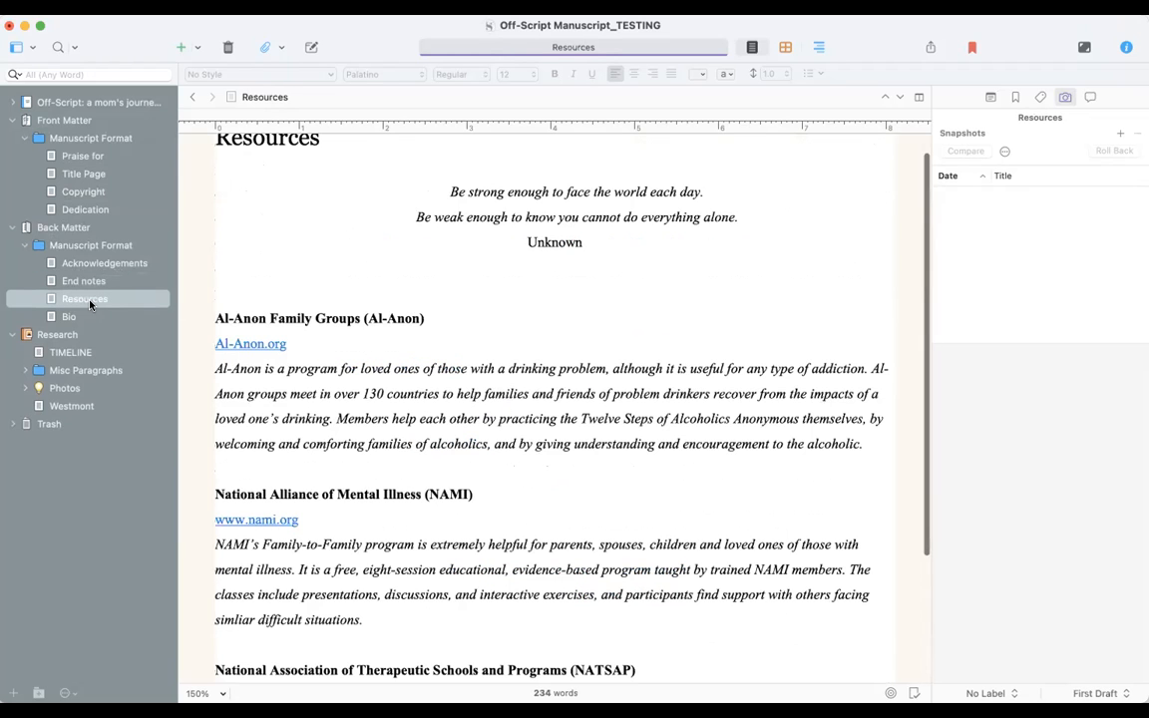
pyautogui.scroll(-2, 676, 349)
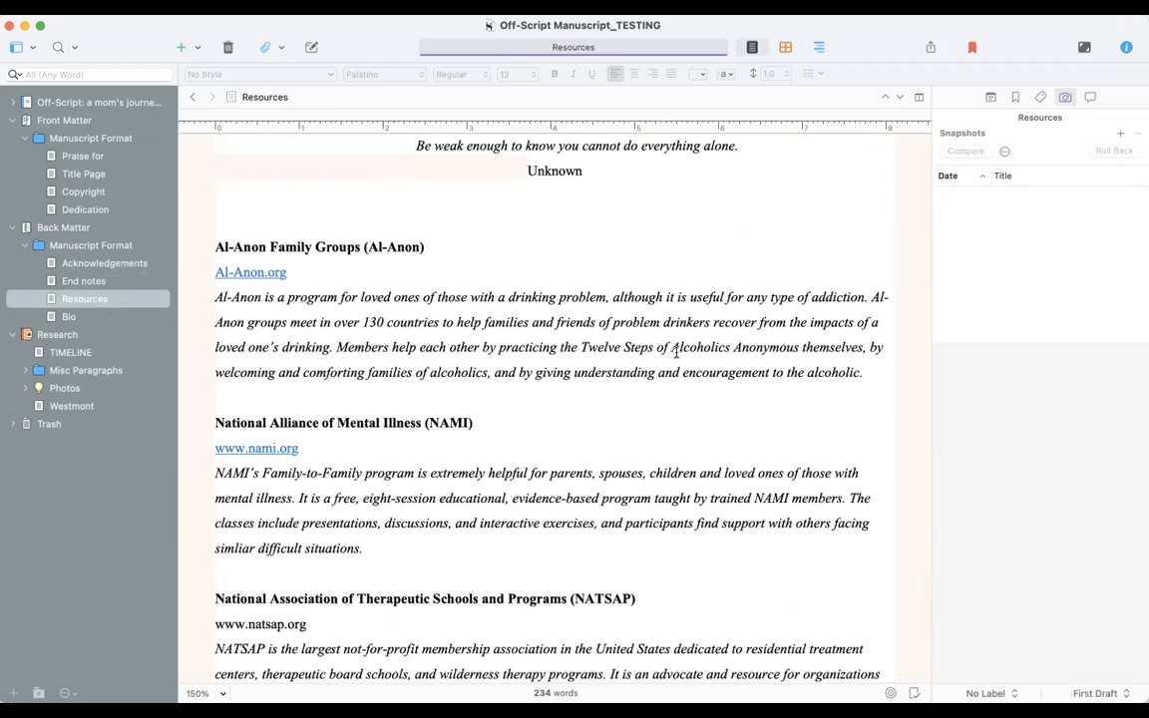
pyautogui.scroll(-1, 675, 349)
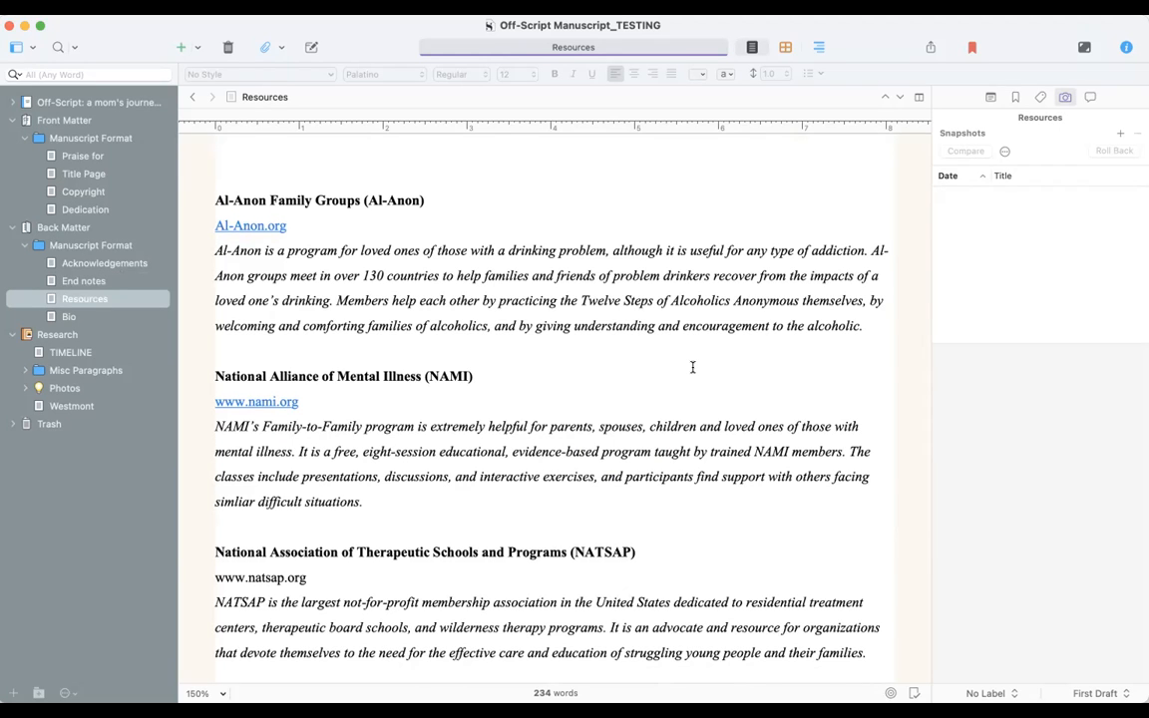
pyautogui.scroll(-1, 692, 367)
pyautogui.scroll(-1, 693, 367)
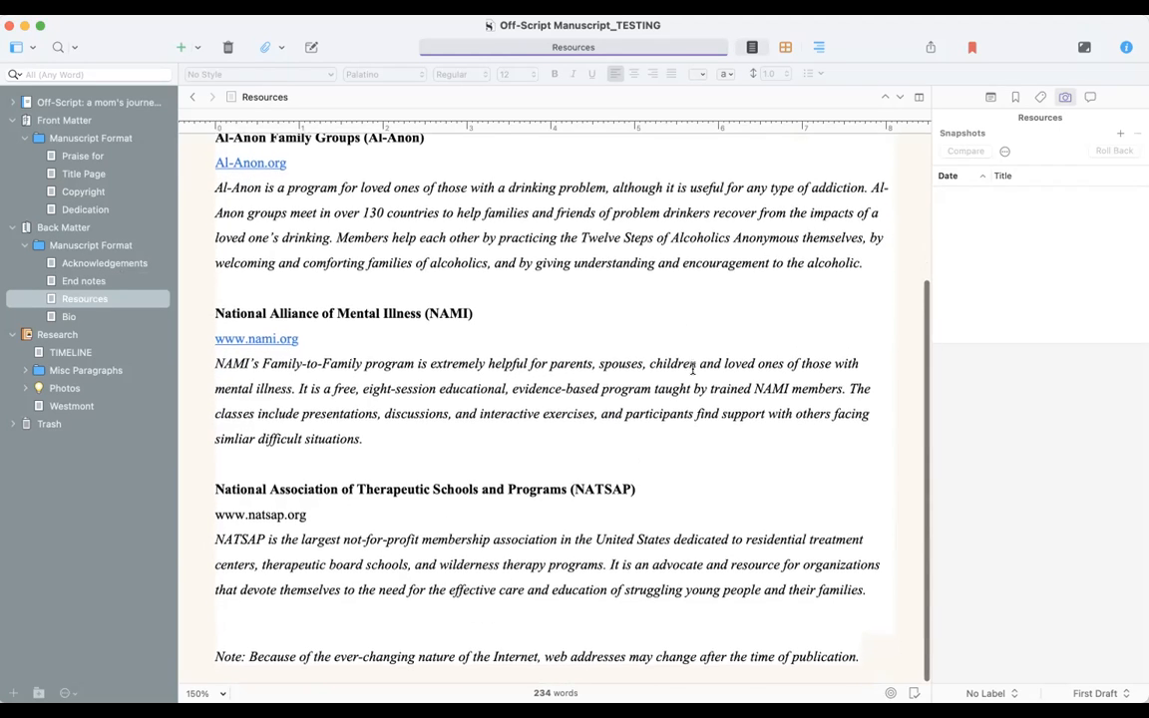
pyautogui.click(69, 317)
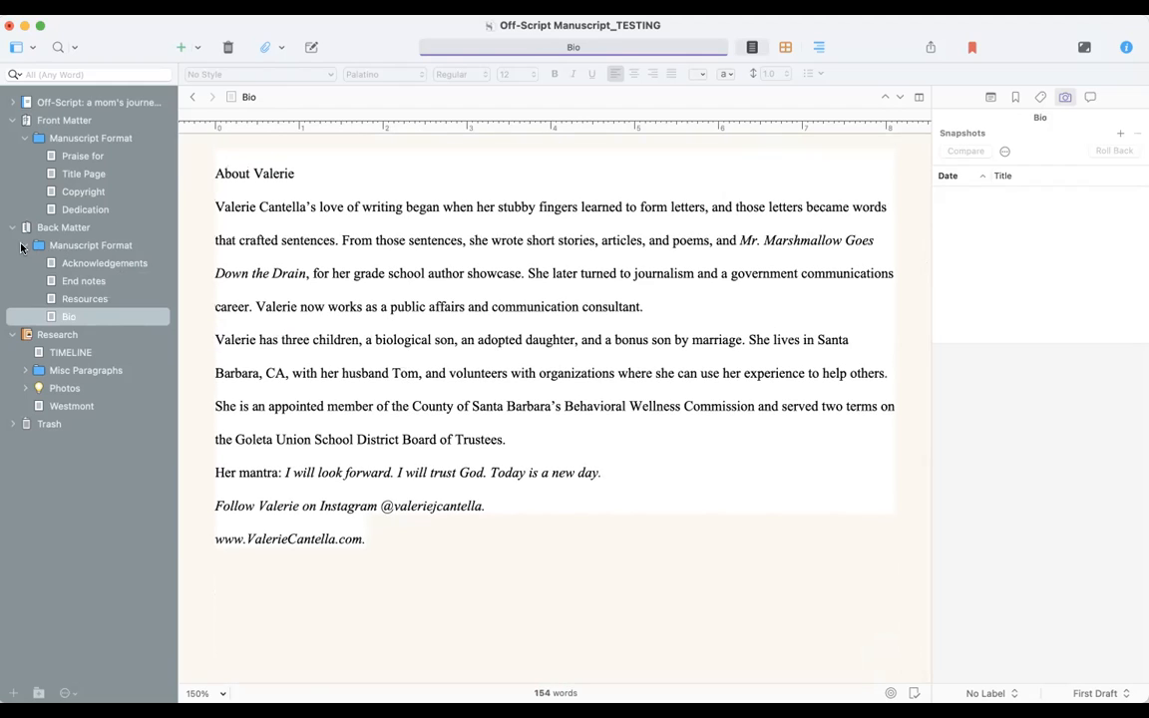
pyautogui.click(25, 245)
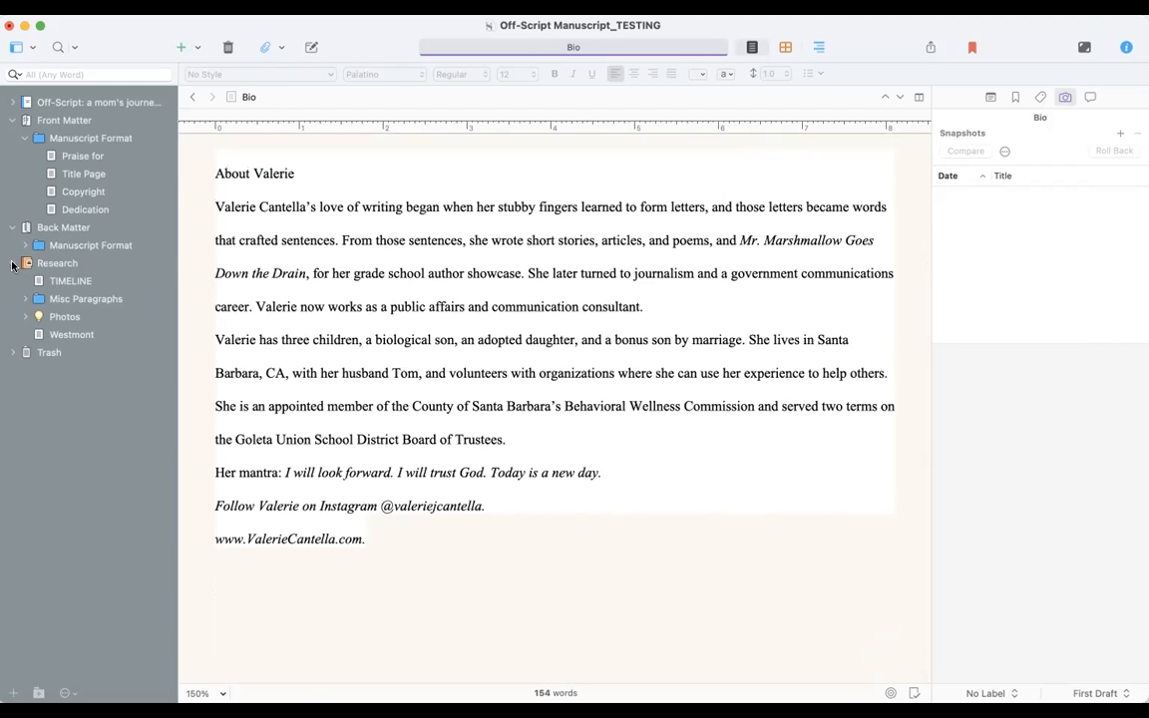
# Expand the Misc Paragraphs folder under Research and read through the TIMELINE document
pyautogui.click(14, 263)
pyautogui.click(14, 263)
pyautogui.click(26, 301)
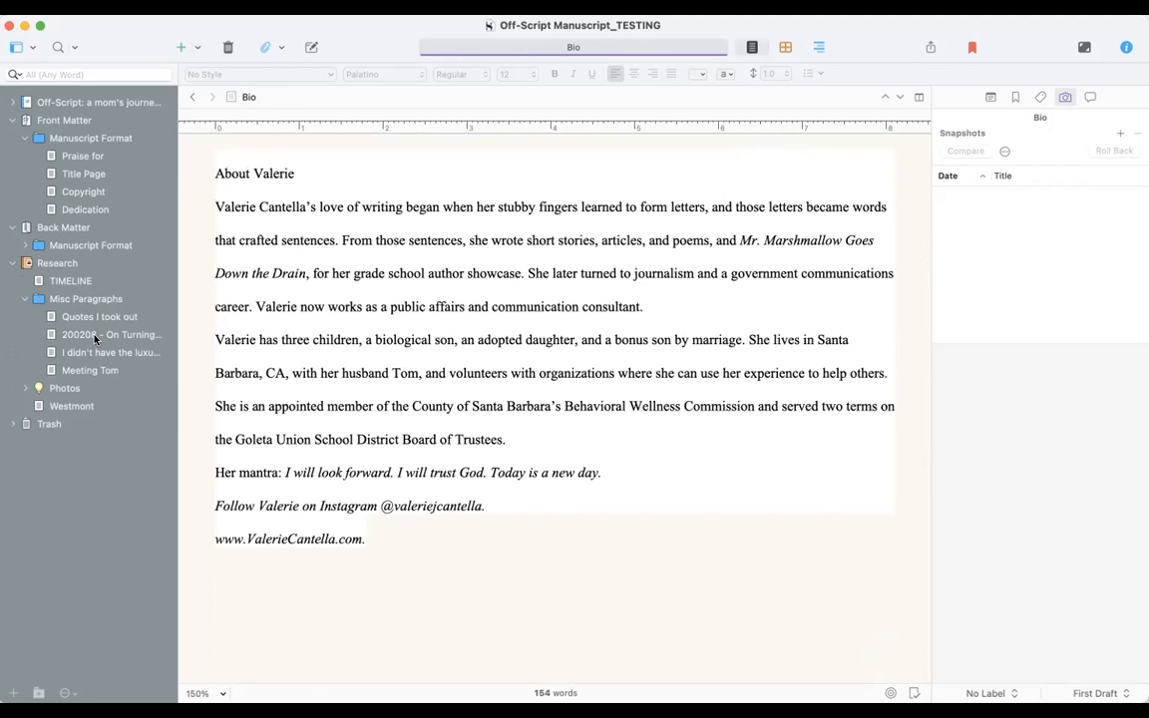
pyautogui.click(66, 281)
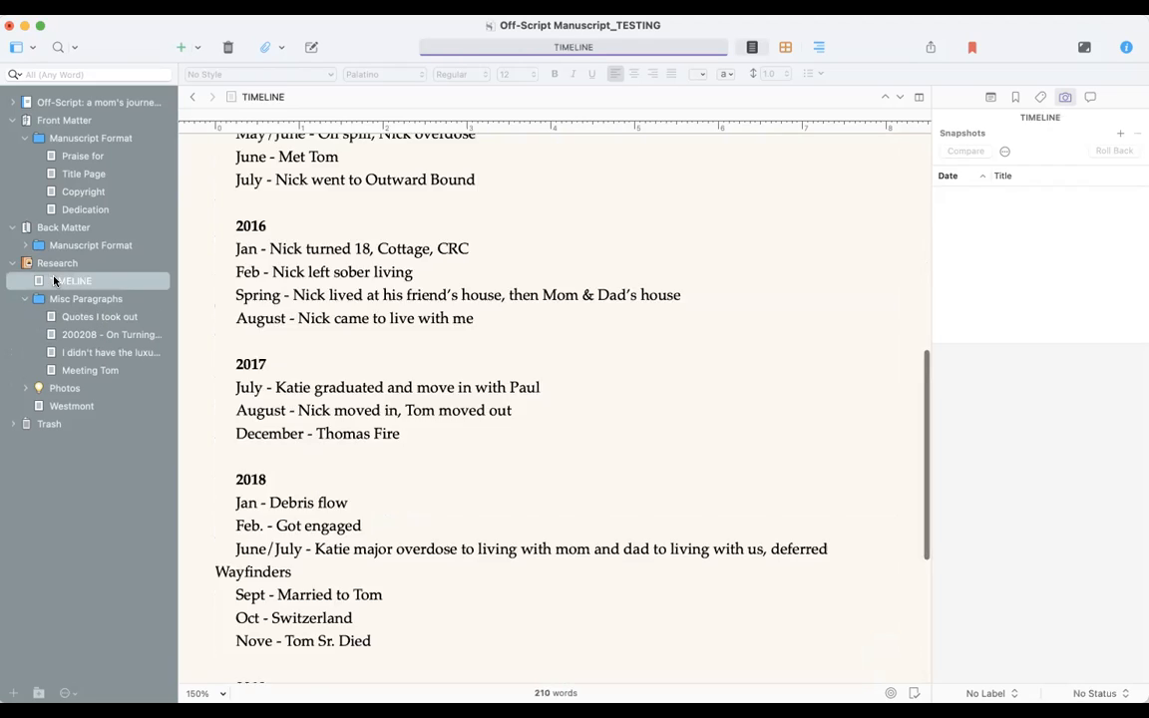
pyautogui.scroll(10, 370, 279)
pyautogui.scroll(-3, 373, 286)
pyautogui.scroll(-5, 374, 288)
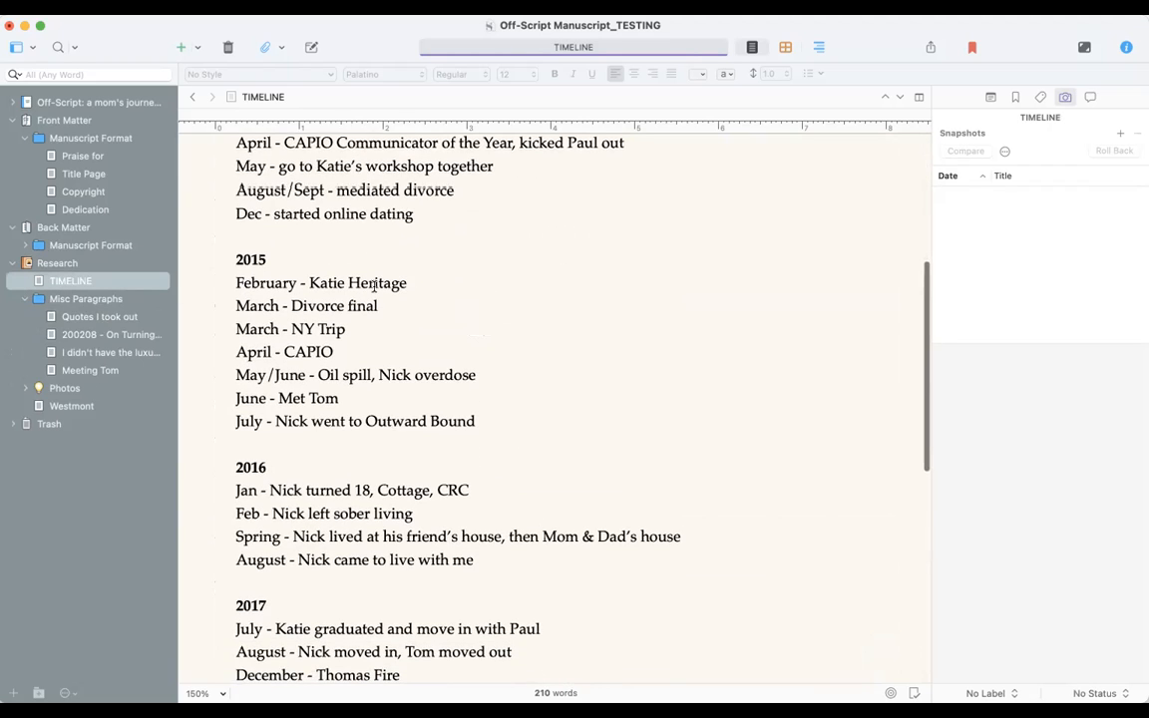
pyautogui.scroll(-3, 374, 287)
pyautogui.scroll(-6, 374, 287)
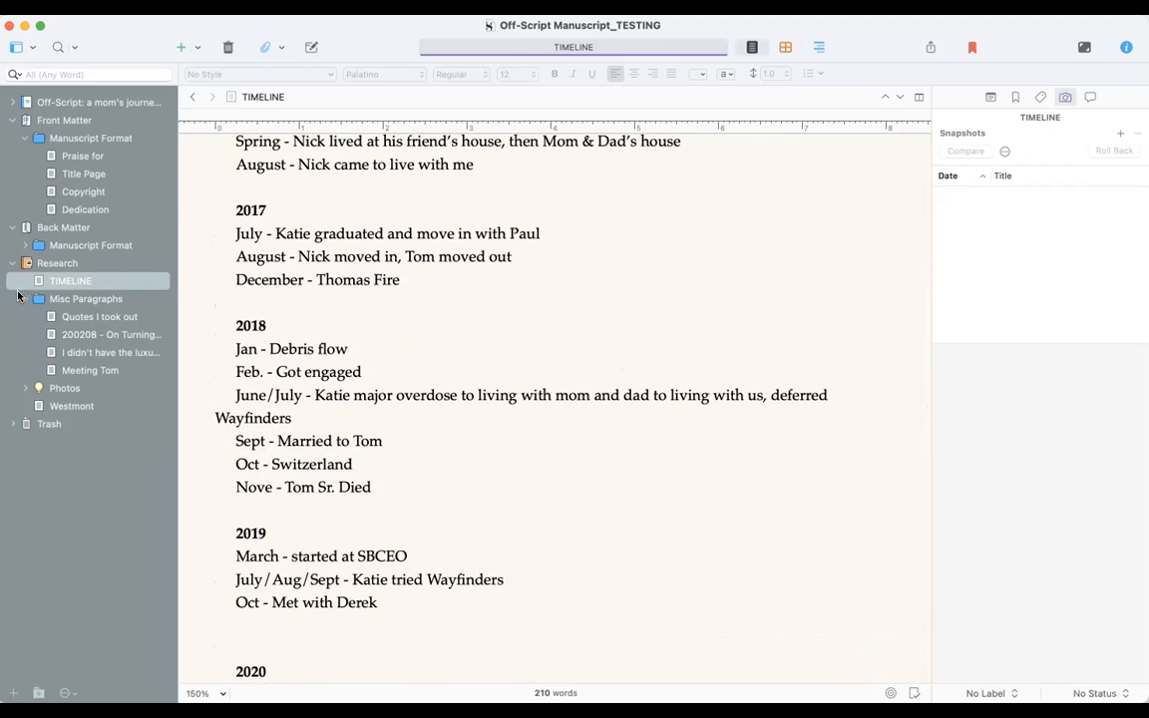
# View the Photos folder under Research, and collapse the Misc Paragraphs and Research folders
pyautogui.click(60, 388)
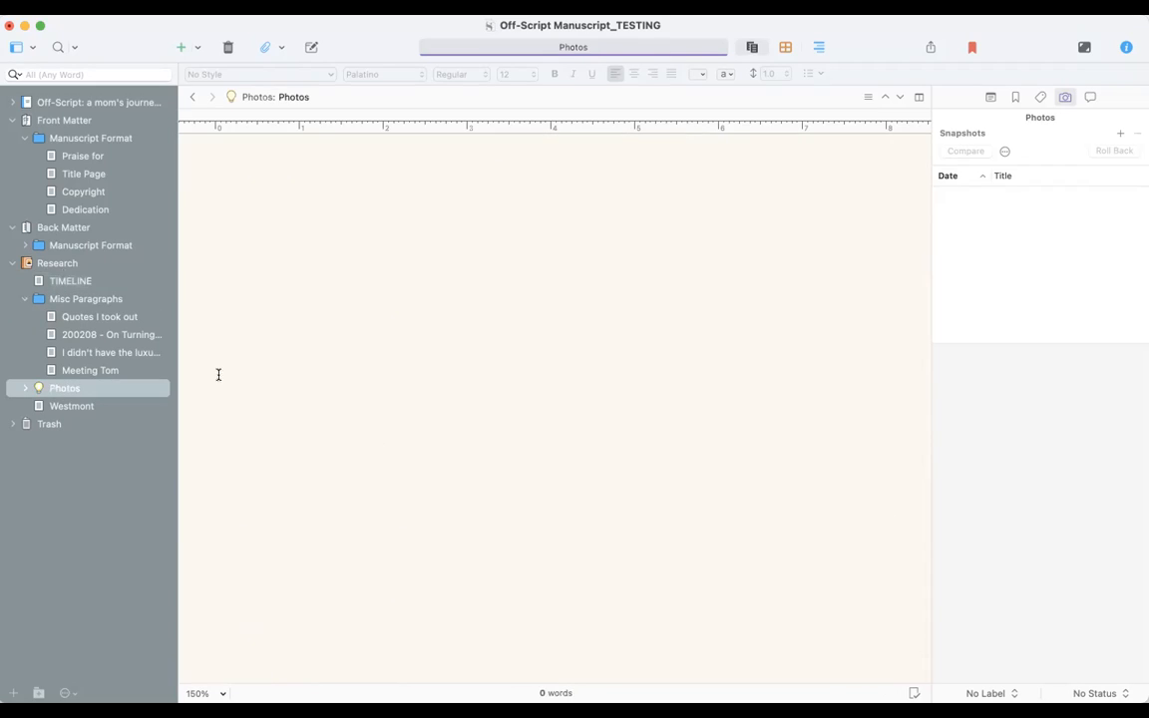
pyautogui.click(26, 387)
pyautogui.click(25, 298)
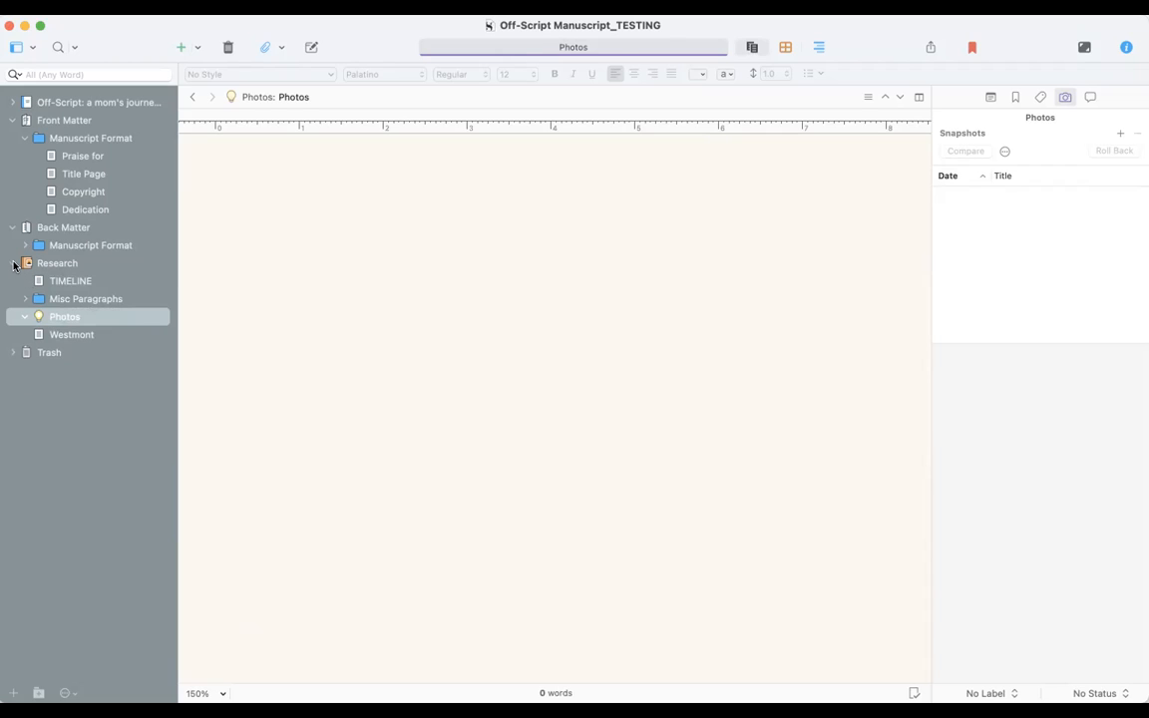
pyautogui.click(14, 264)
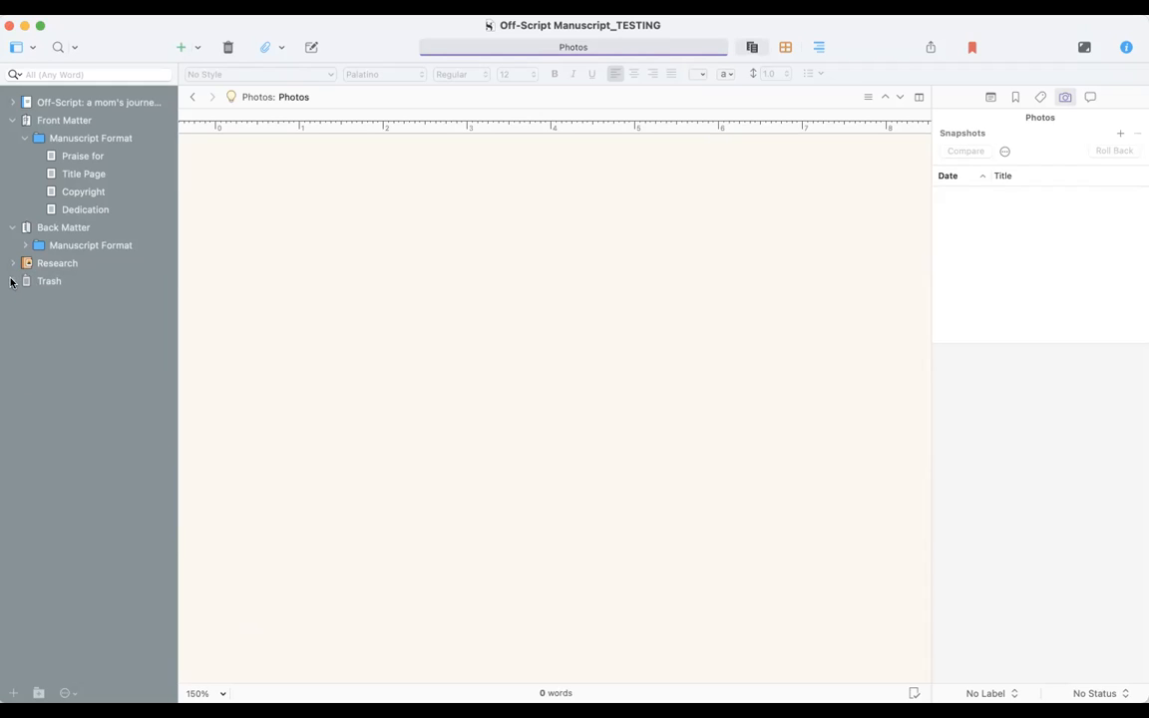
# Expand the Trash to look through its discarded documents, and collapse the Front Matter and Trash folders
pyautogui.click(12, 282)
pyautogui.scroll(-10, 95, 314)
pyautogui.scroll(10, 96, 318)
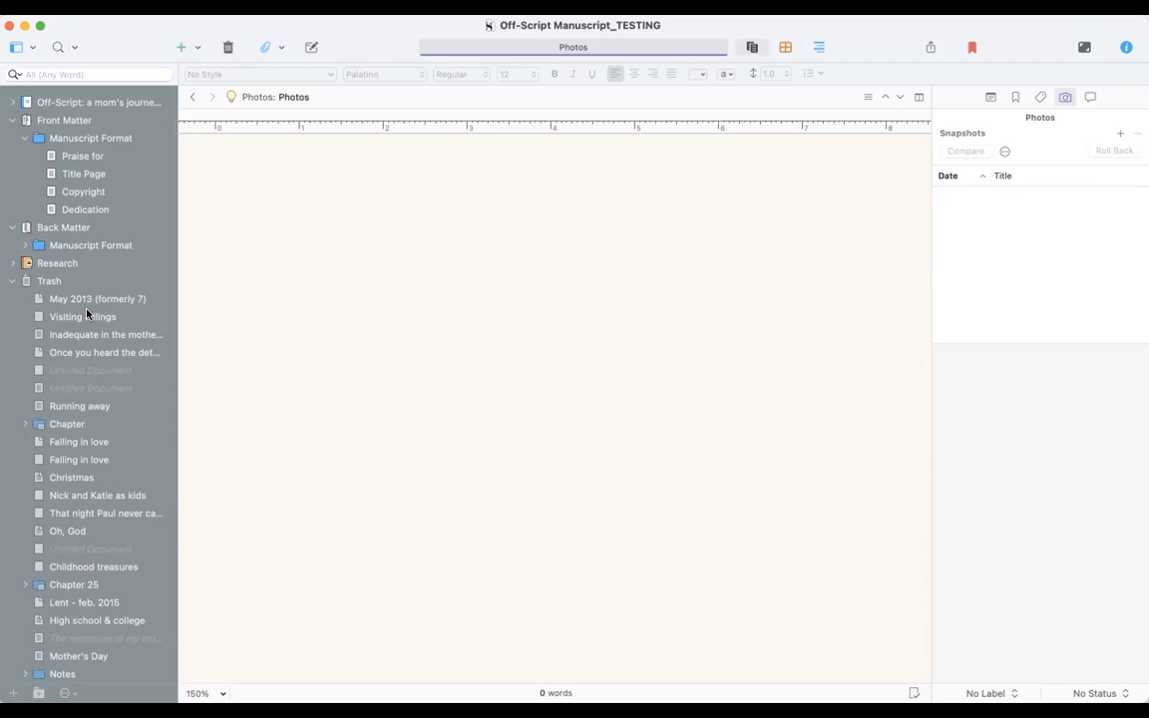
pyautogui.scroll(-10, 94, 341)
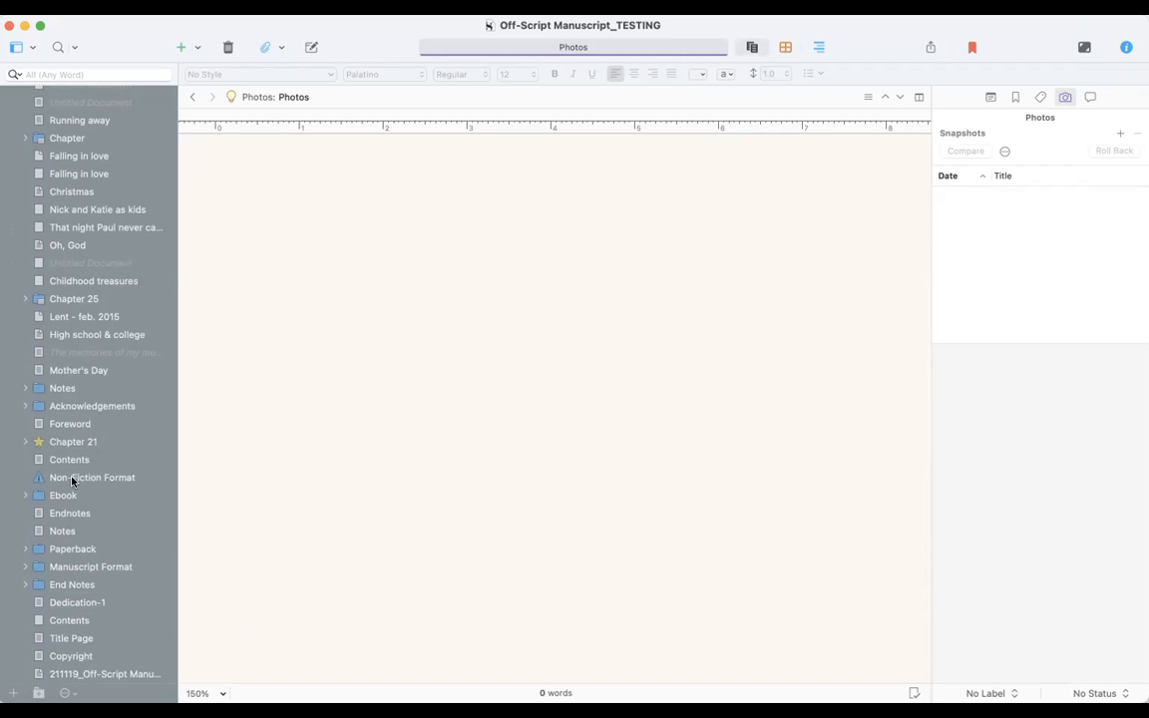
pyautogui.scroll(10, 58, 490)
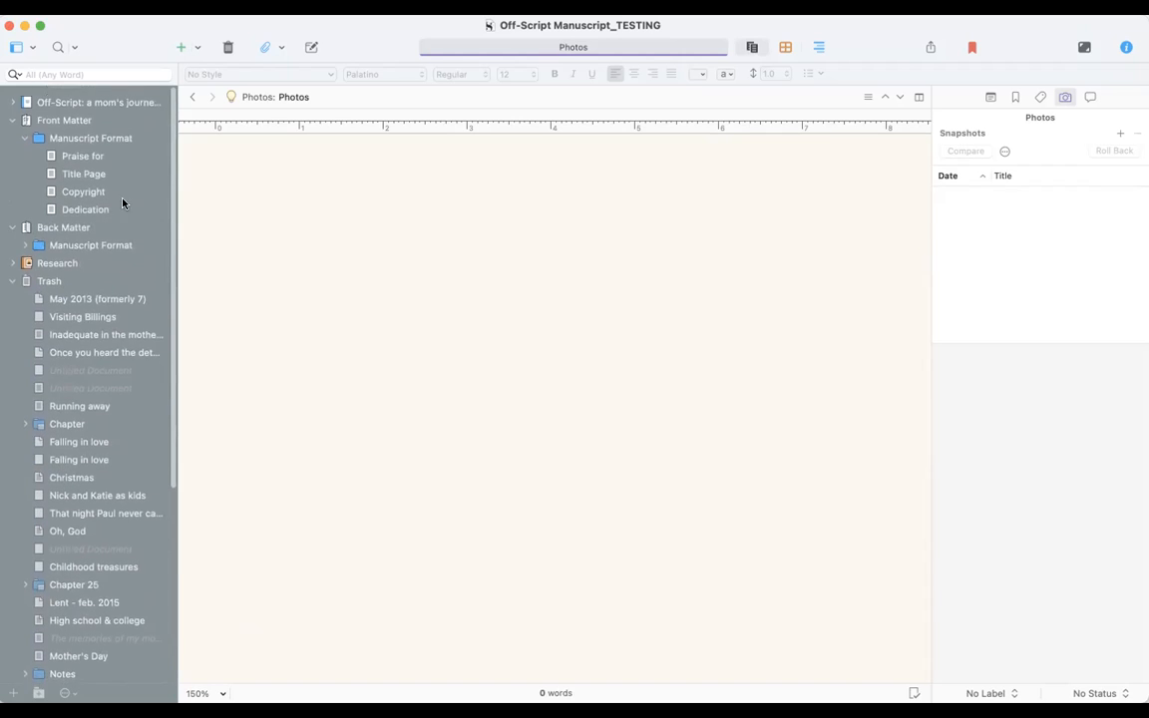
pyautogui.click(13, 120)
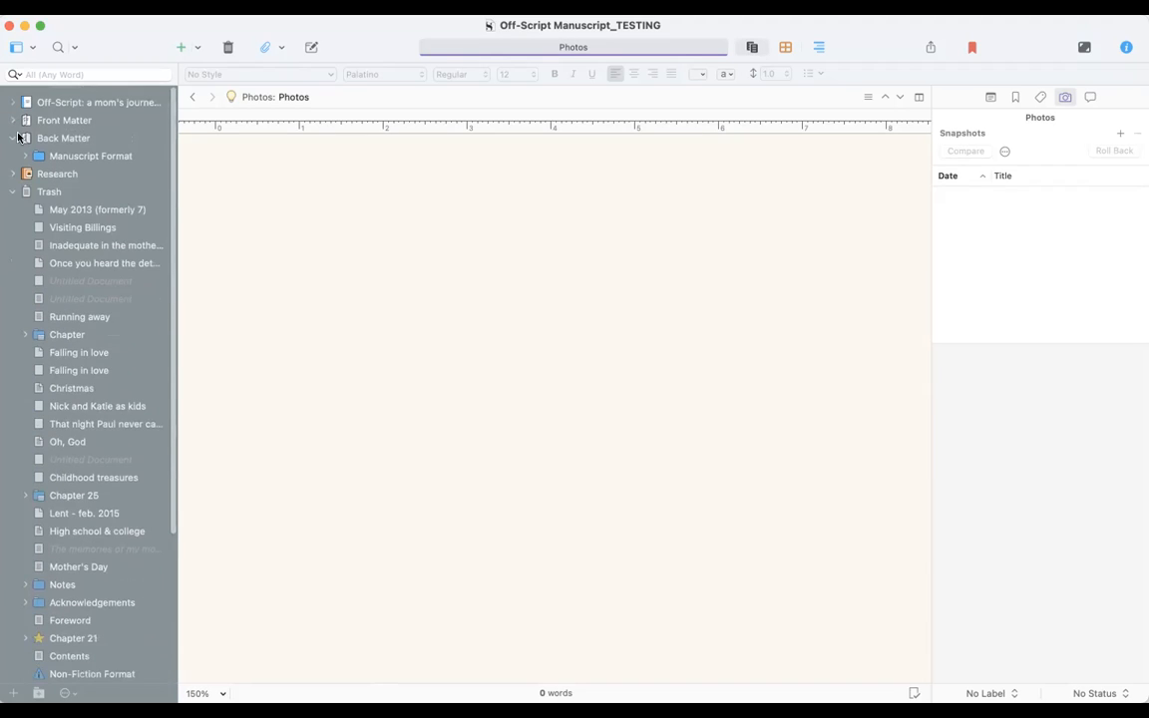
pyautogui.click(13, 192)
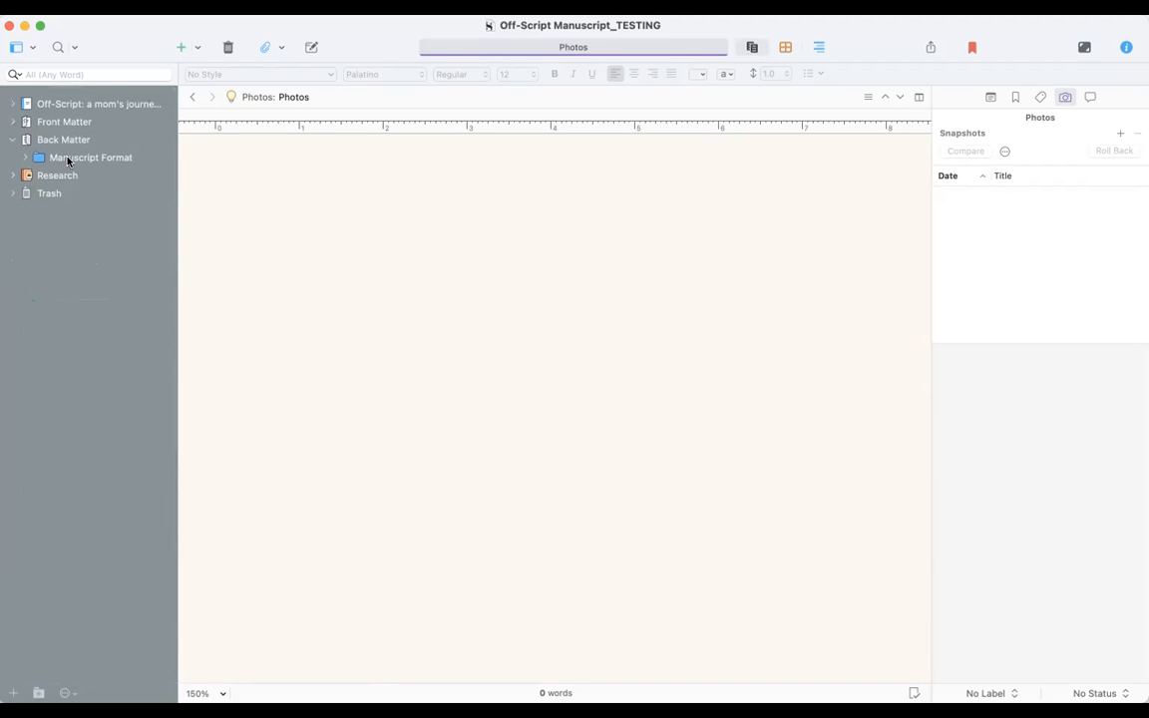
# Expand the main manuscript folder to list its chapters and select the Chapter 1 folder
pyautogui.click(82, 103)
pyautogui.click(752, 47)
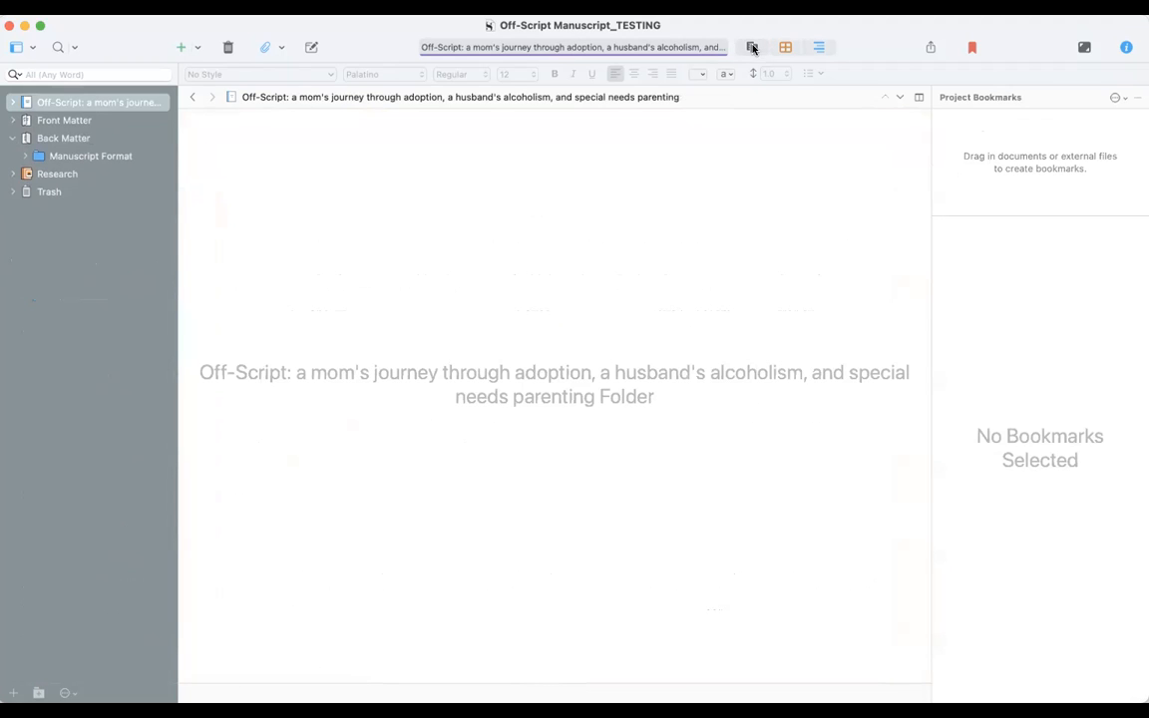
pyautogui.click(13, 102)
pyautogui.click(50, 121)
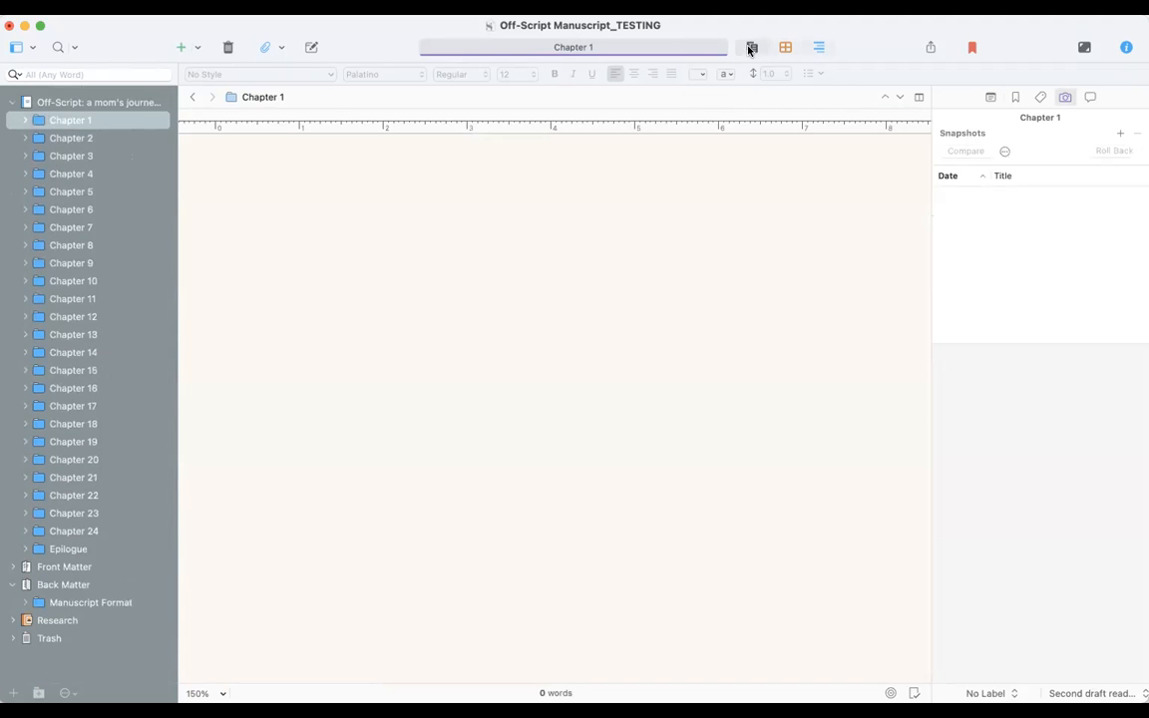
# View Chapter 1's subdocuments as scrivenings, on the corkboard and in the outliner
pyautogui.click(752, 47)
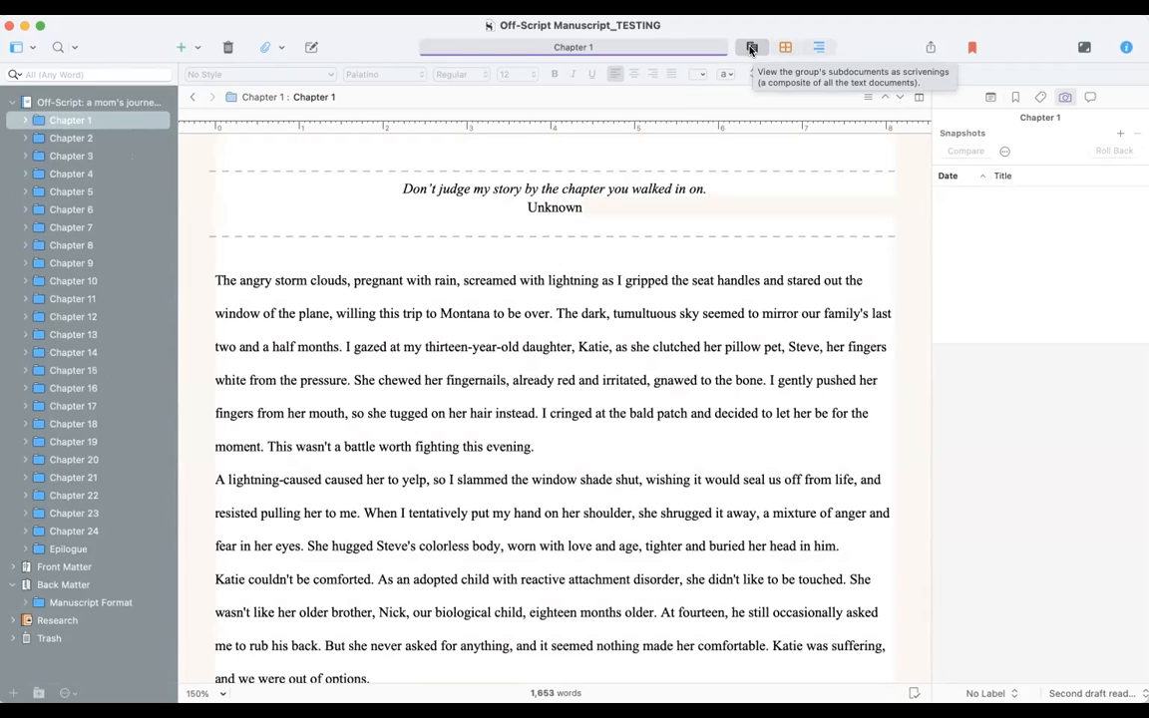
pyautogui.click(785, 47)
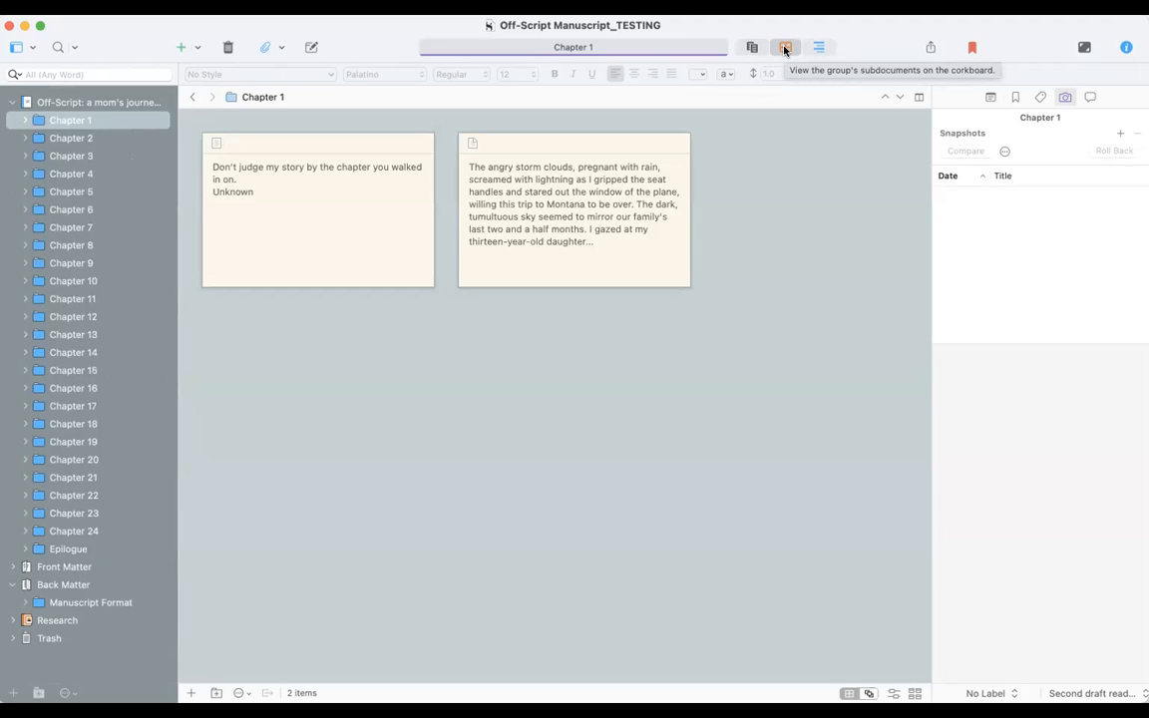
pyautogui.click(819, 48)
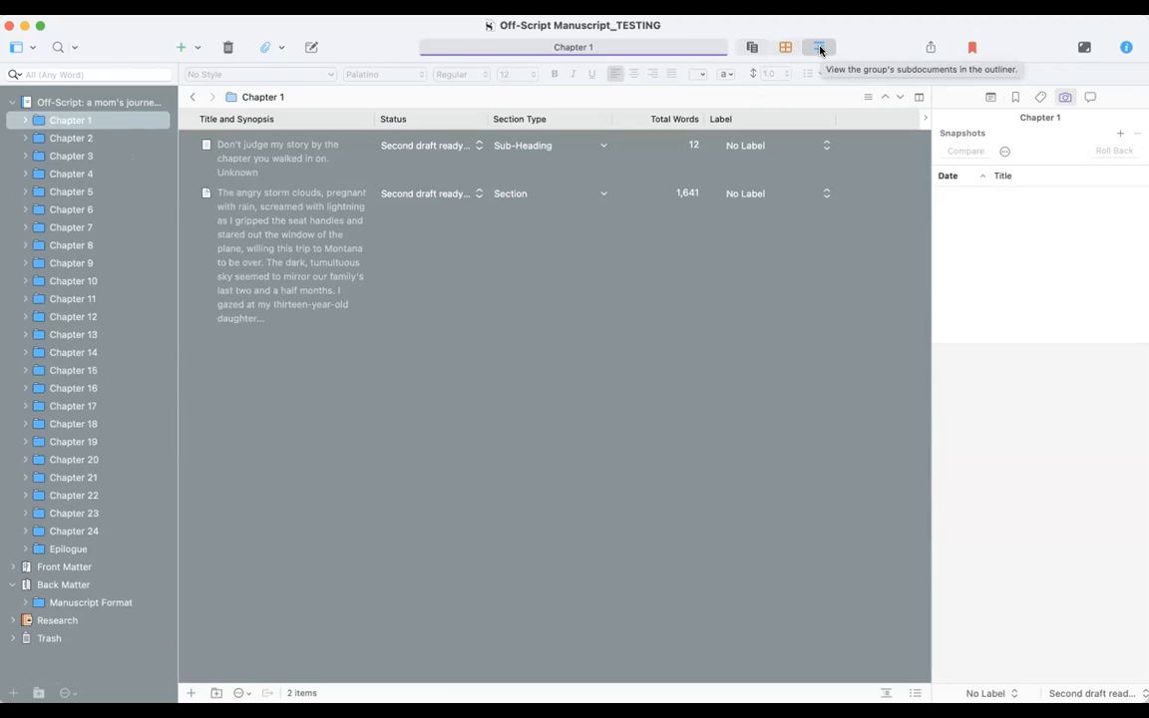
# Look through the status options of Chapter 1's second document and the full Status List in the project settings
pyautogui.click(422, 193)
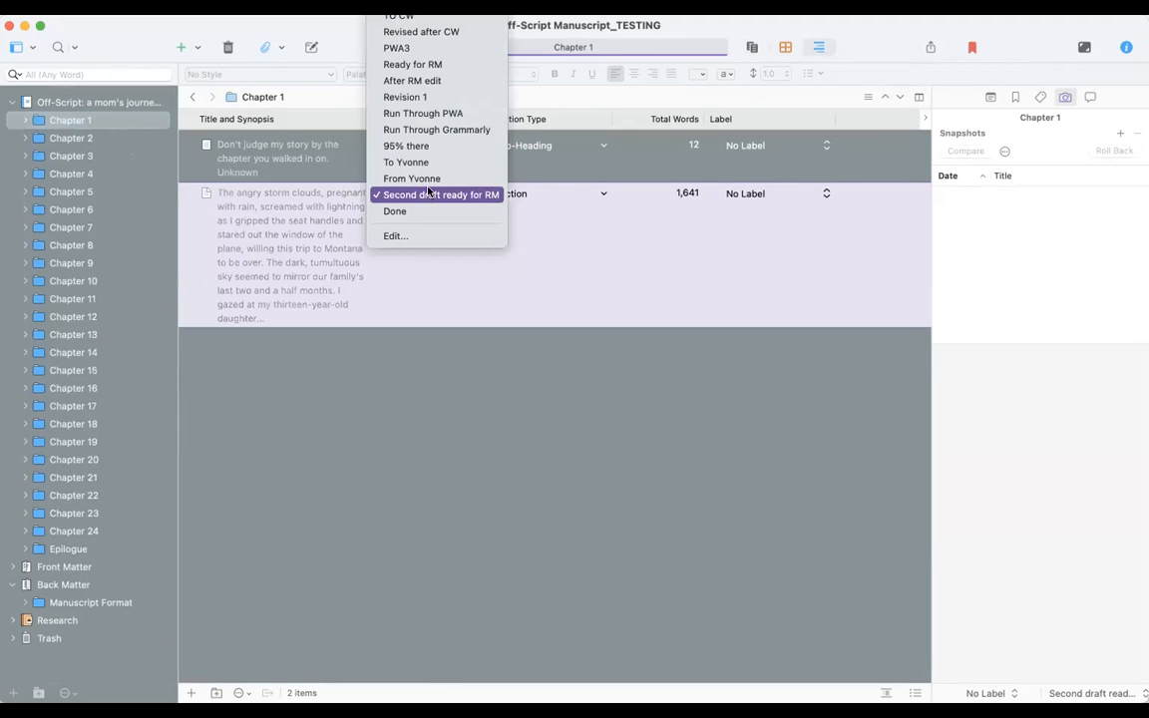
pyautogui.scroll(3, 445, 155)
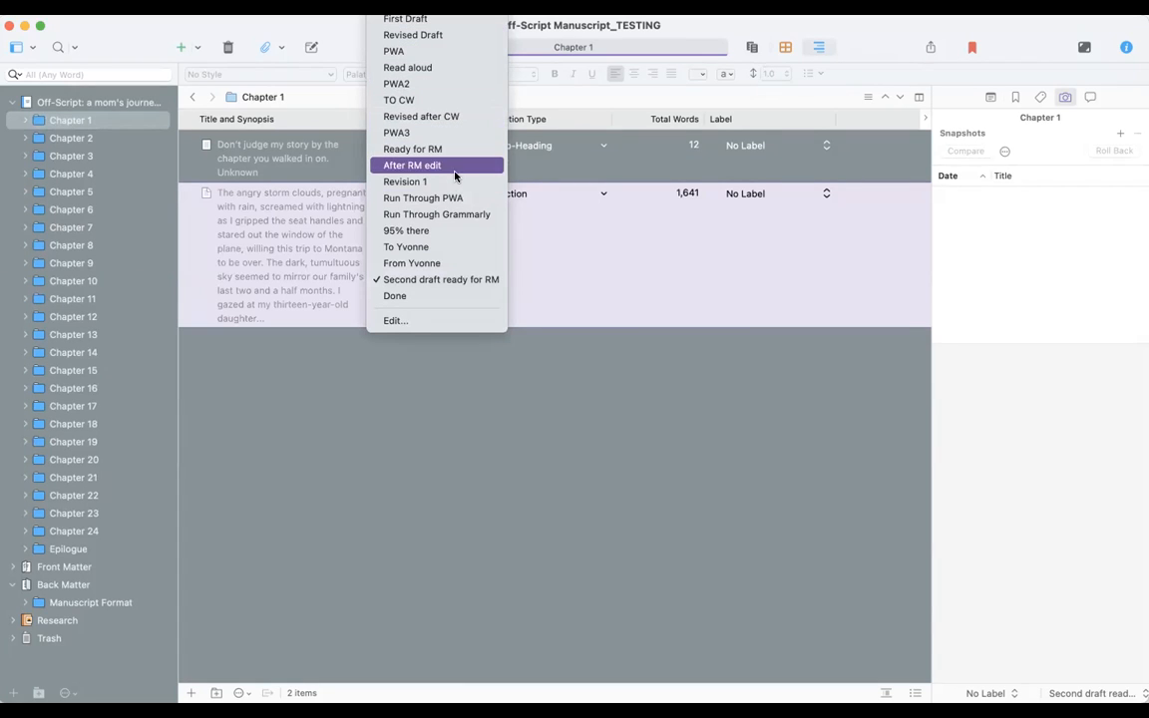
pyautogui.click(396, 321)
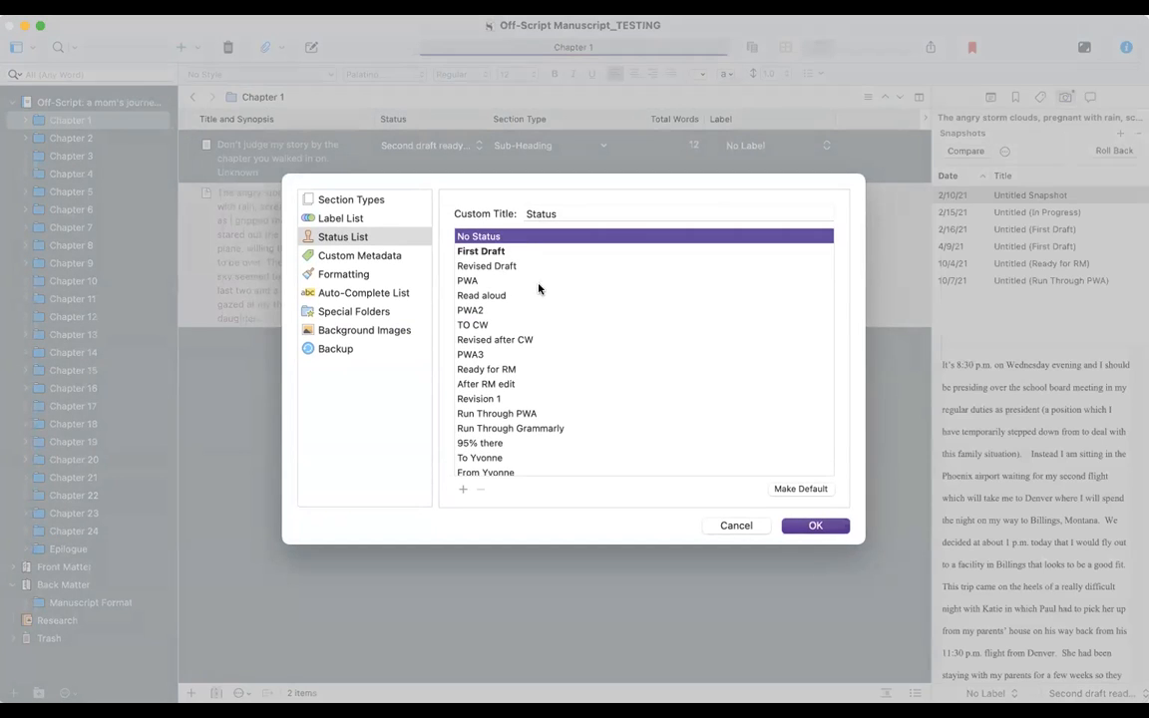
pyautogui.scroll(-5, 539, 314)
pyautogui.scroll(2, 554, 307)
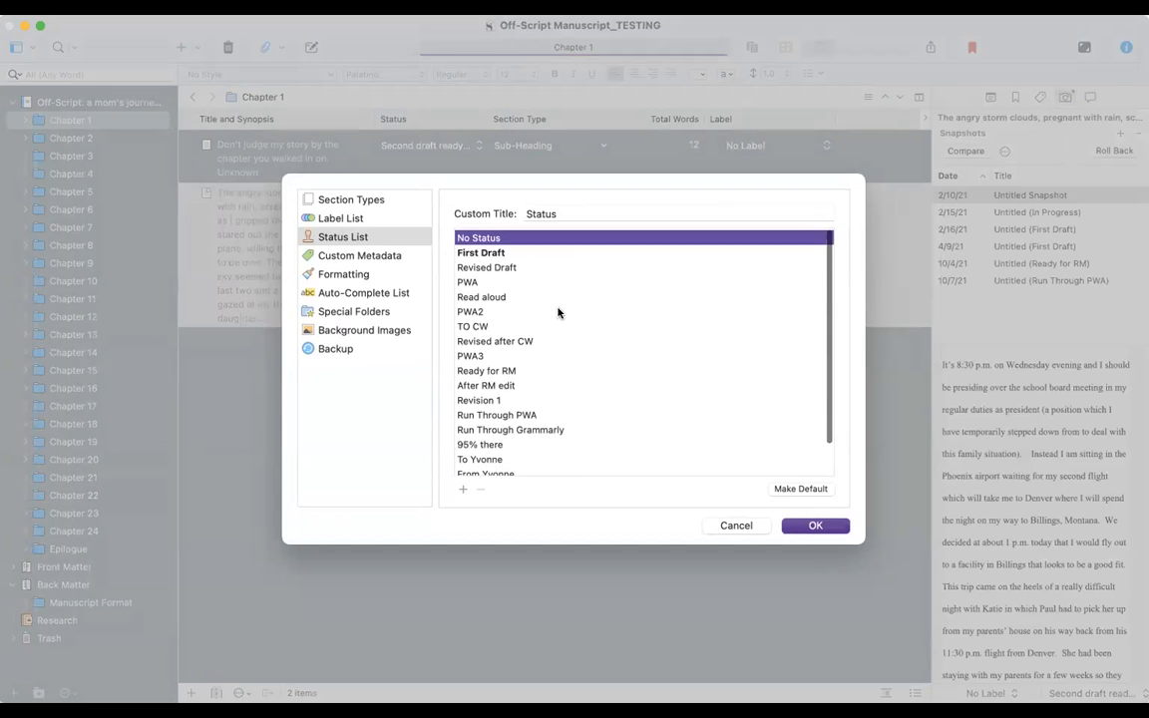
pyautogui.scroll(-2, 539, 314)
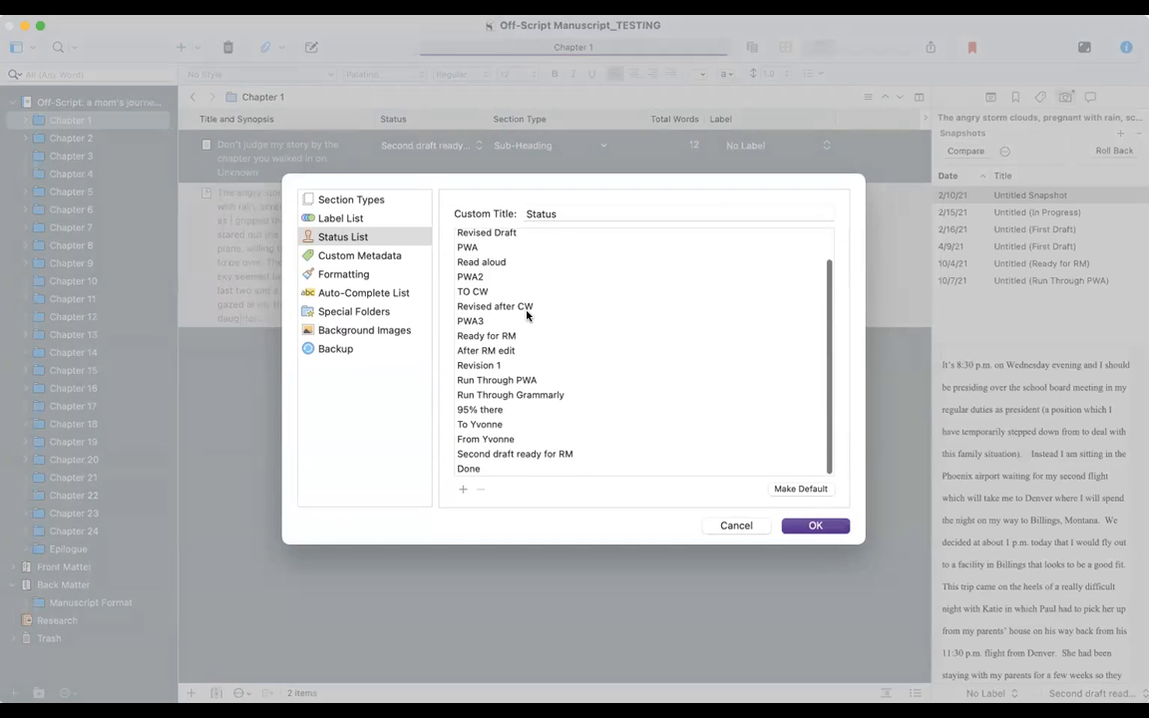
pyautogui.click(825, 532)
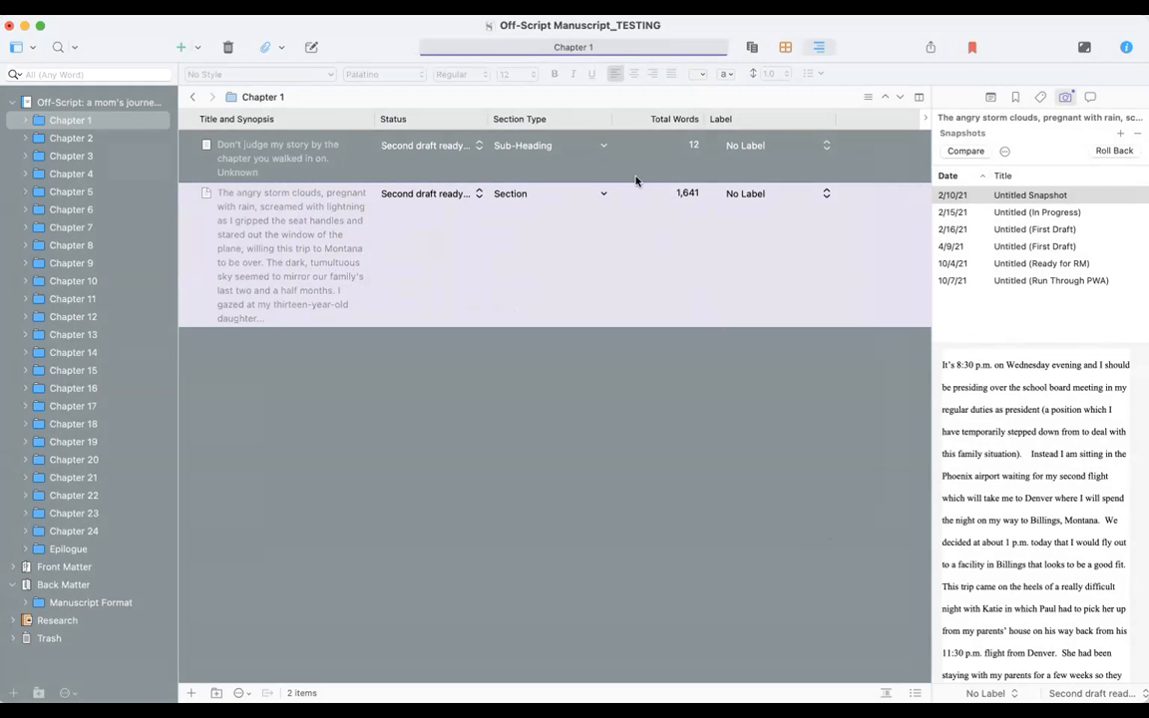
# Review the second document's section type choices and the Section Types list in the project settings
pyautogui.click(524, 194)
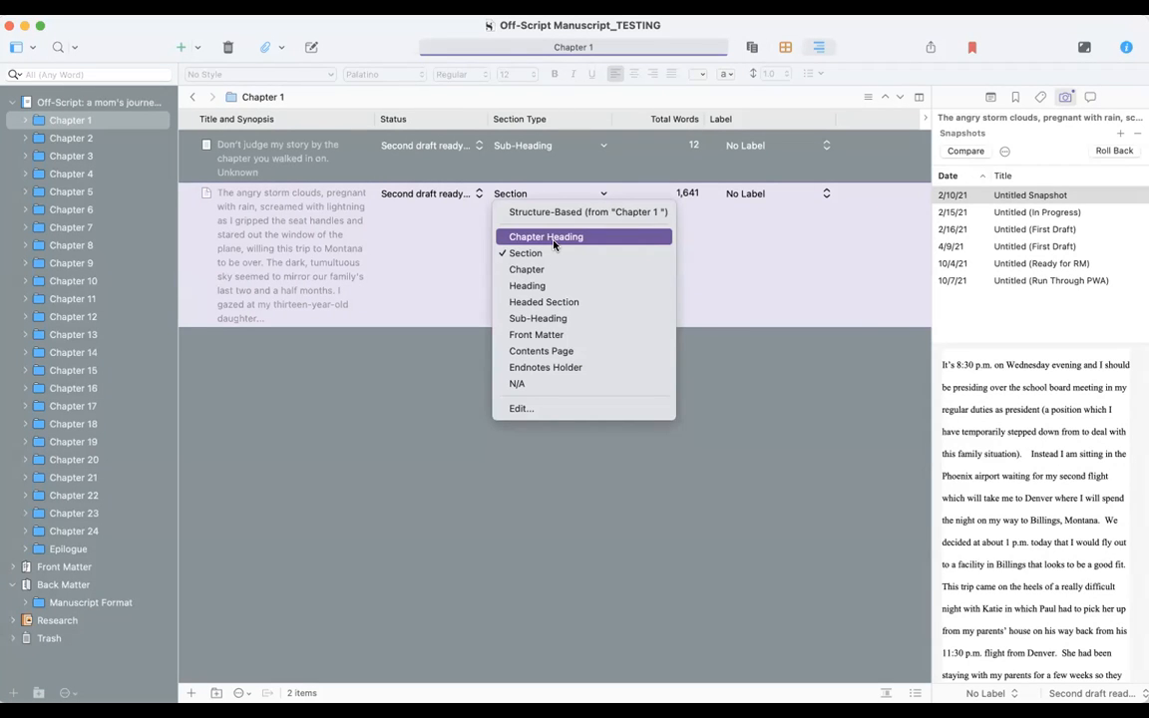
pyautogui.click(549, 408)
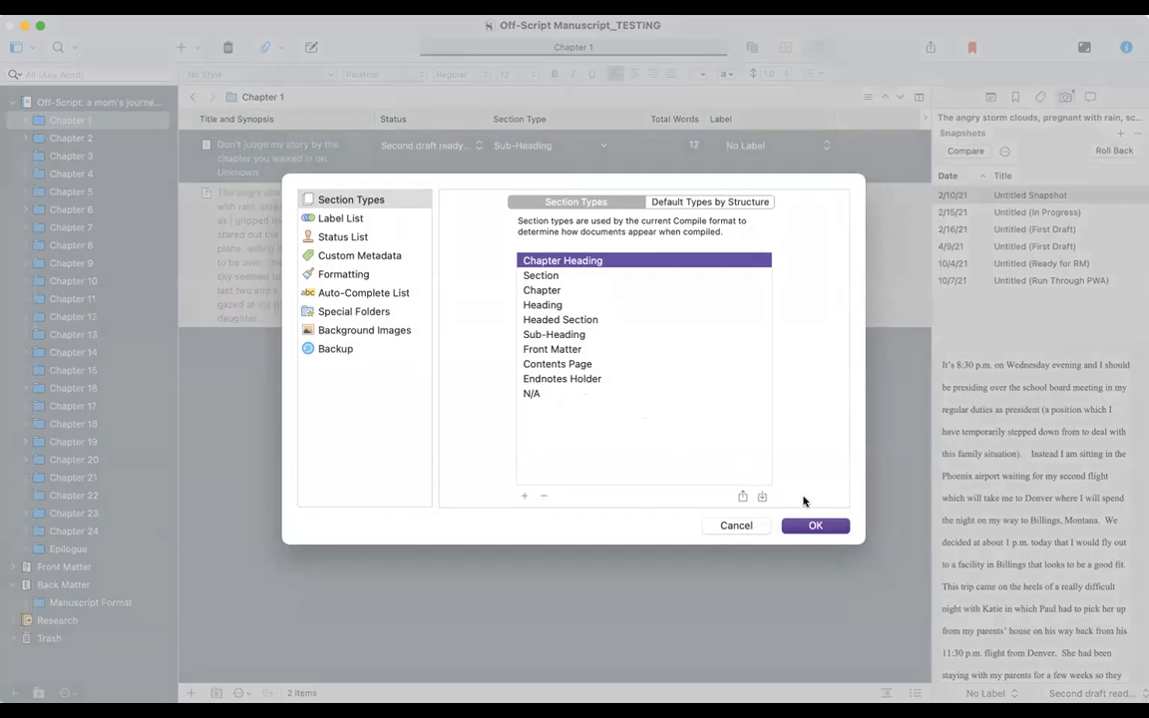
pyautogui.click(813, 526)
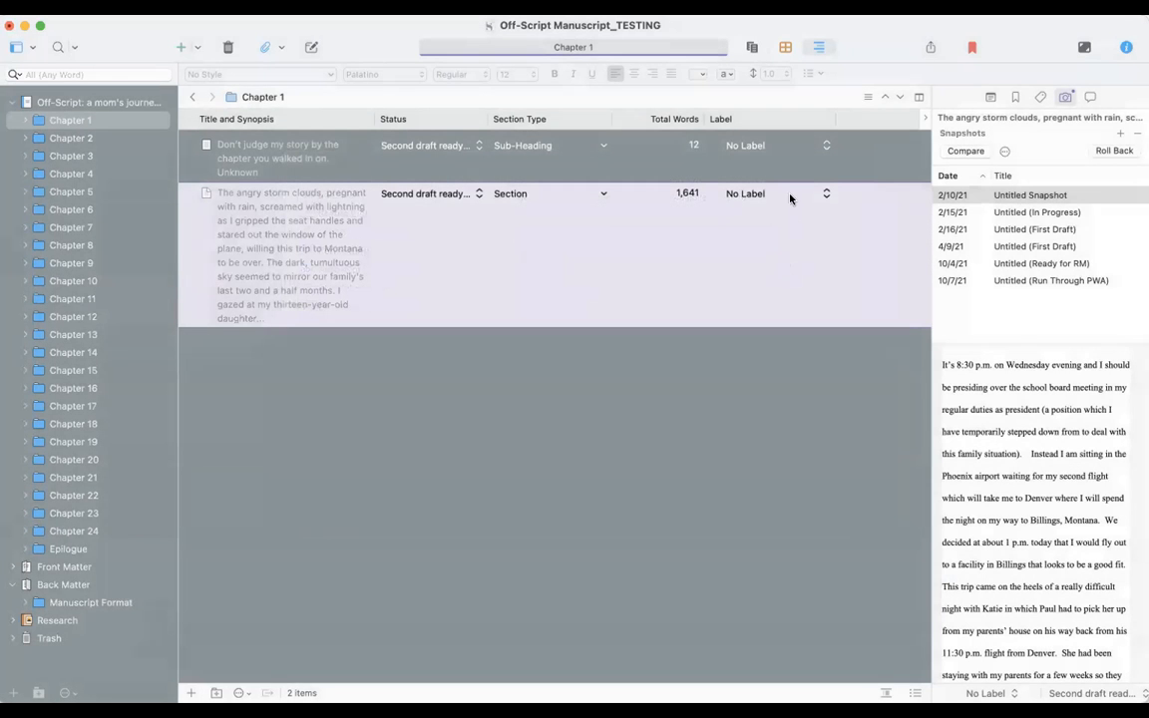
# View the label choices for Chapter 1's first document, leaving its label at No Label
pyautogui.click(764, 146)
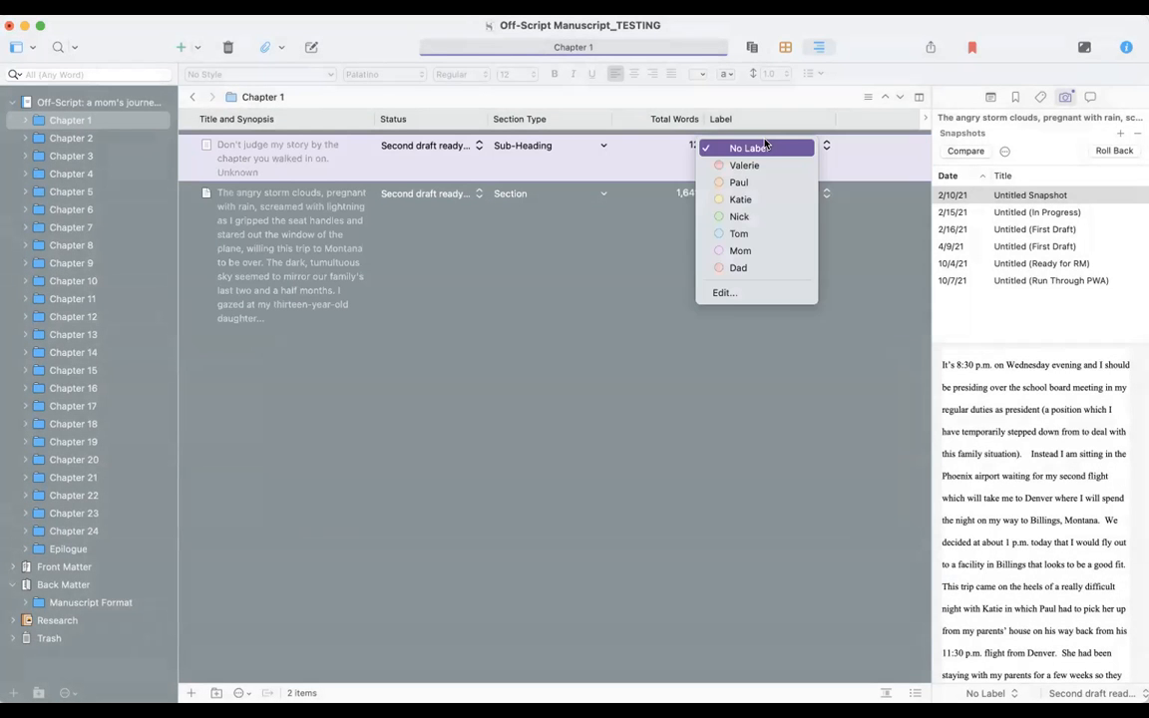
pyautogui.click(728, 120)
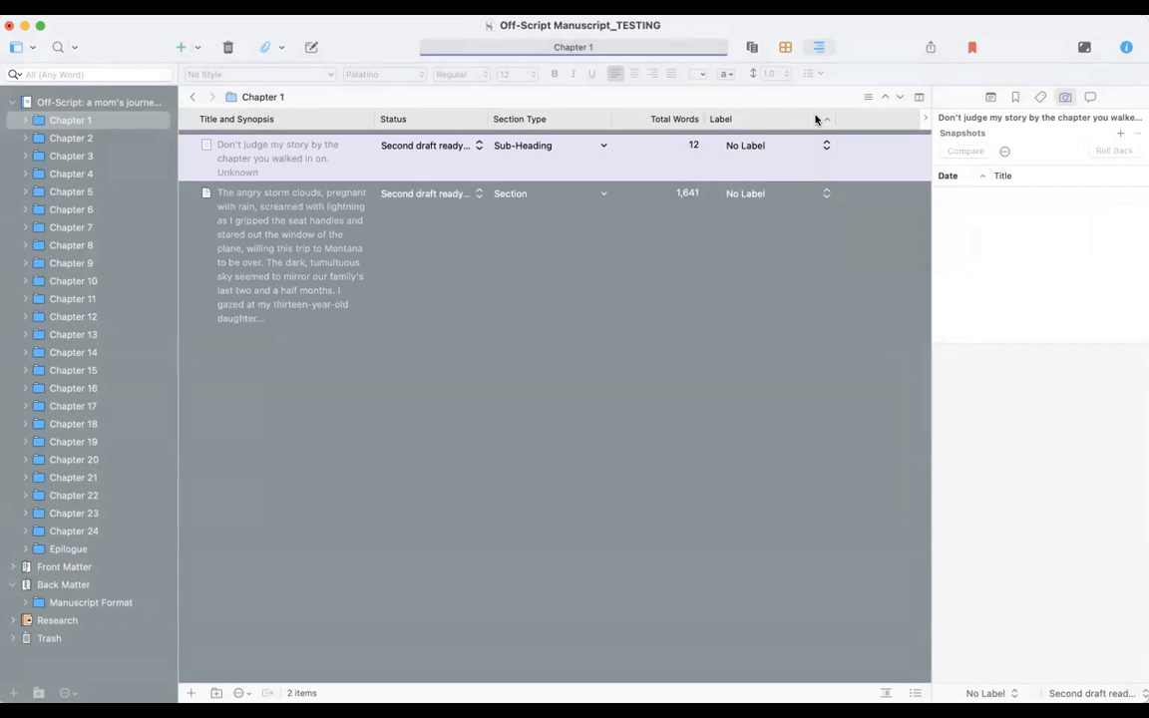
pyautogui.click(821, 120)
pyautogui.click(745, 121)
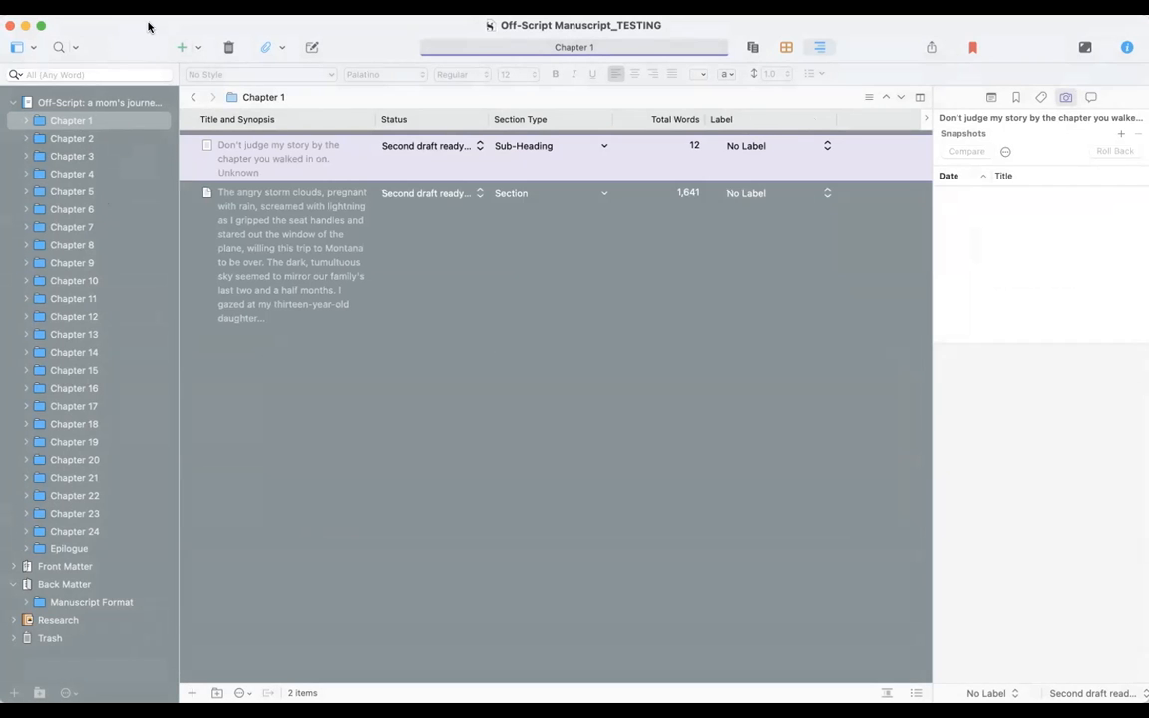
# Open the application preferences and return to the Chapter 1 outline
pyautogui.click(62, 7)
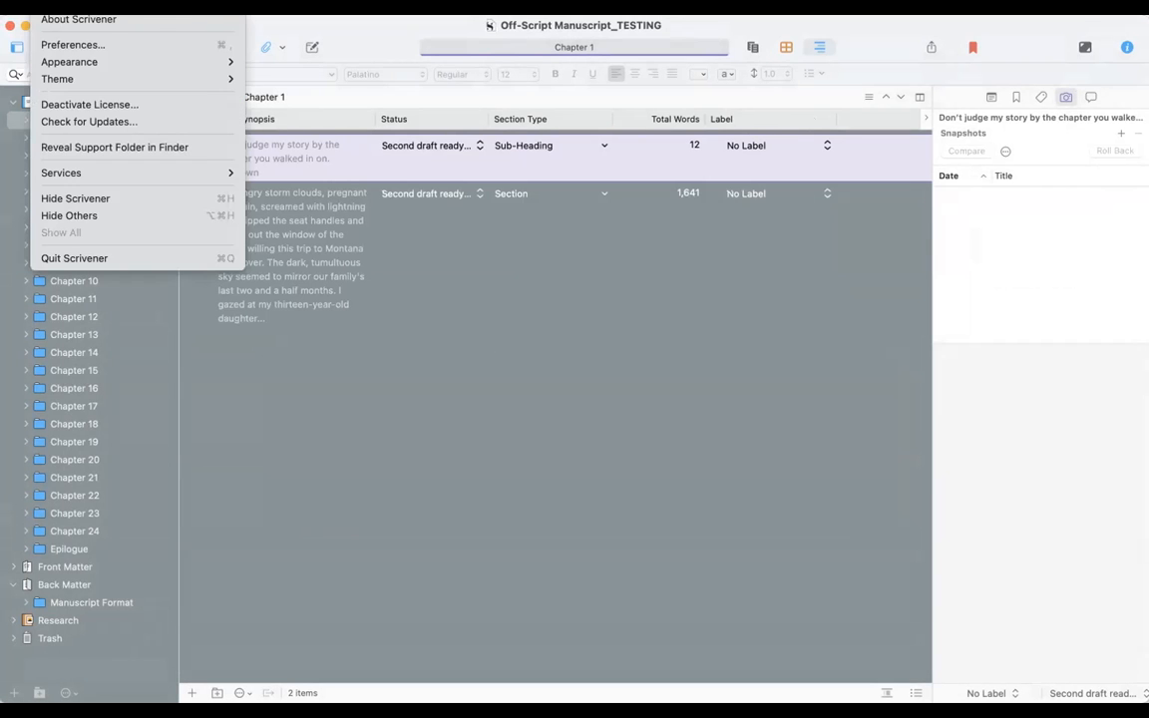
pyautogui.click(71, 46)
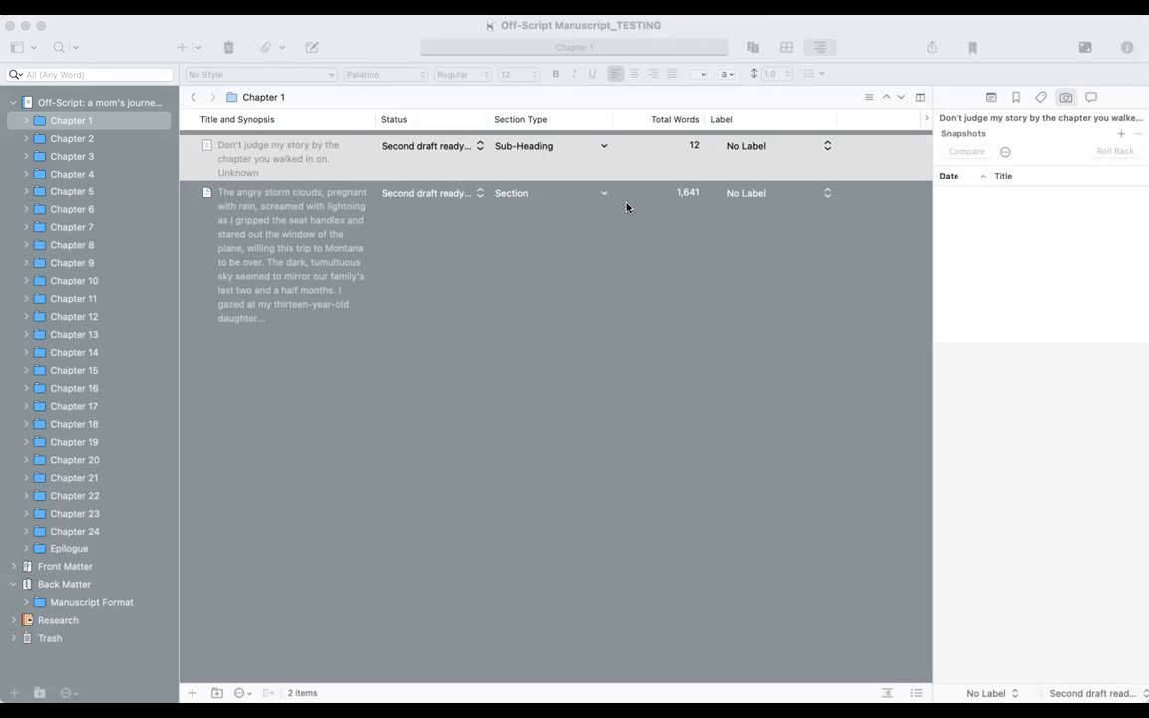
pyautogui.click(326, 141)
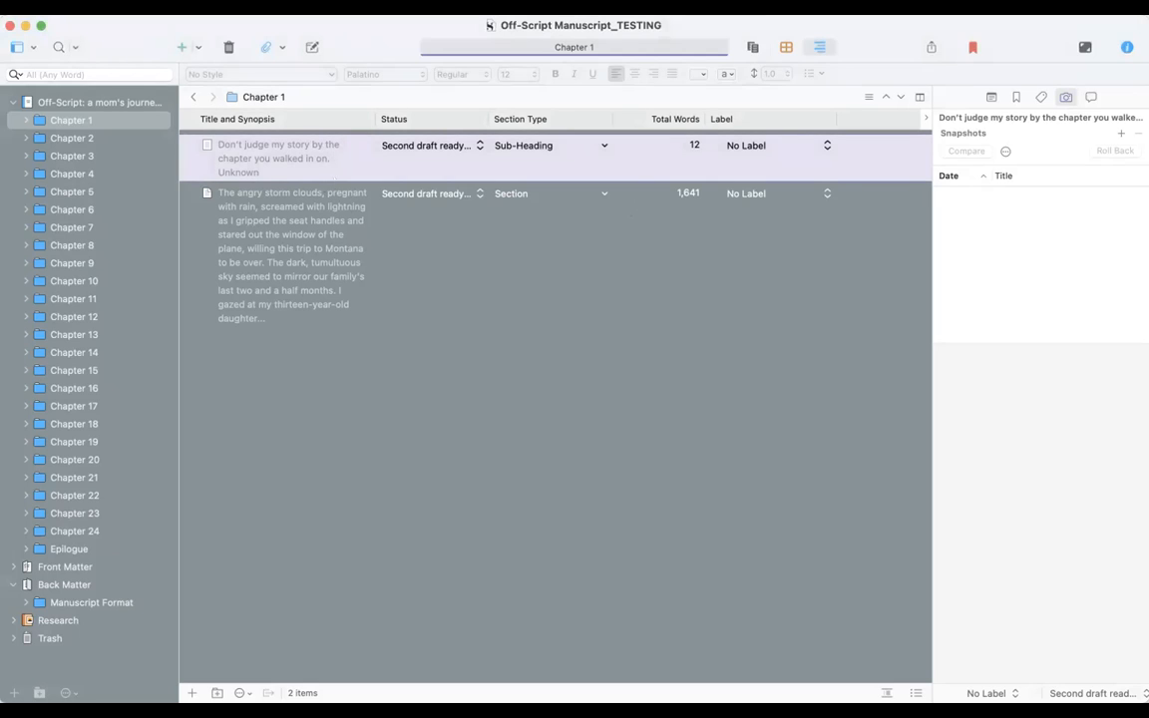
# Try the Slate Scrivener Theme and switch the theme to Default
pyautogui.click(62, 7)
pyautogui.moveTo(111, 86)
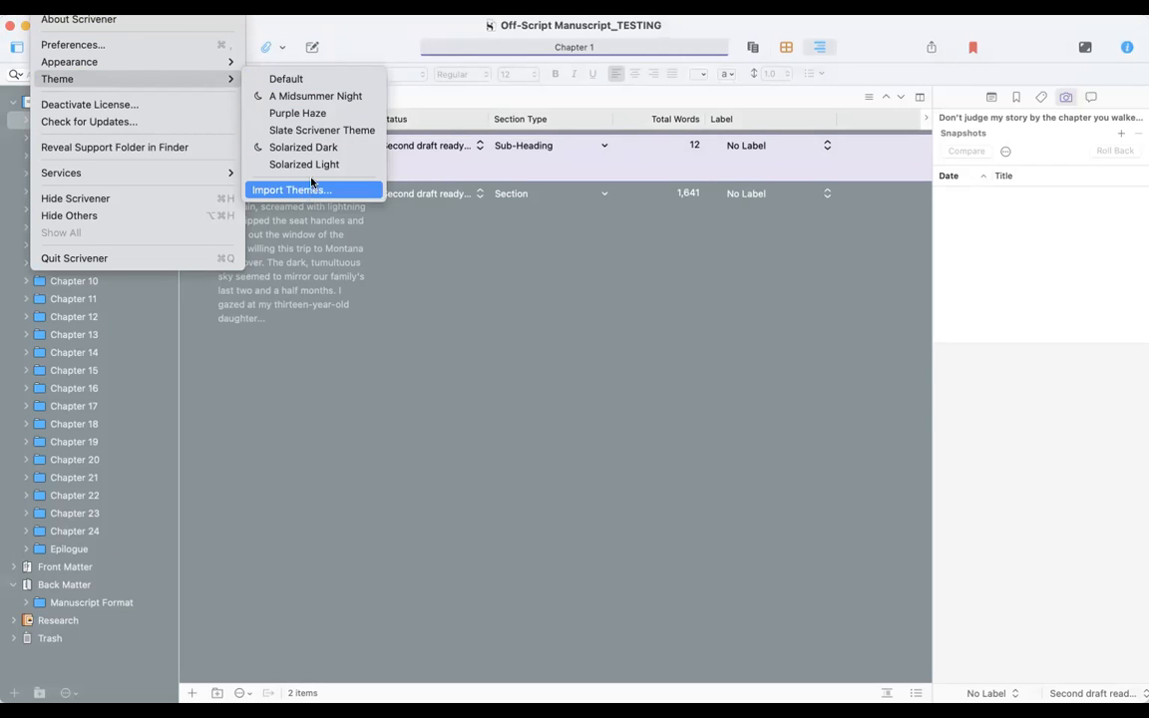
pyautogui.click(315, 130)
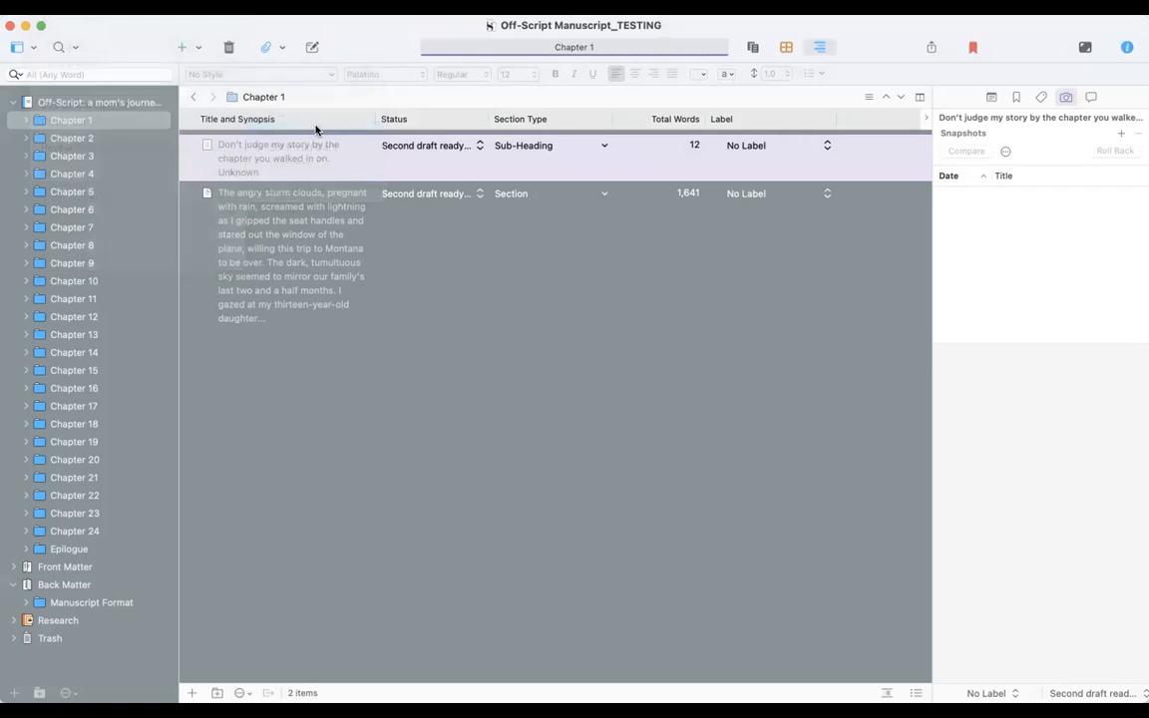
pyautogui.click(59, 7)
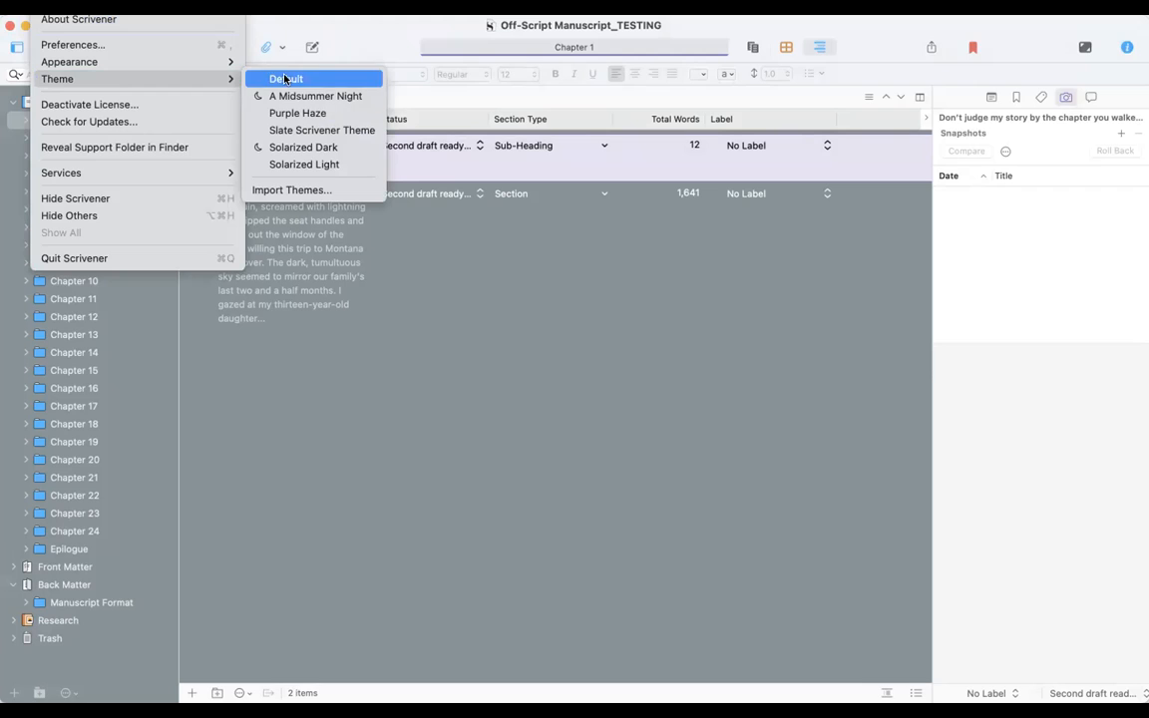
pyautogui.click(284, 79)
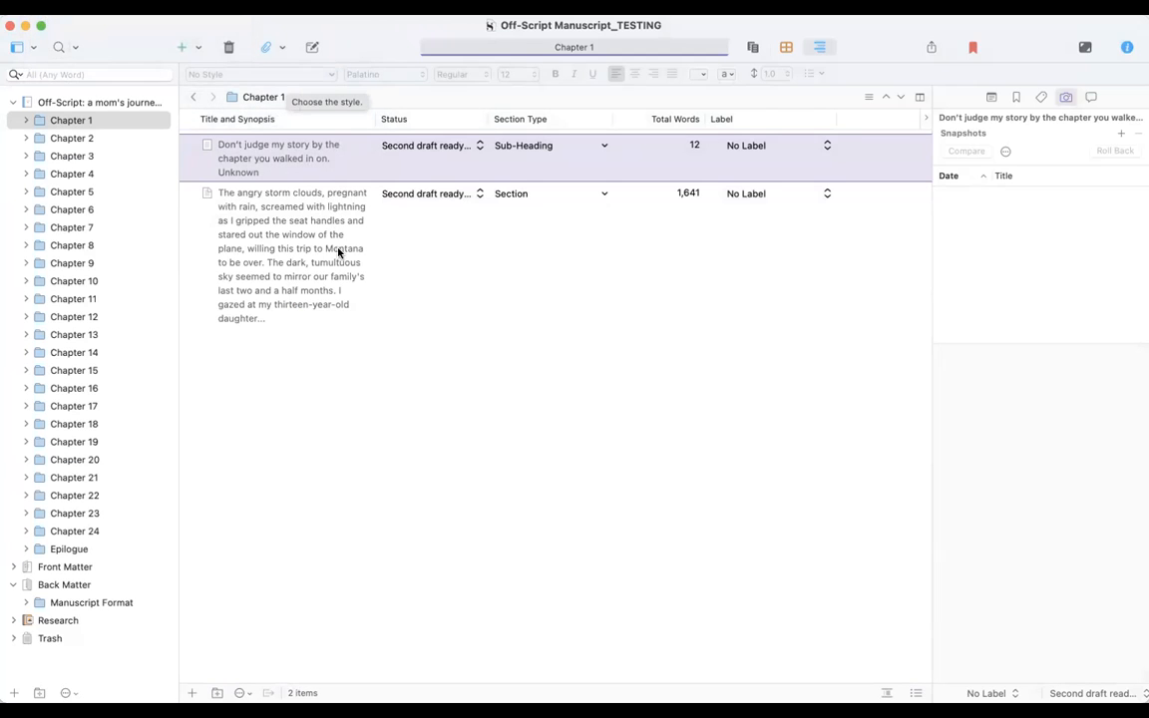
# Switch the appearance to dark mode with the main editors kept light
pyautogui.click(60, 7)
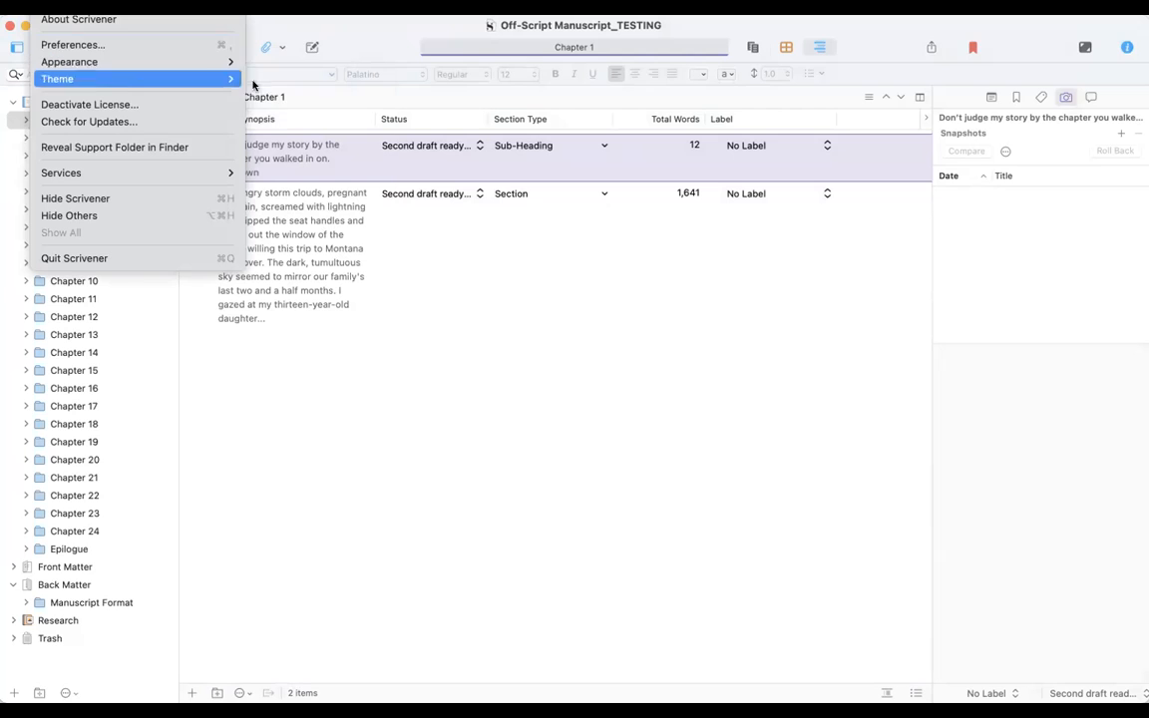
pyautogui.click(278, 80)
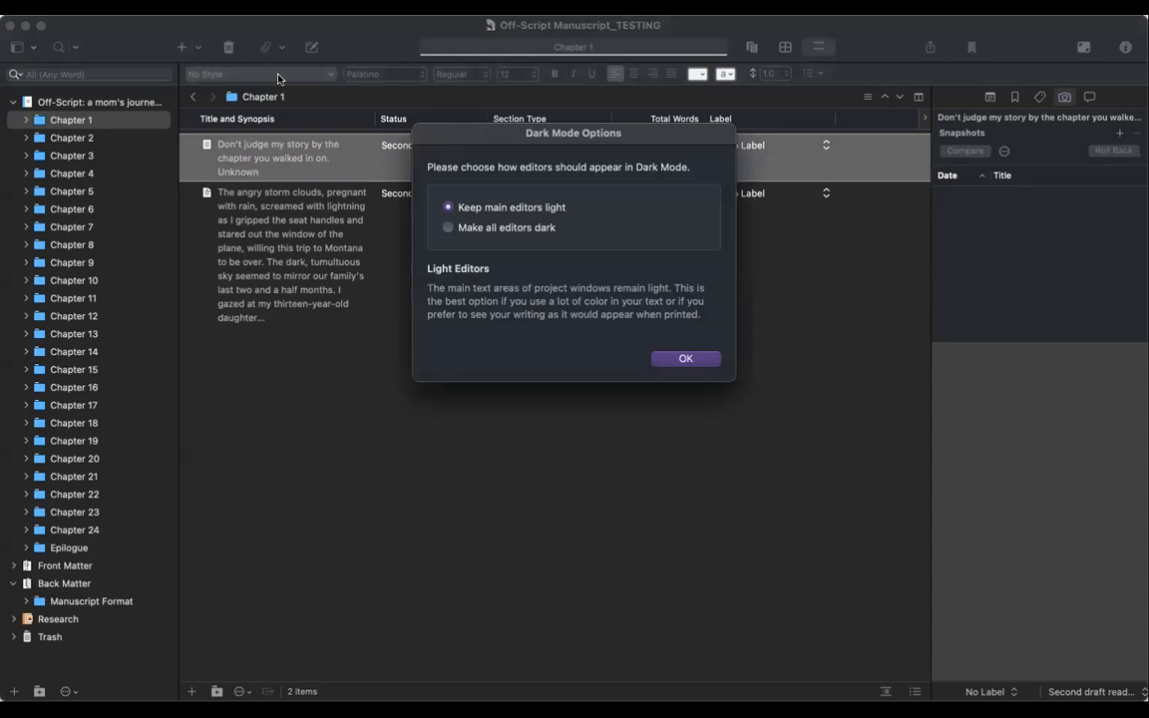
pyautogui.click(695, 362)
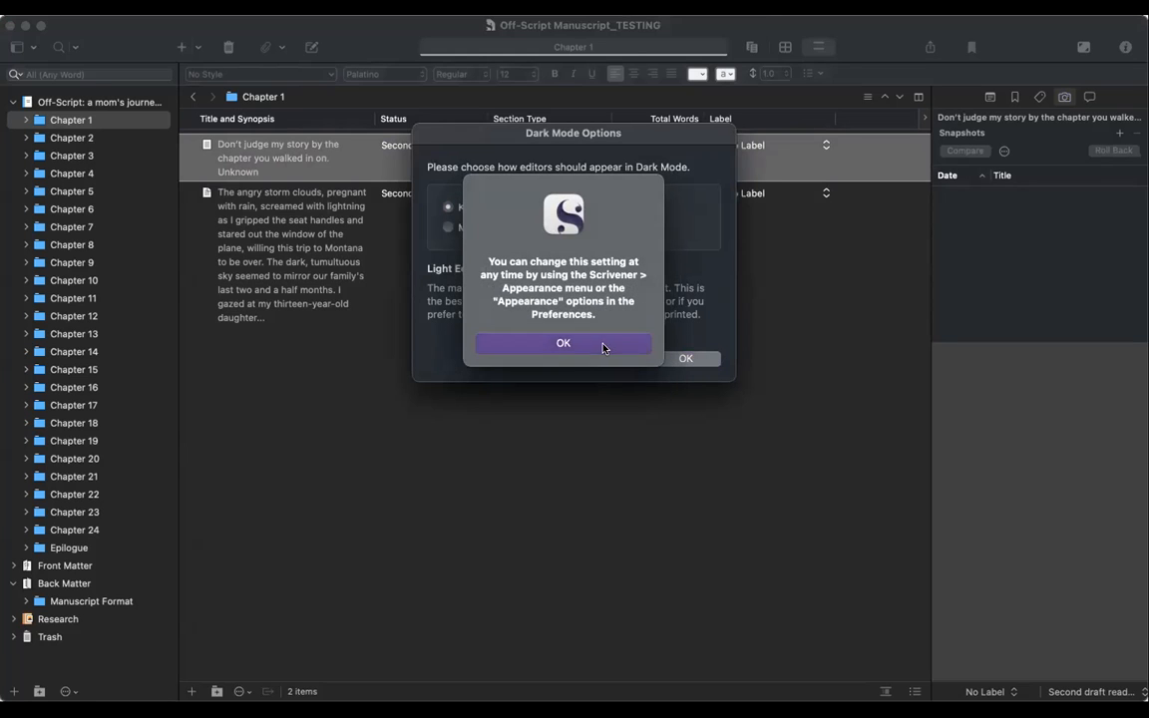
pyautogui.click(602, 344)
# Switch the appearance back to light mode
pyautogui.click(63, 7)
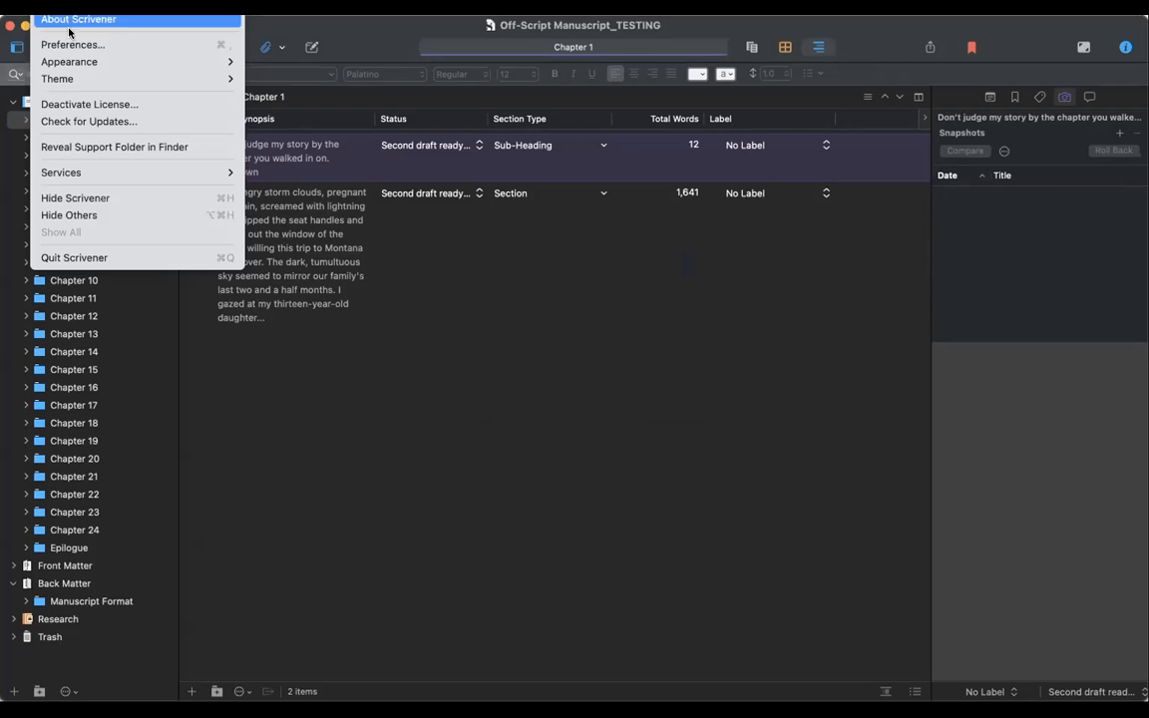
pyautogui.moveTo(94, 67)
pyautogui.click(262, 60)
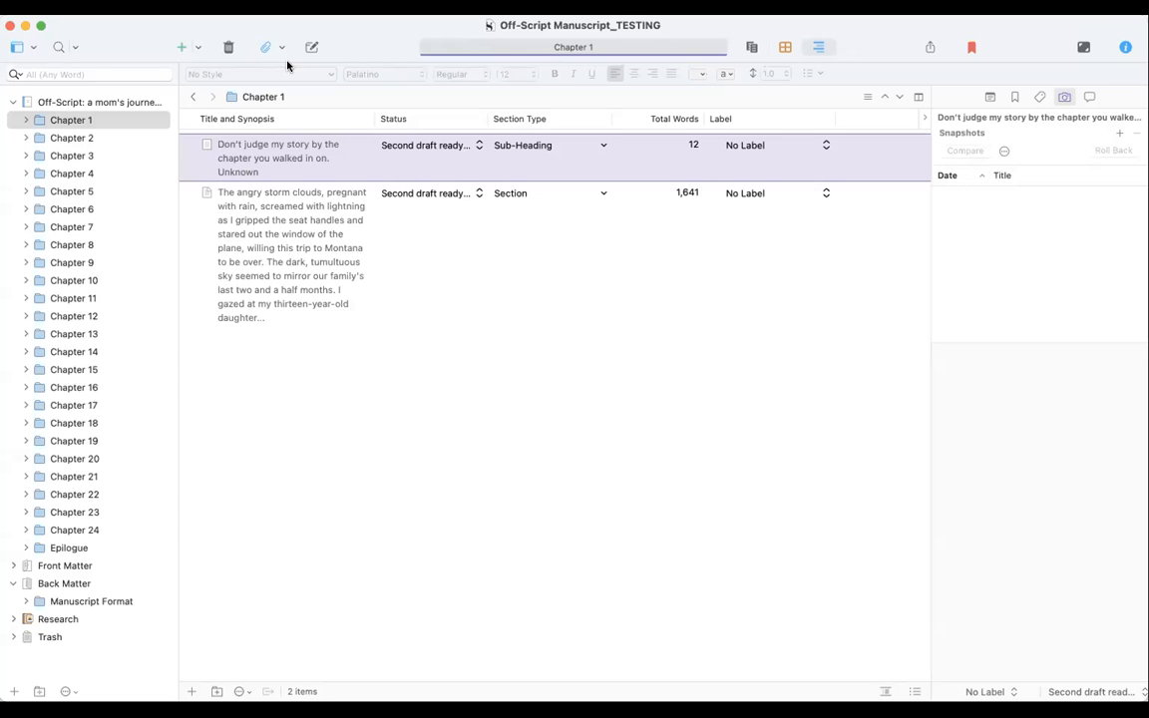